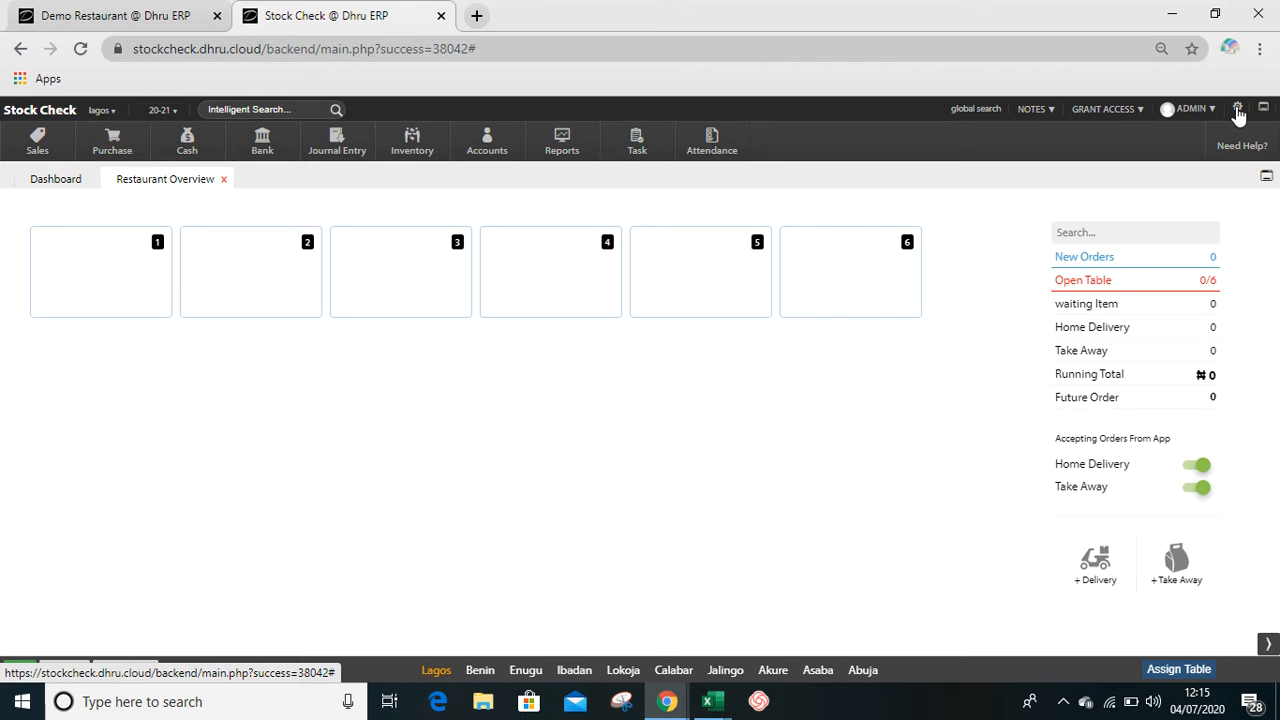
# - In the product group list, correct the first item name in the Beer group to "Heineken" and save the group
pyautogui.click(1238, 110)
pyautogui.click(999, 213)
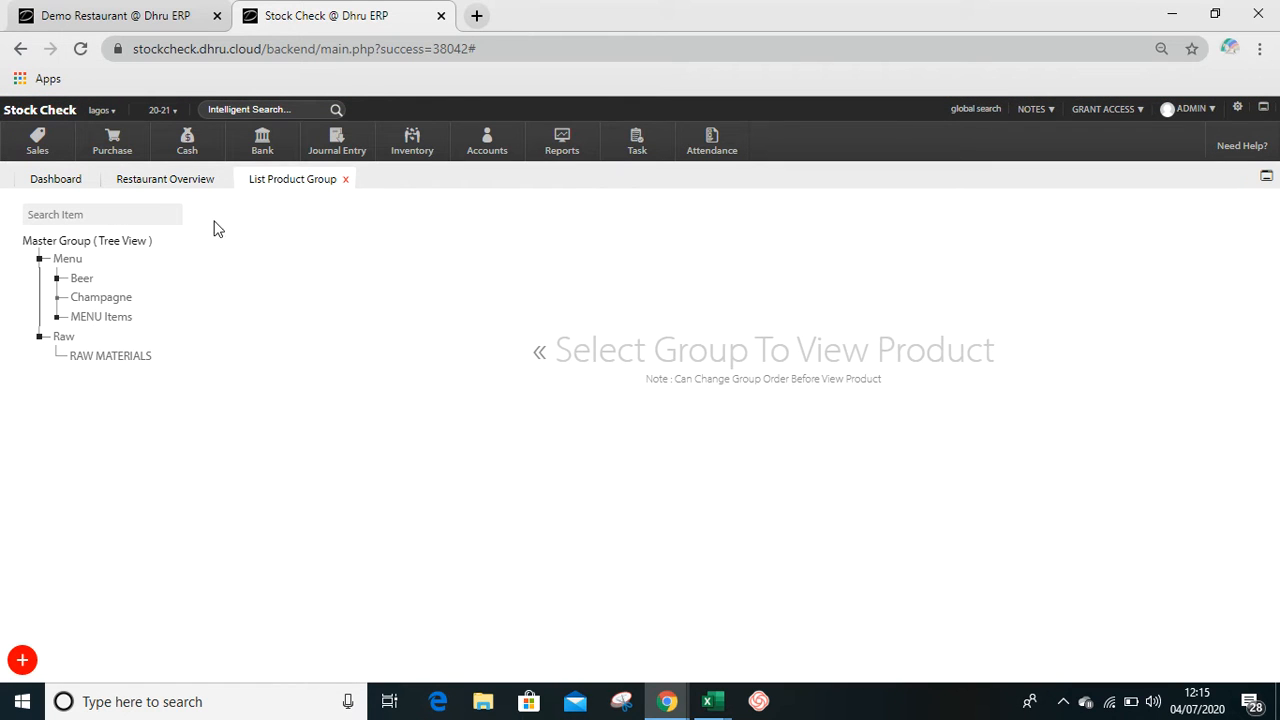
pyautogui.moveTo(134, 274)
pyautogui.click(82, 278)
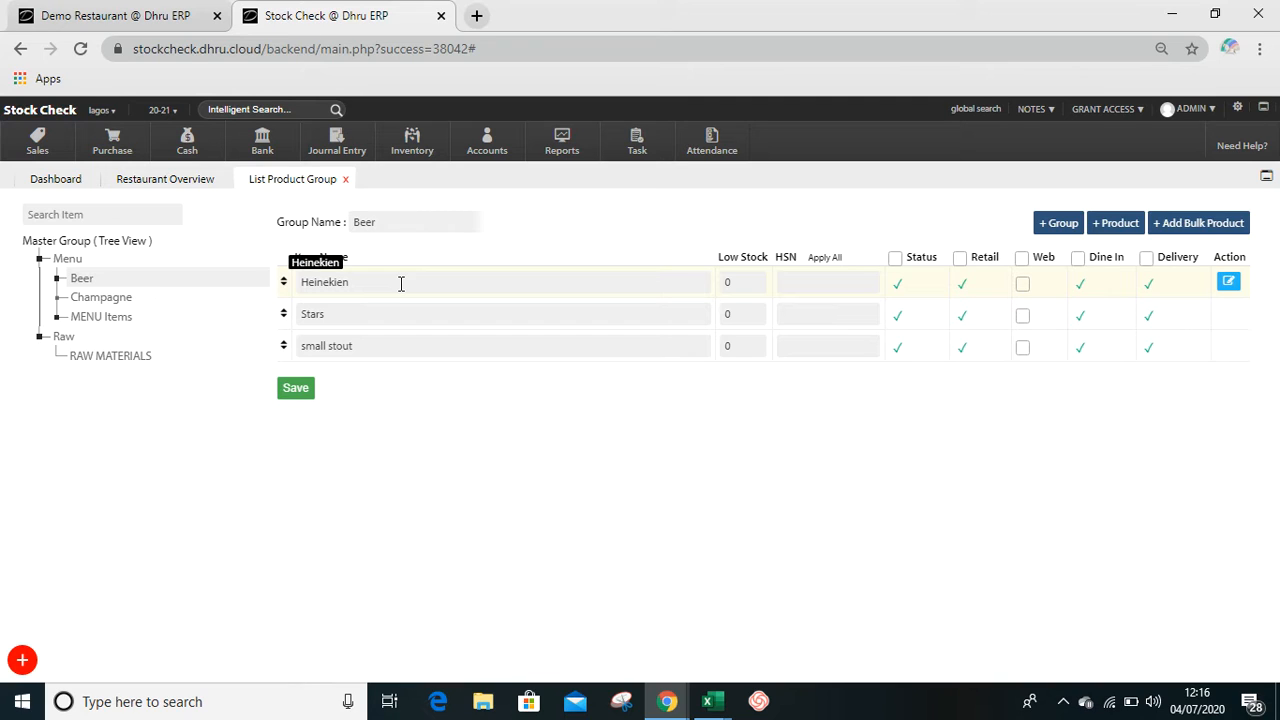
pyautogui.click(336, 284)
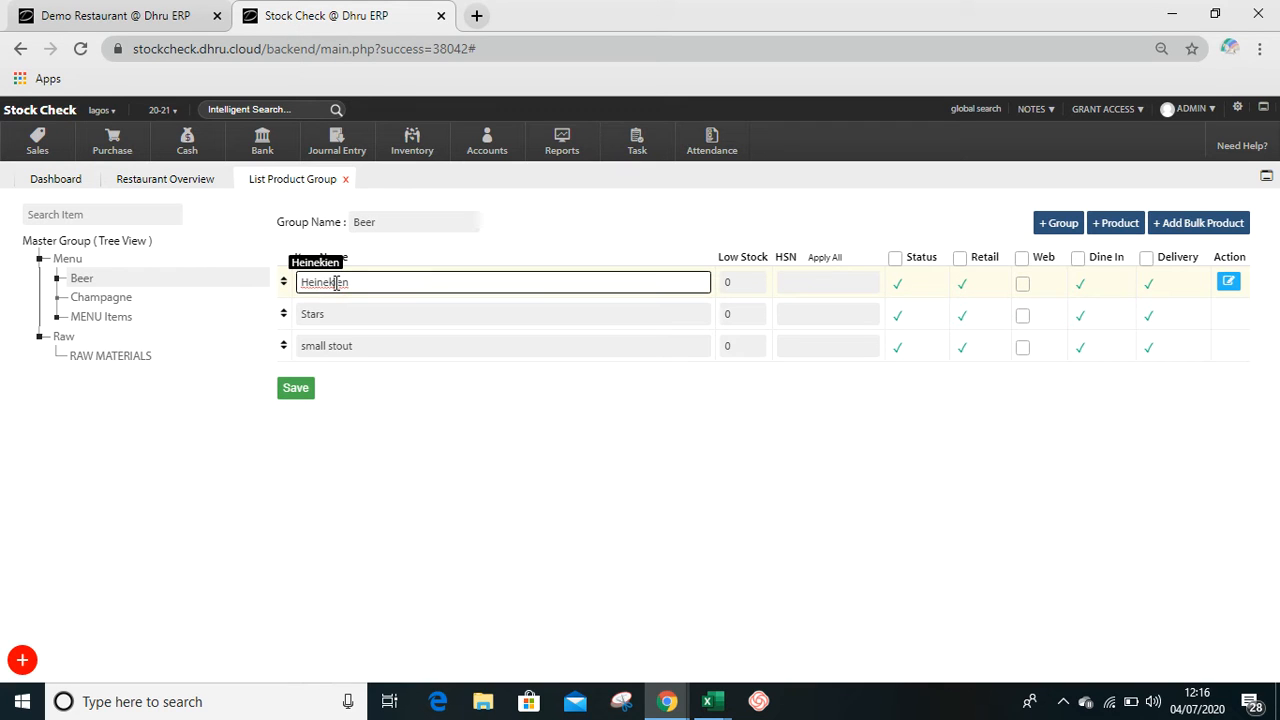
pyautogui.press('BackSpace')
pyautogui.click(299, 389)
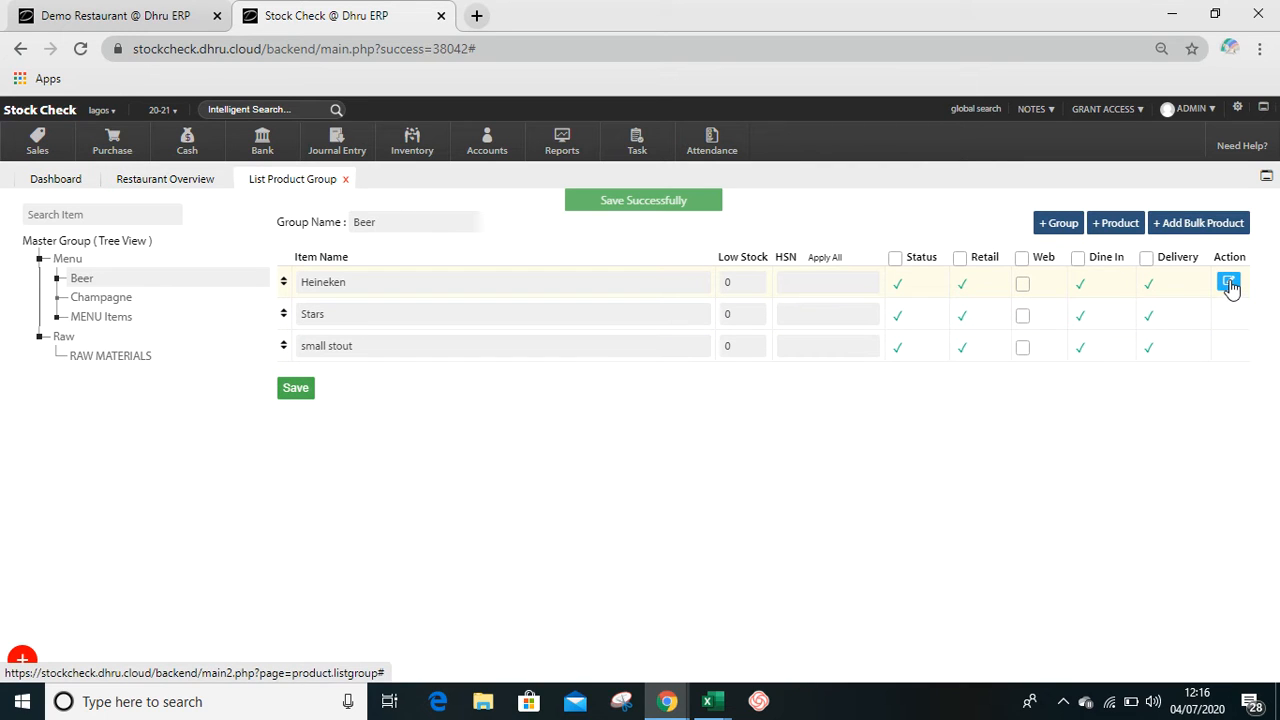
# - Open the Heineken product's details, check its item name, save the record and close it
pyautogui.click(1229, 284)
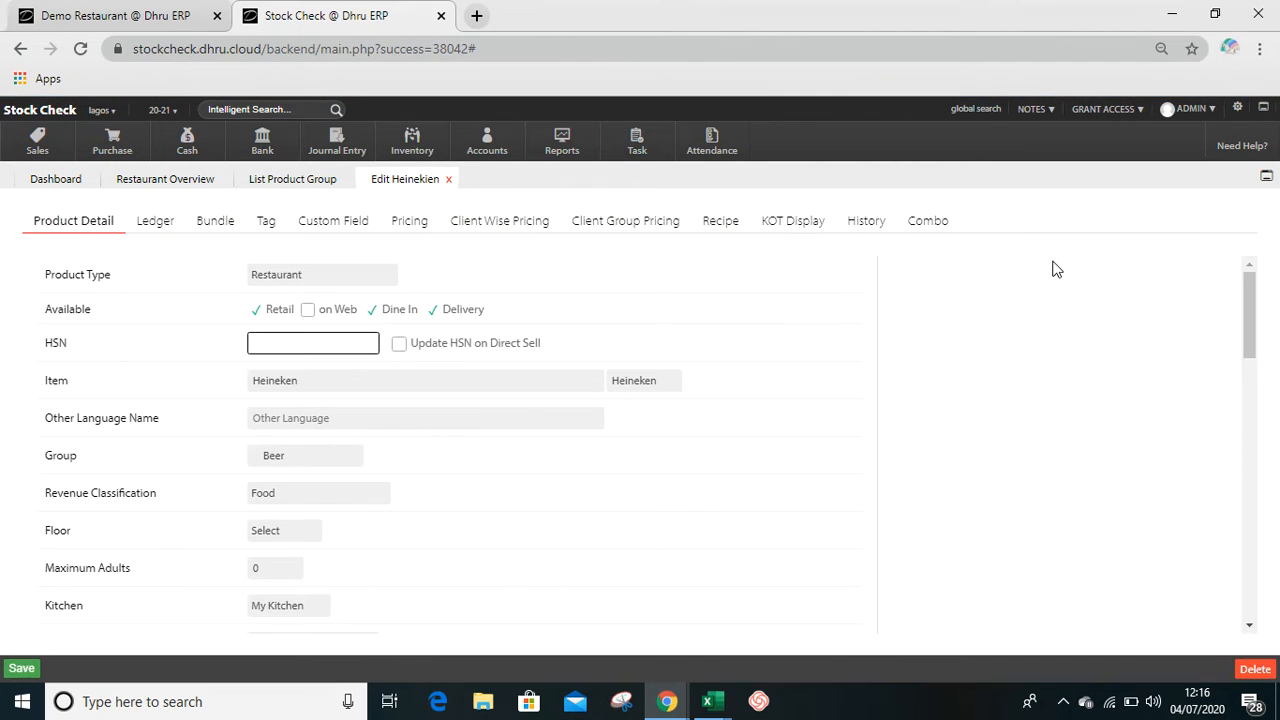
pyautogui.click(287, 380)
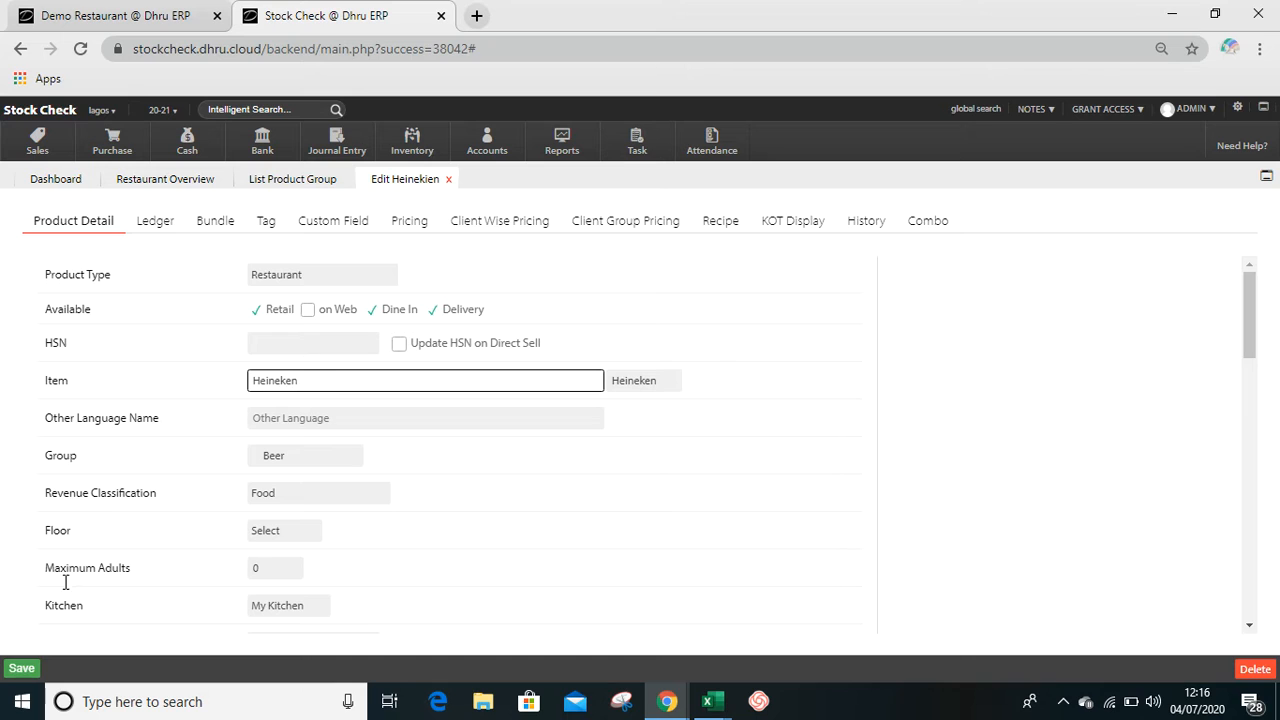
pyautogui.click(21, 668)
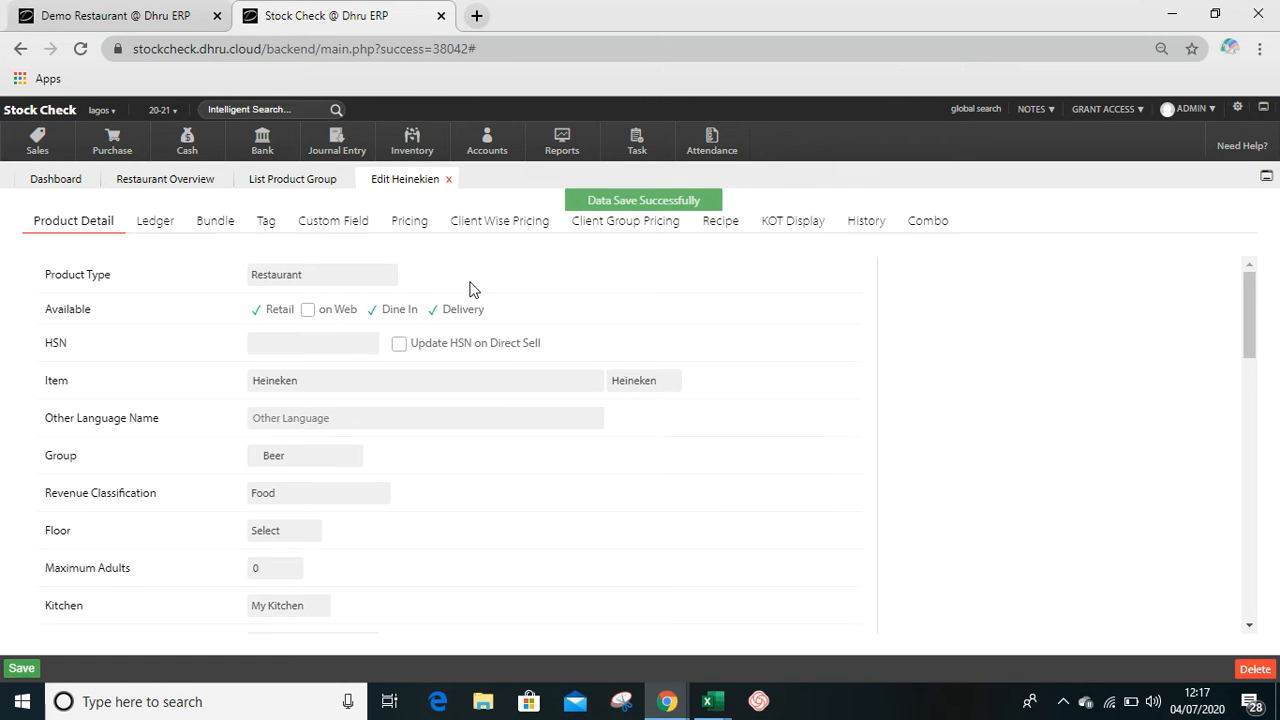
pyautogui.click(448, 179)
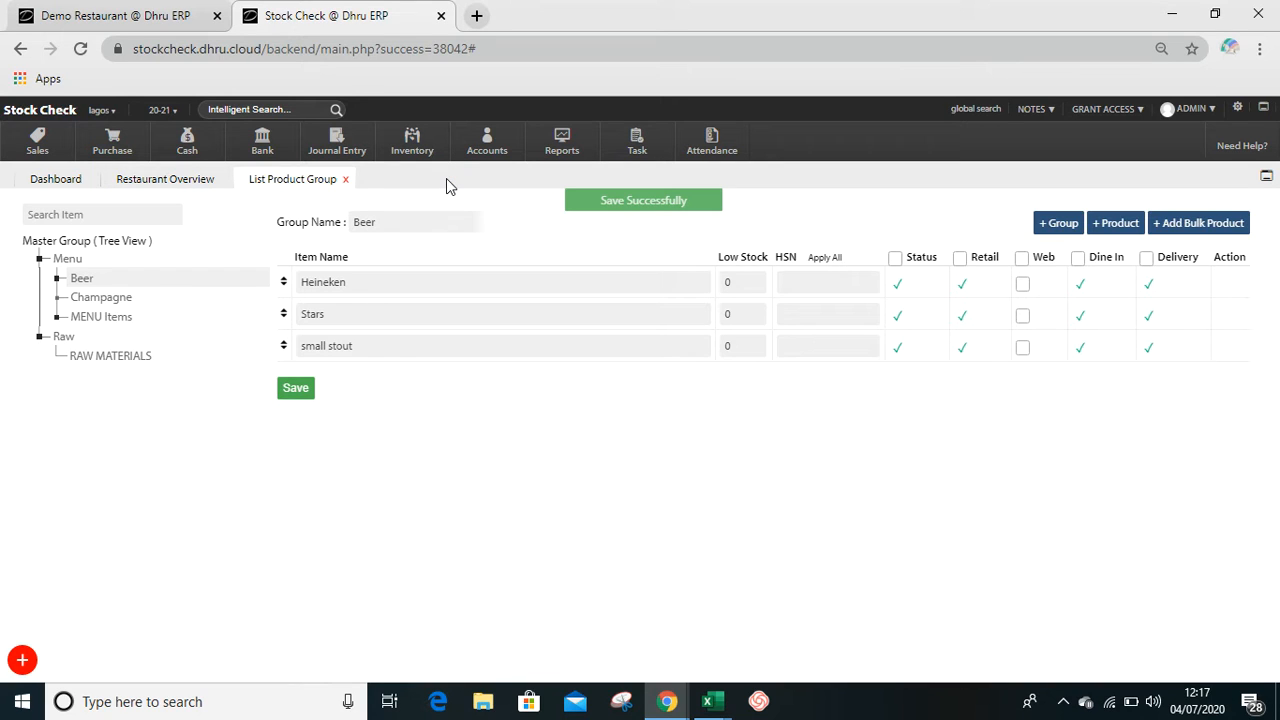
# - Rename the Beer group to "BEER", save it and reload the product group list
pyautogui.click(384, 221)
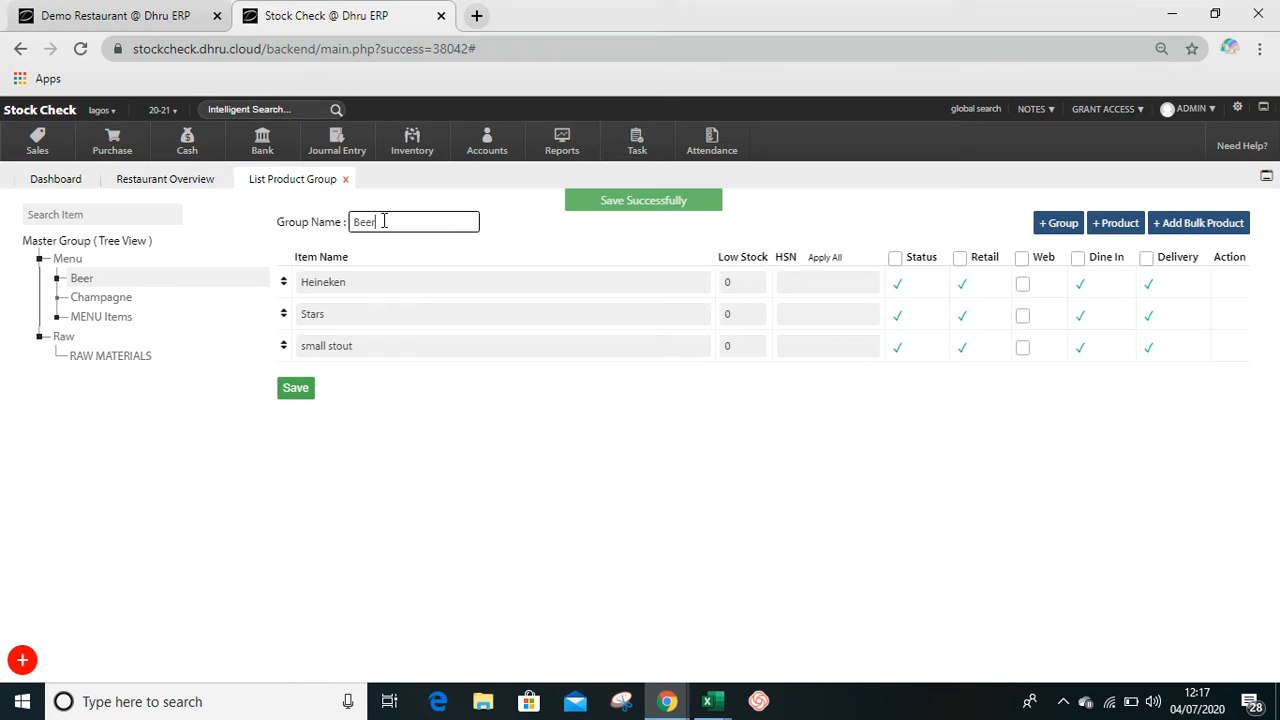
pyautogui.press('BackSpace')
pyautogui.press('BackSpace')
pyautogui.press('BackSpace')
pyautogui.write('EER')
pyautogui.click(295, 390)
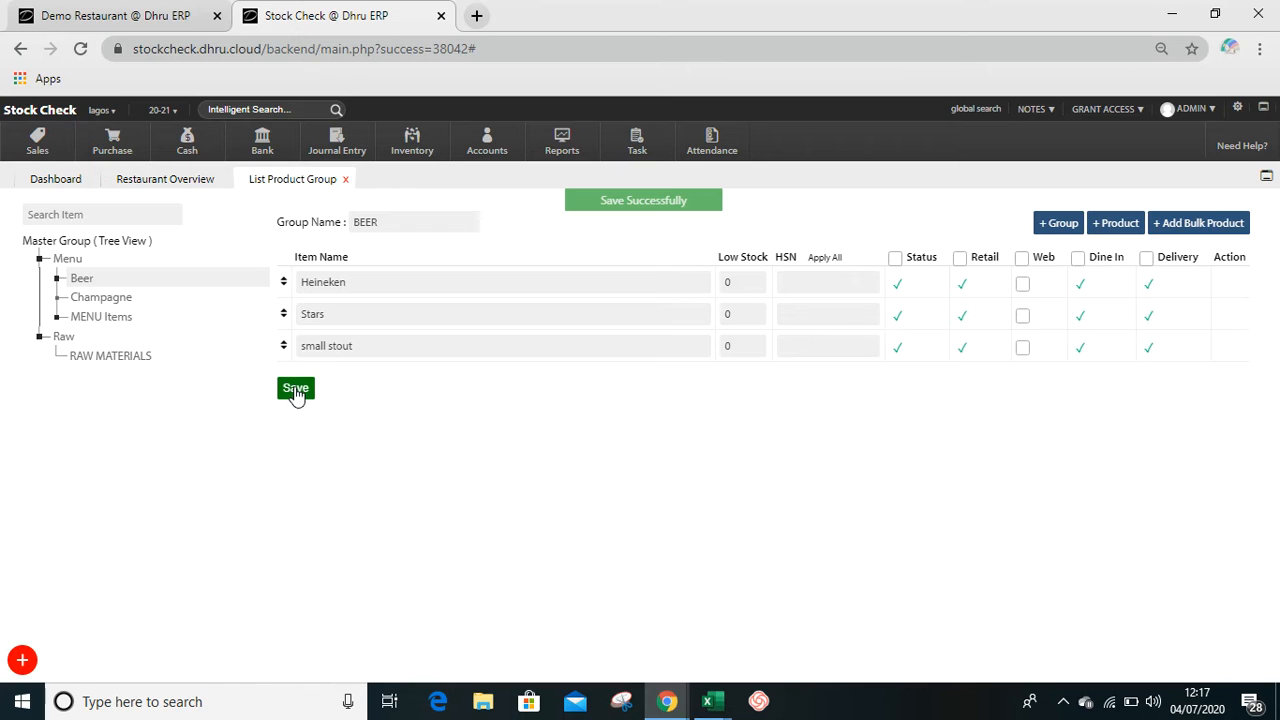
pyautogui.click(281, 181)
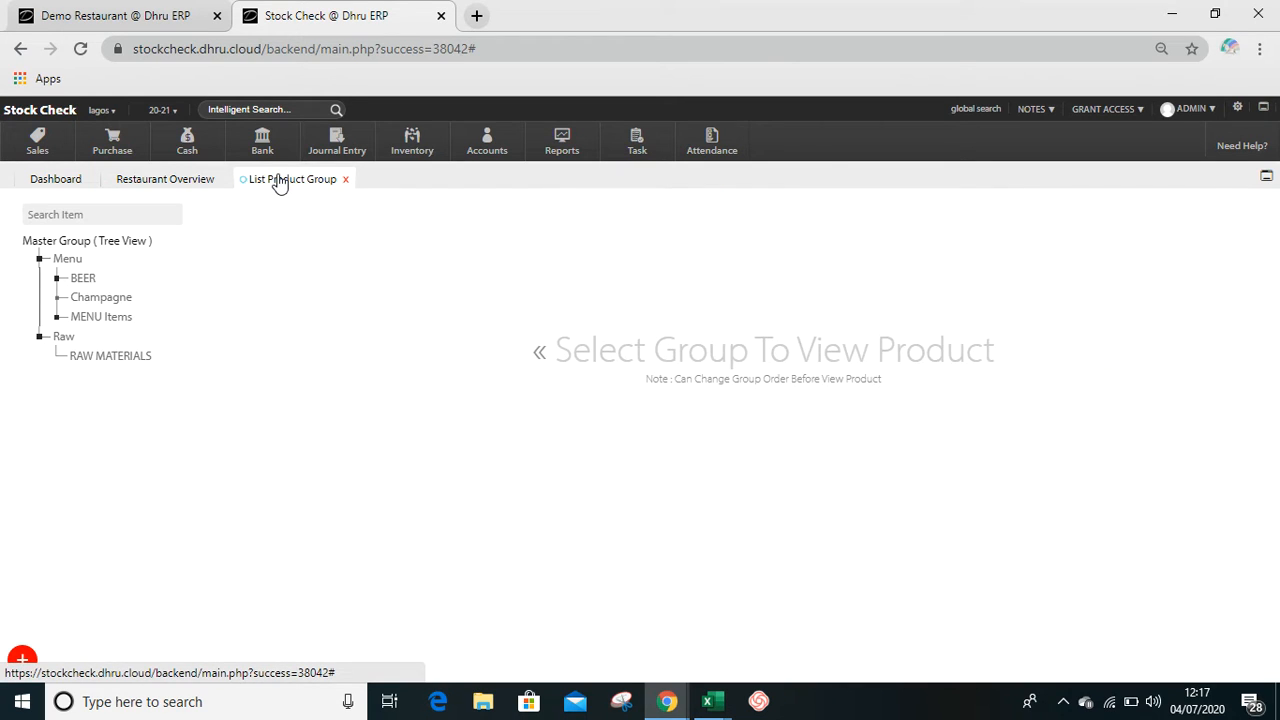
# - Open the BEER group's editor for updating multiple items and rename the item Stars to "Star"
pyautogui.click(107, 277)
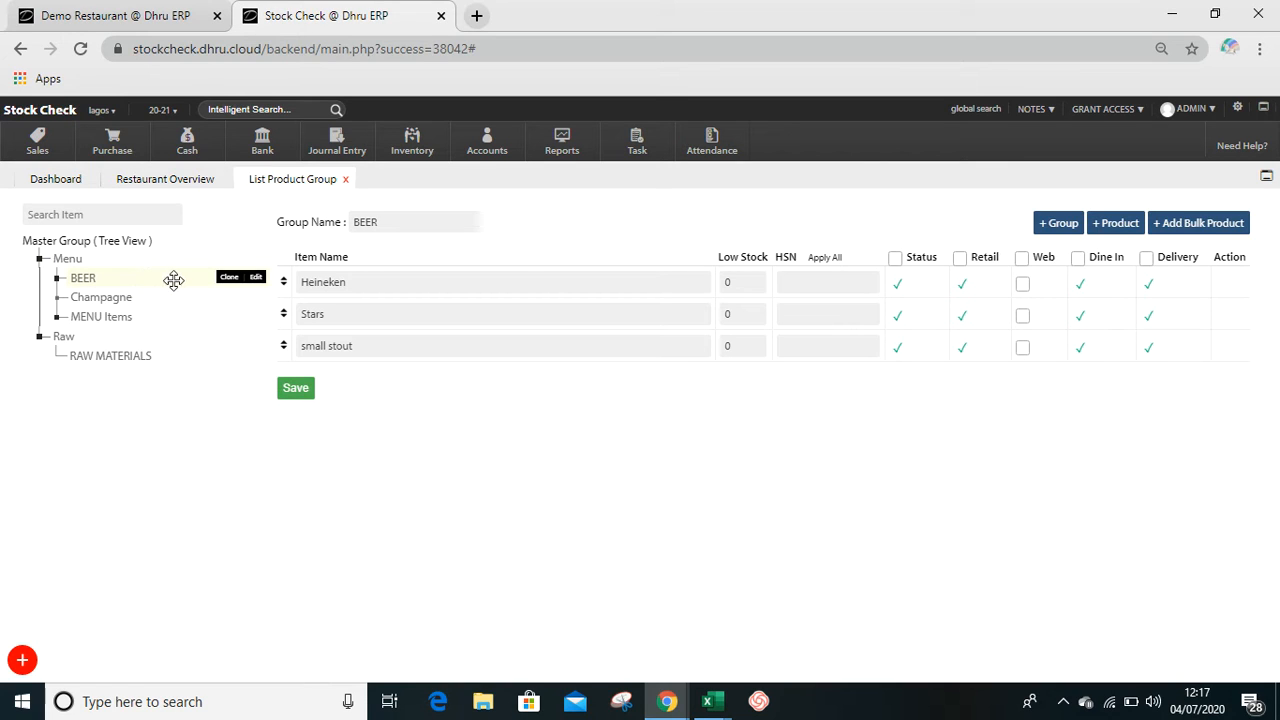
pyautogui.click(256, 278)
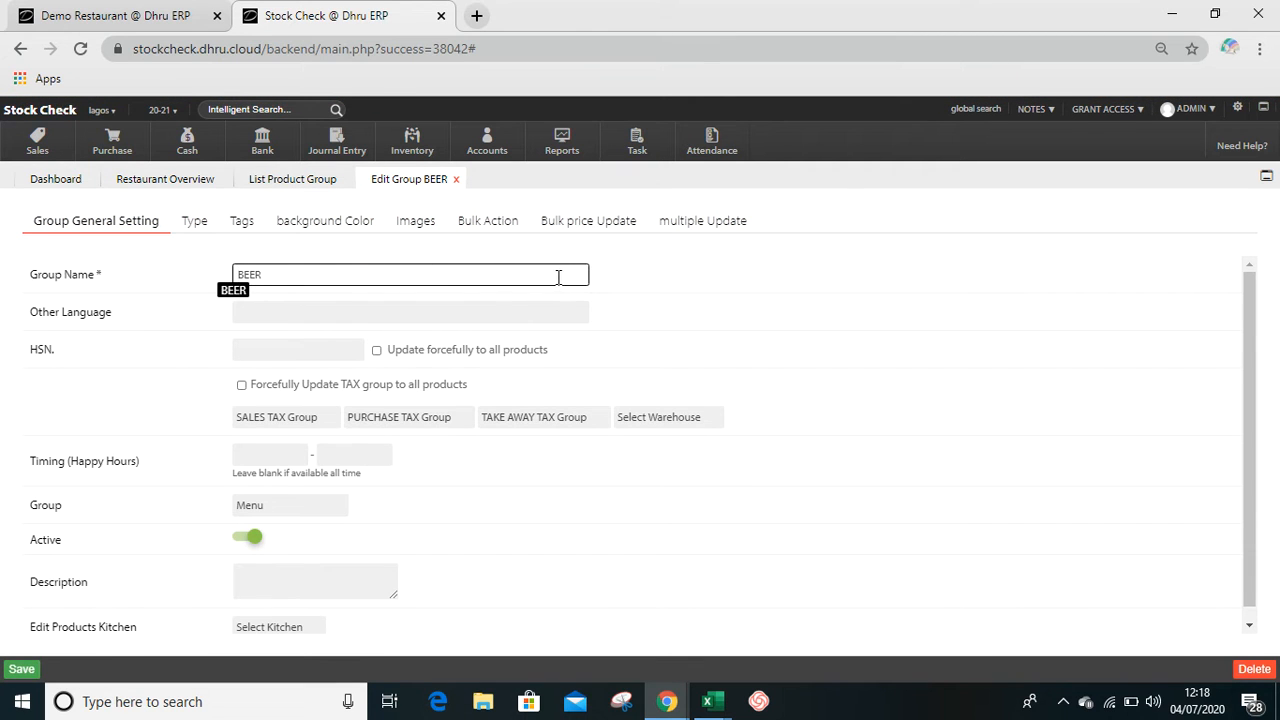
pyautogui.click(699, 223)
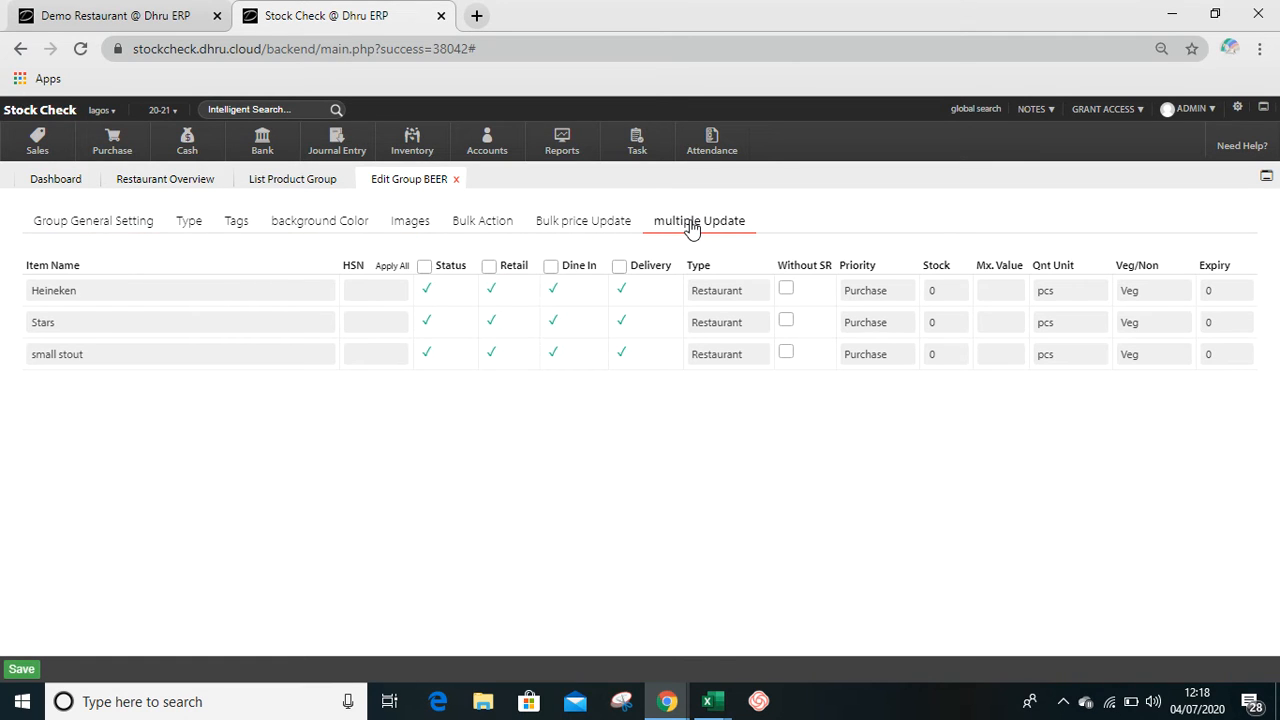
pyautogui.click(83, 290)
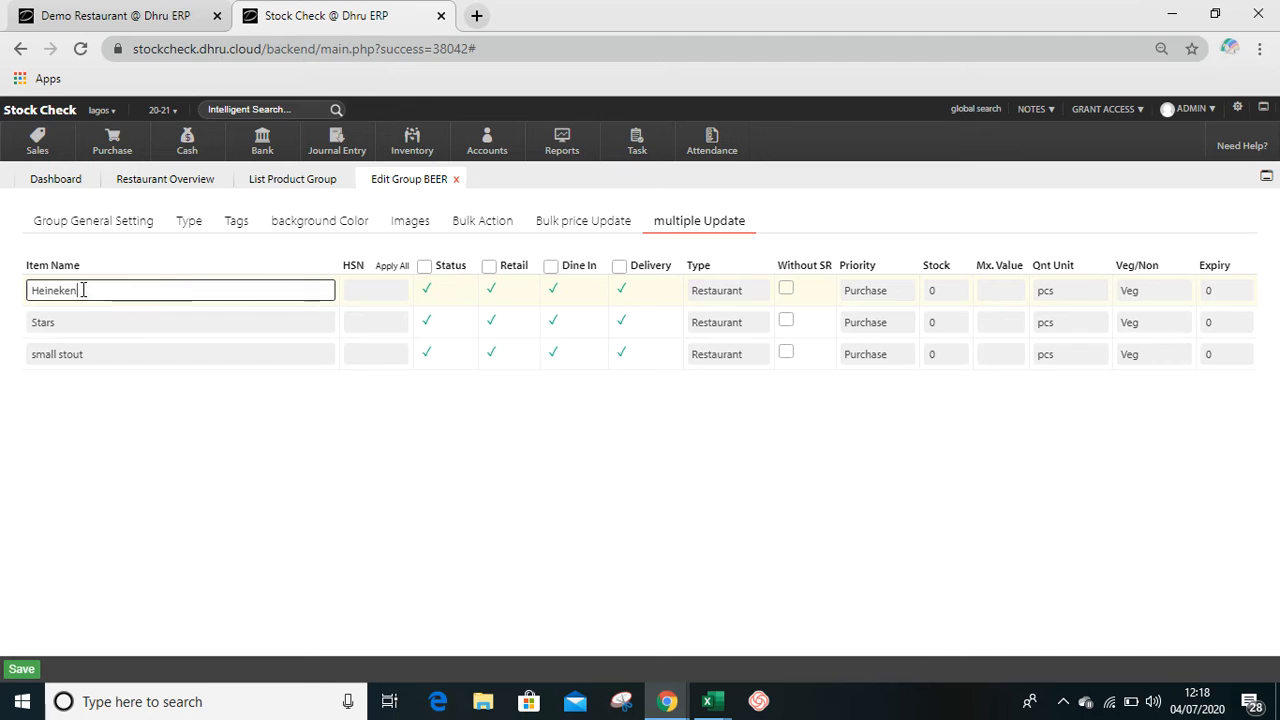
pyautogui.click(64, 325)
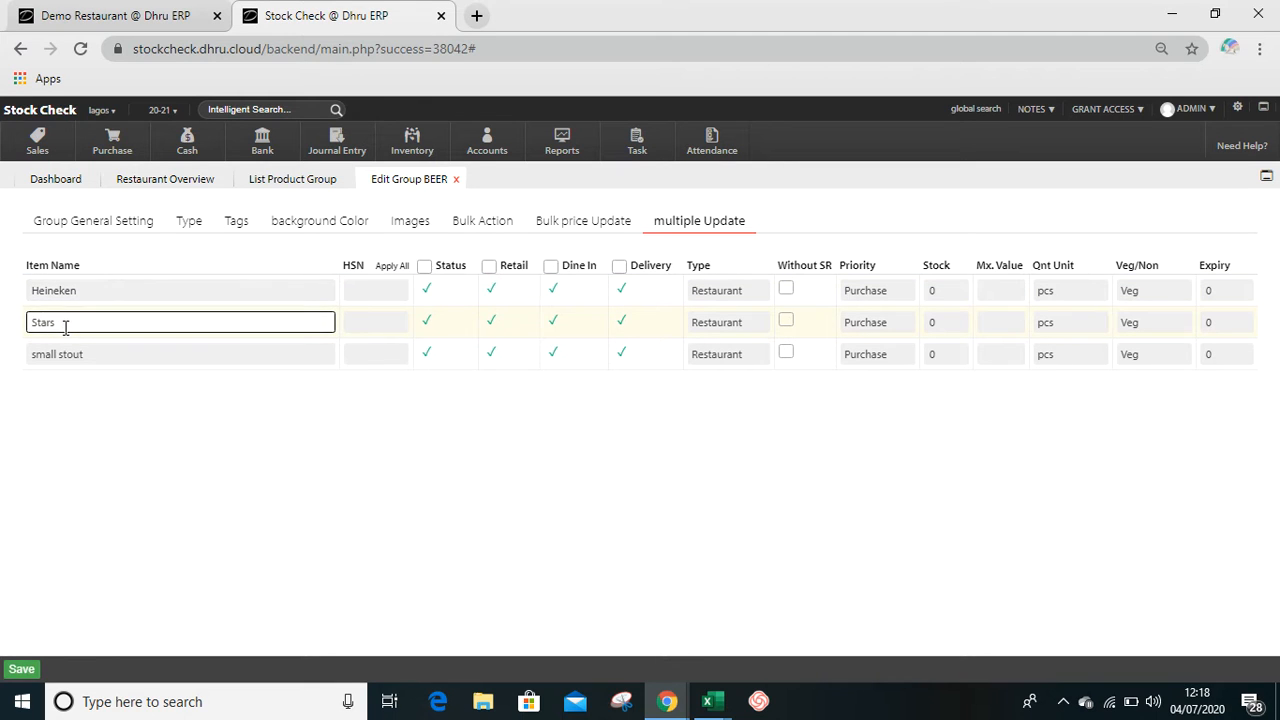
pyautogui.press('BackSpace')
# - Capitalize the third item's name as "Small Stout", save the multiple-item update and close the group editor
pyautogui.click(37, 355)
pyautogui.press('BackSpace')
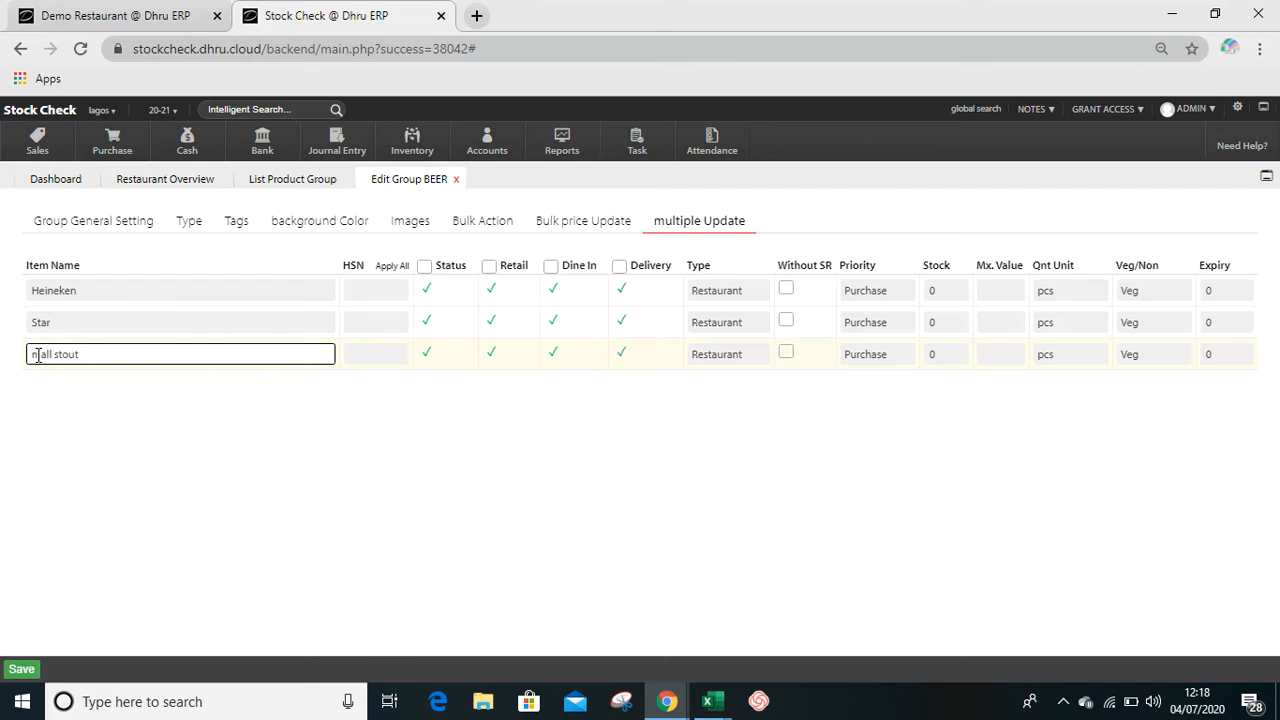
pyautogui.write('S')
pyautogui.press('Right')
pyautogui.press('Right')
pyautogui.press('Right')
pyautogui.press('Right')
pyautogui.press('Right')
pyautogui.press('Delete')
pyautogui.write('S')
pyautogui.click(22, 669)
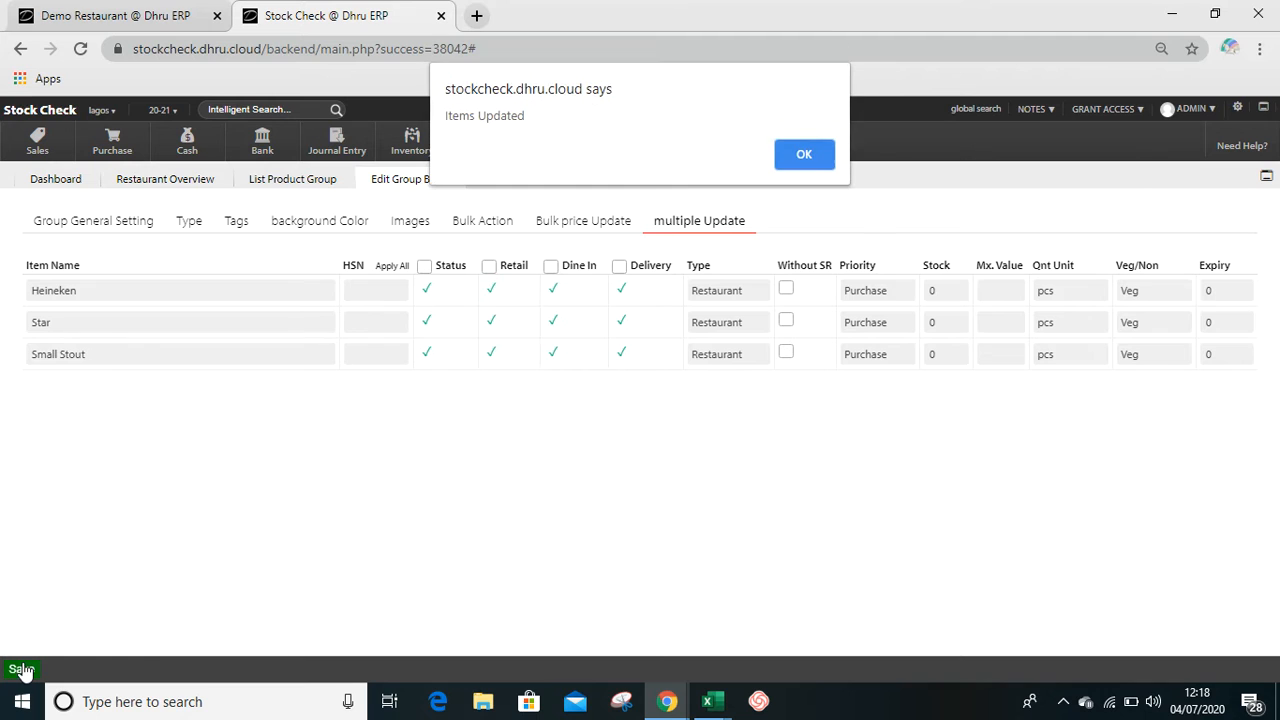
pyautogui.click(806, 156)
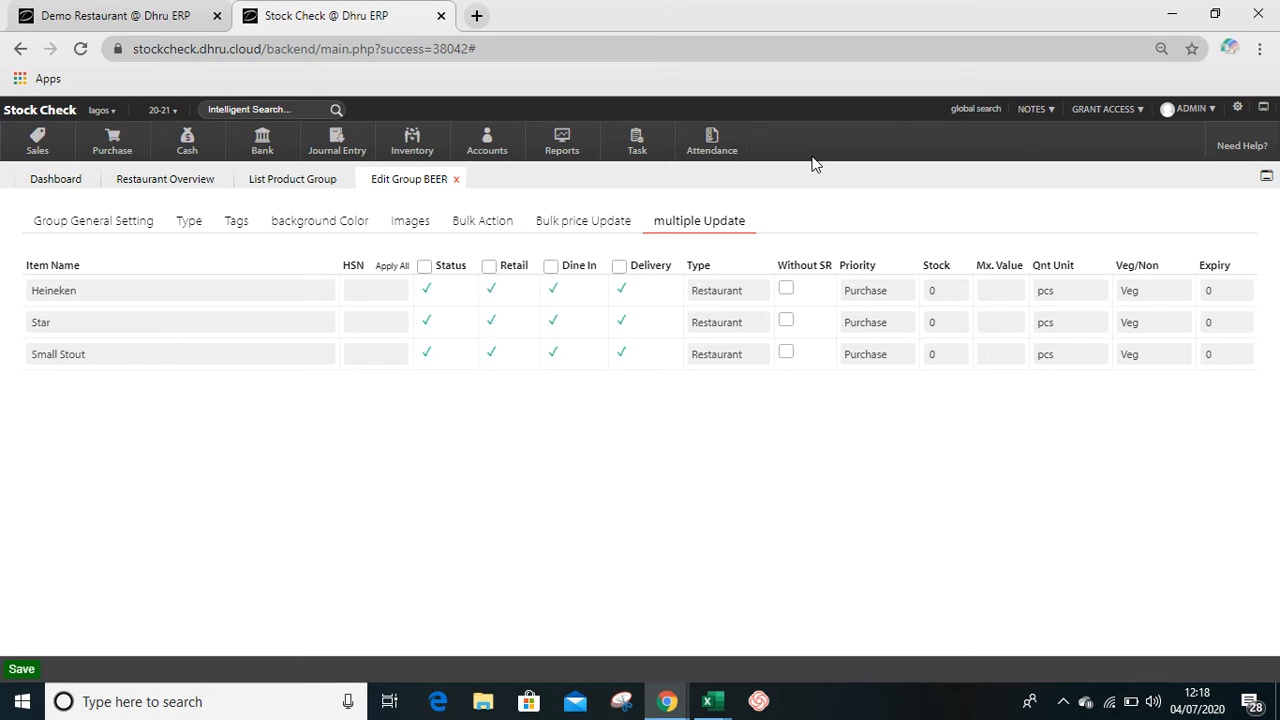
pyautogui.click(456, 179)
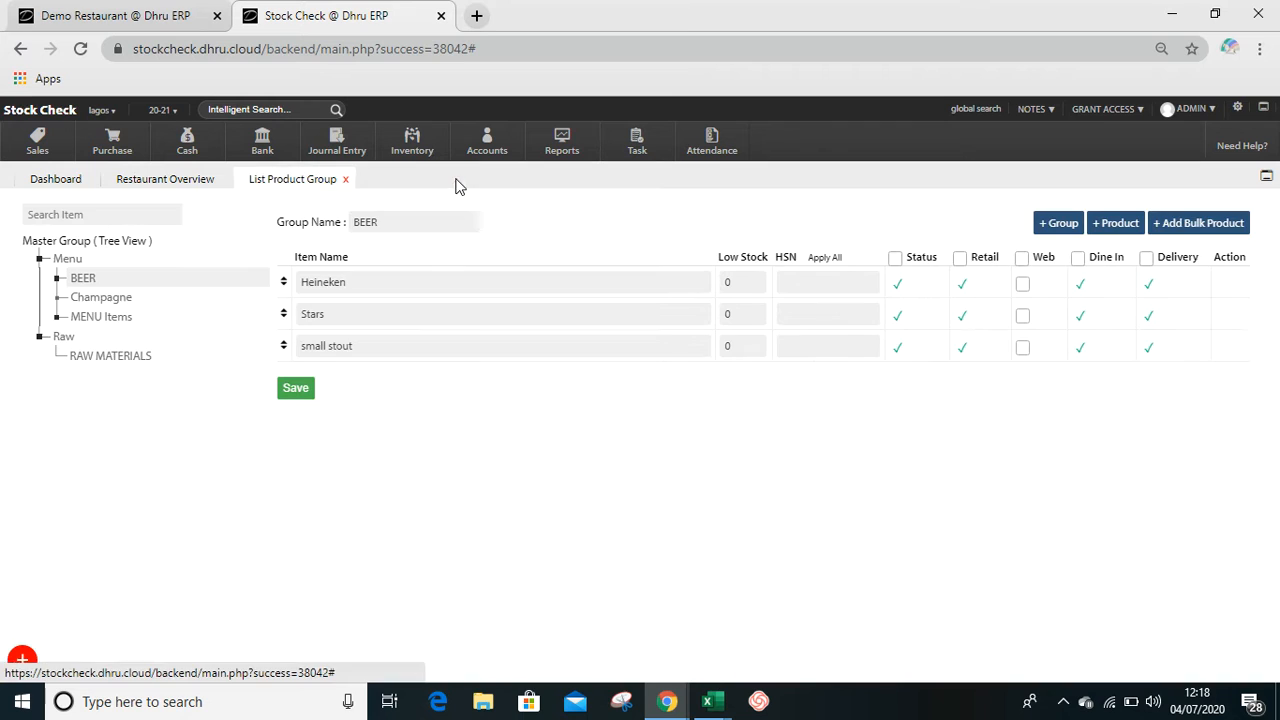
# - Reload the product group list, assign the BEER product Star to the Champagne group and save it
pyautogui.click(290, 182)
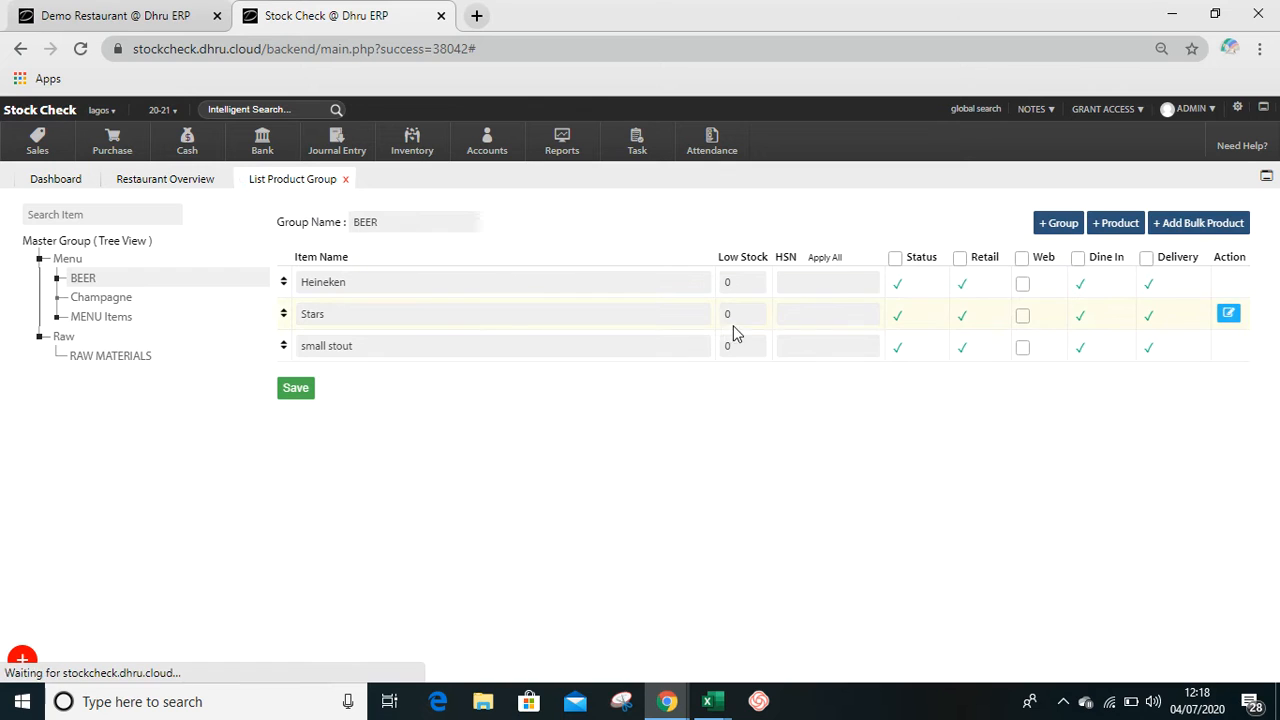
pyautogui.click(111, 276)
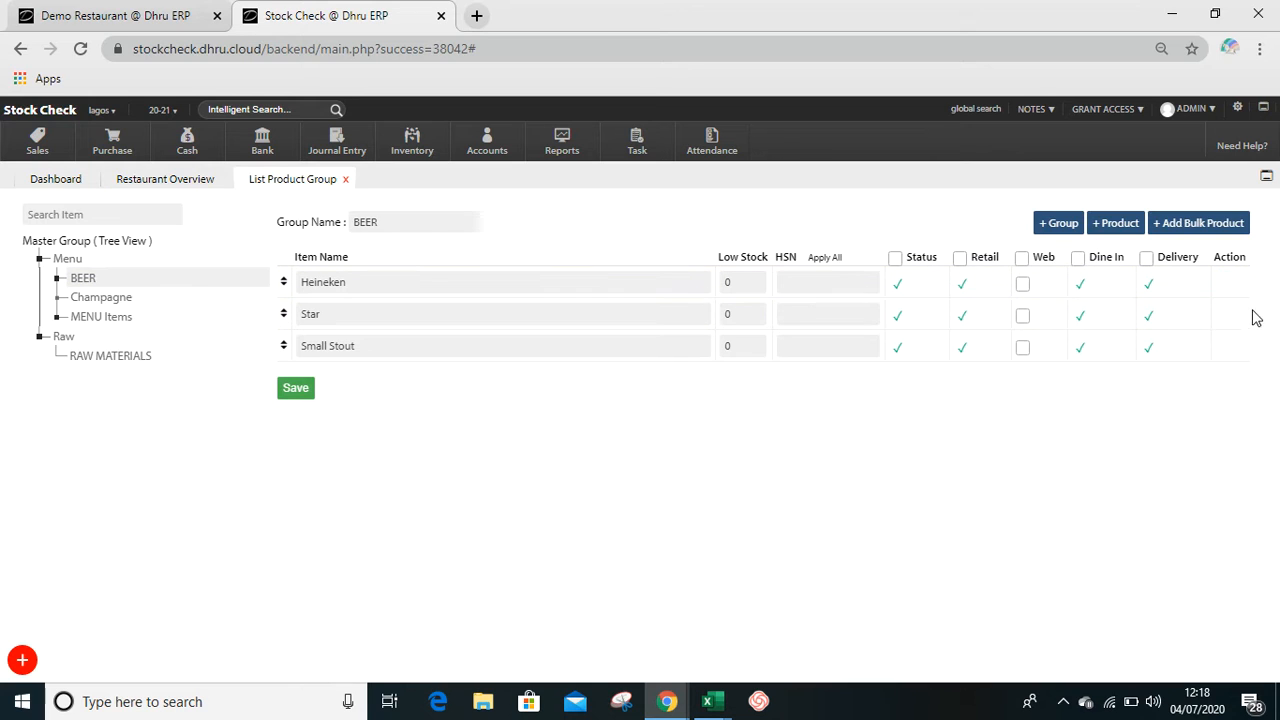
pyautogui.moveTo(1237, 316)
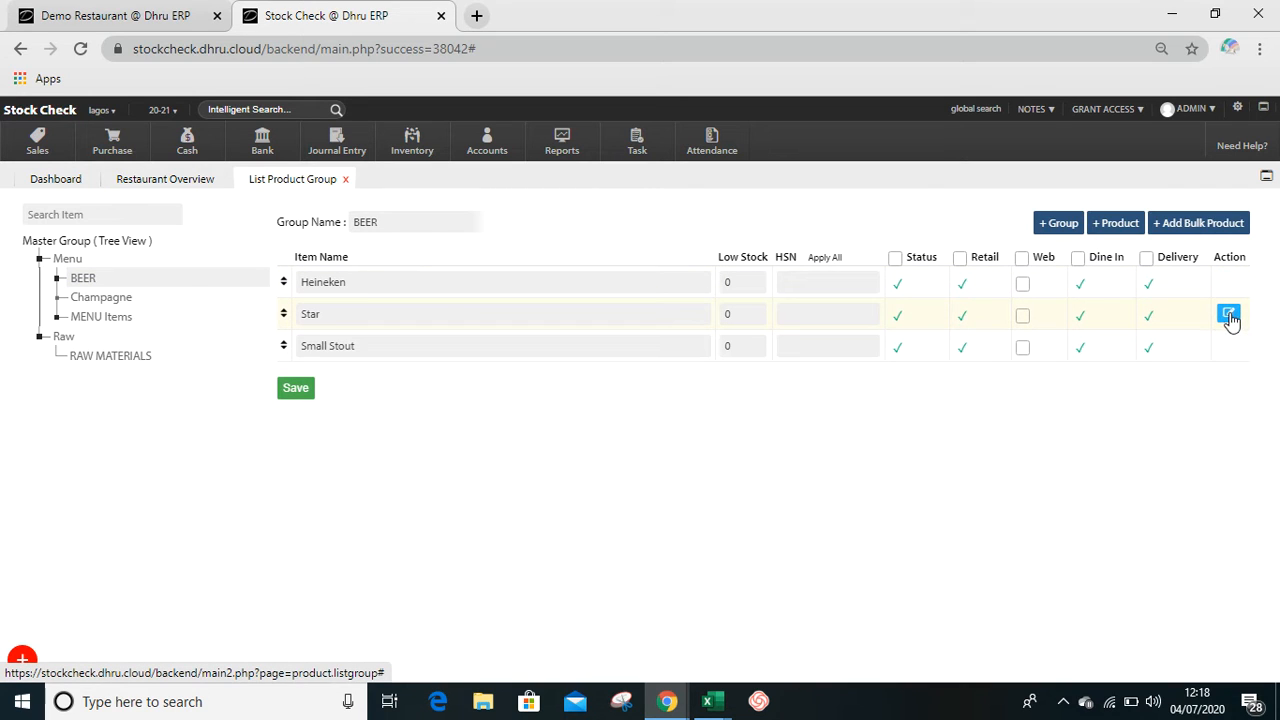
pyautogui.click(1229, 315)
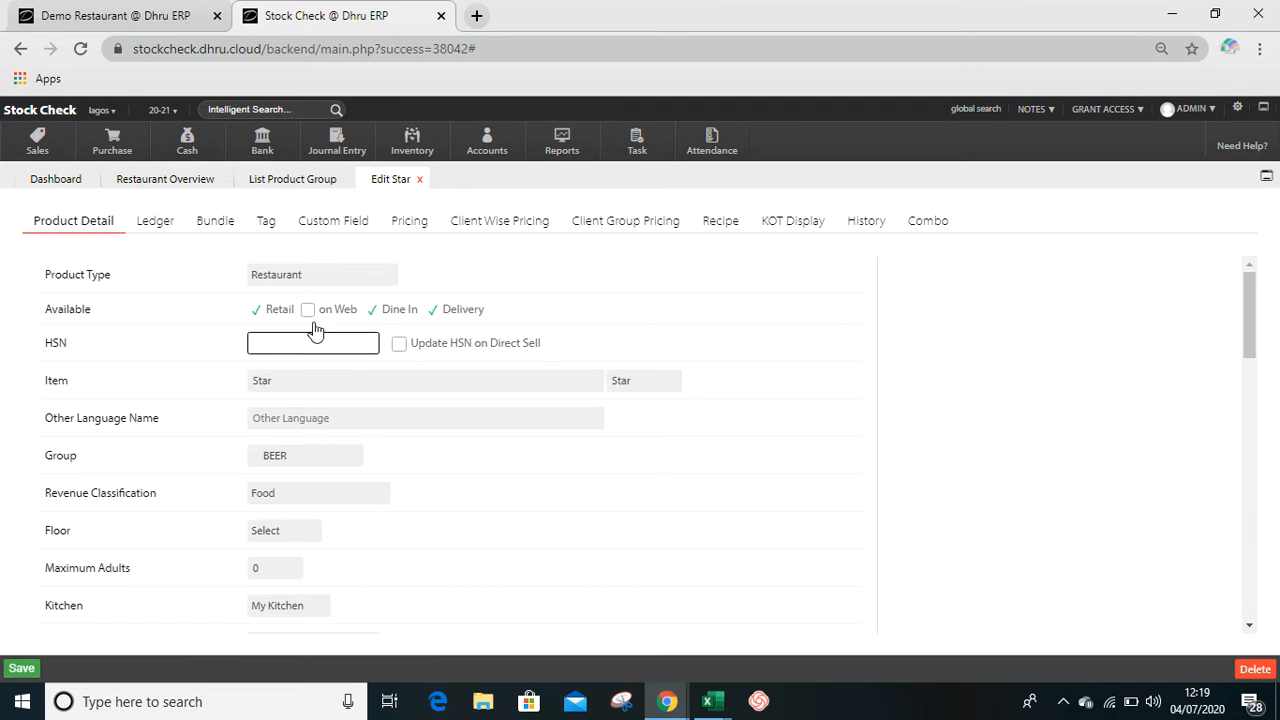
pyautogui.click(306, 458)
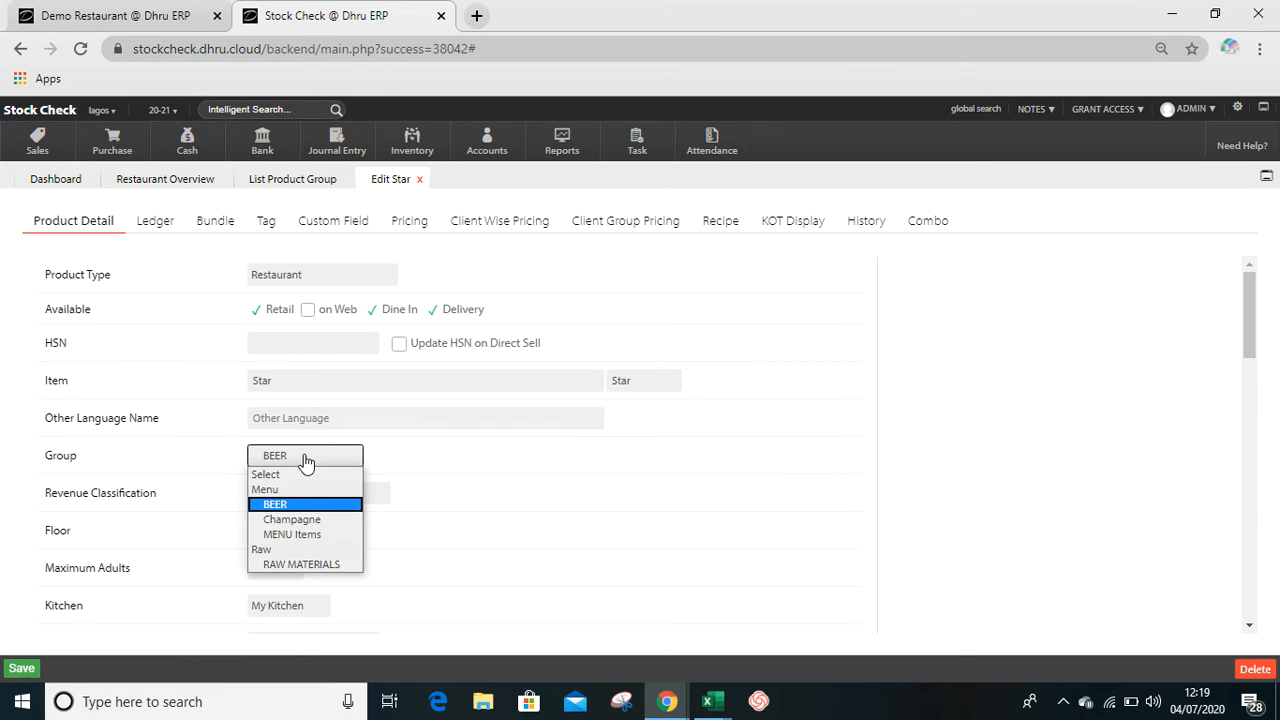
pyautogui.click(320, 520)
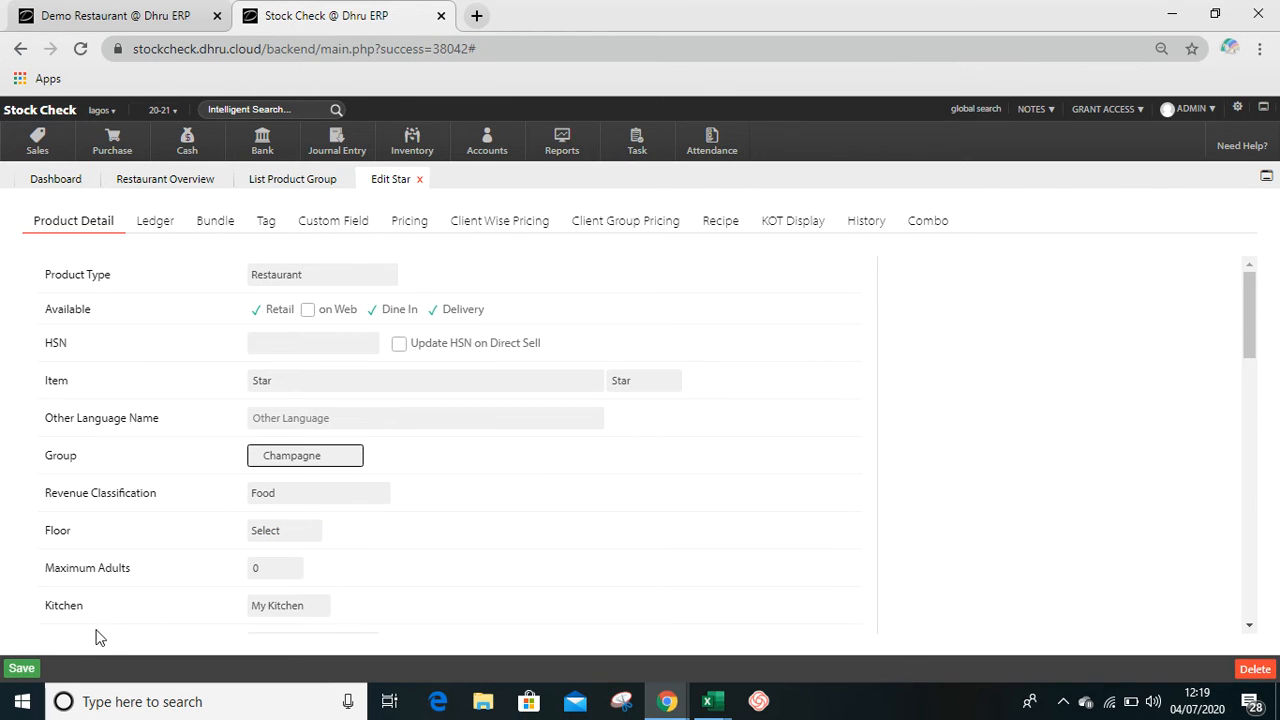
pyautogui.click(21, 668)
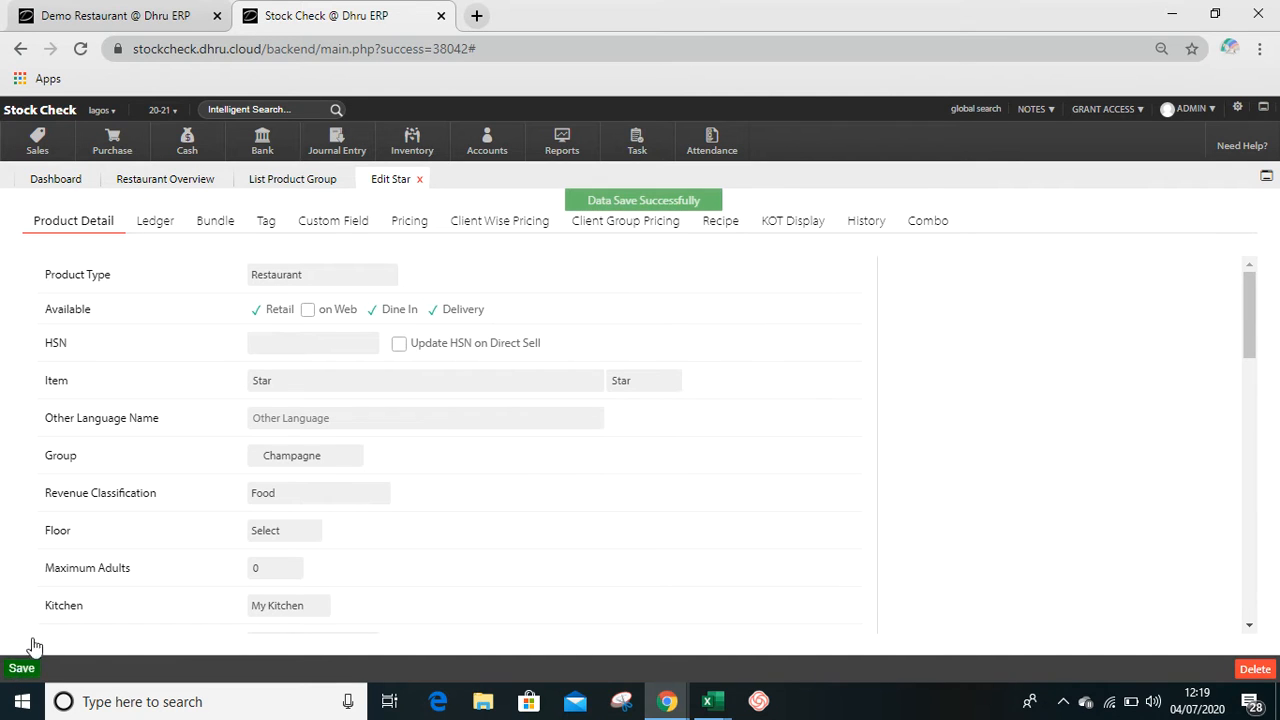
# - Check the Champagne group's items in the reloaded list, assign Star back to the BEER group and save it
pyautogui.click(296, 185)
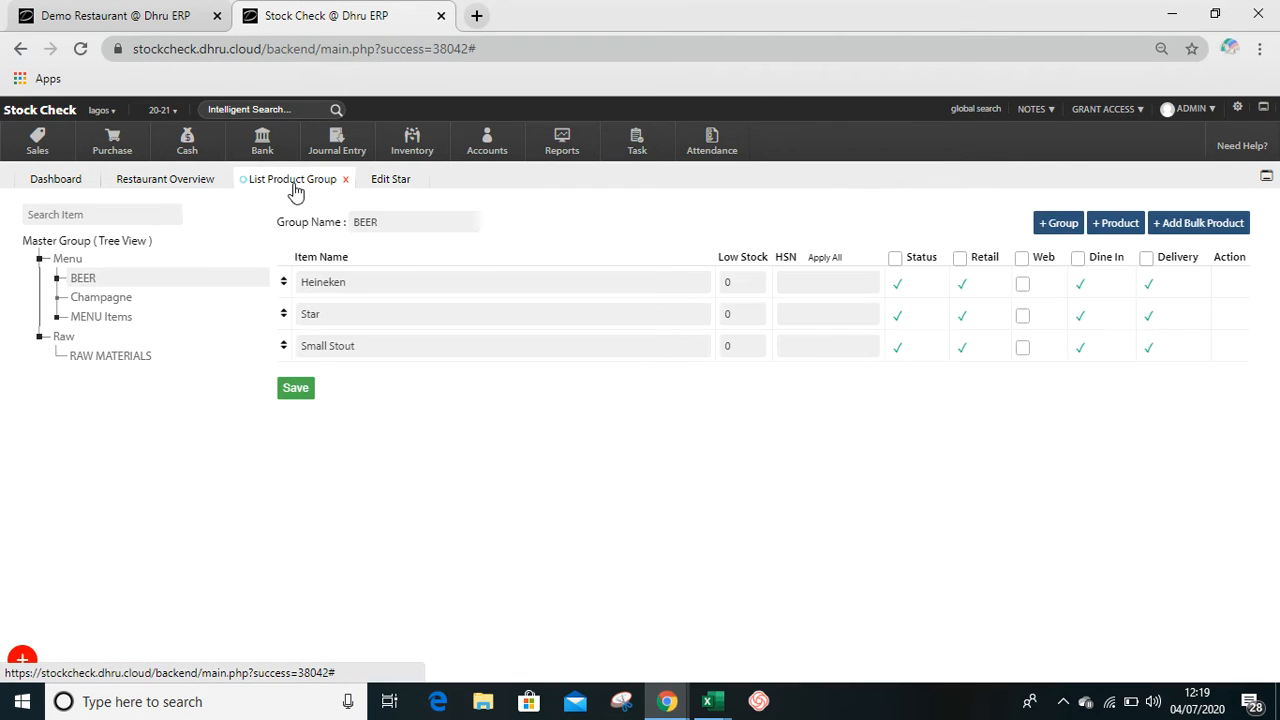
pyautogui.click(296, 188)
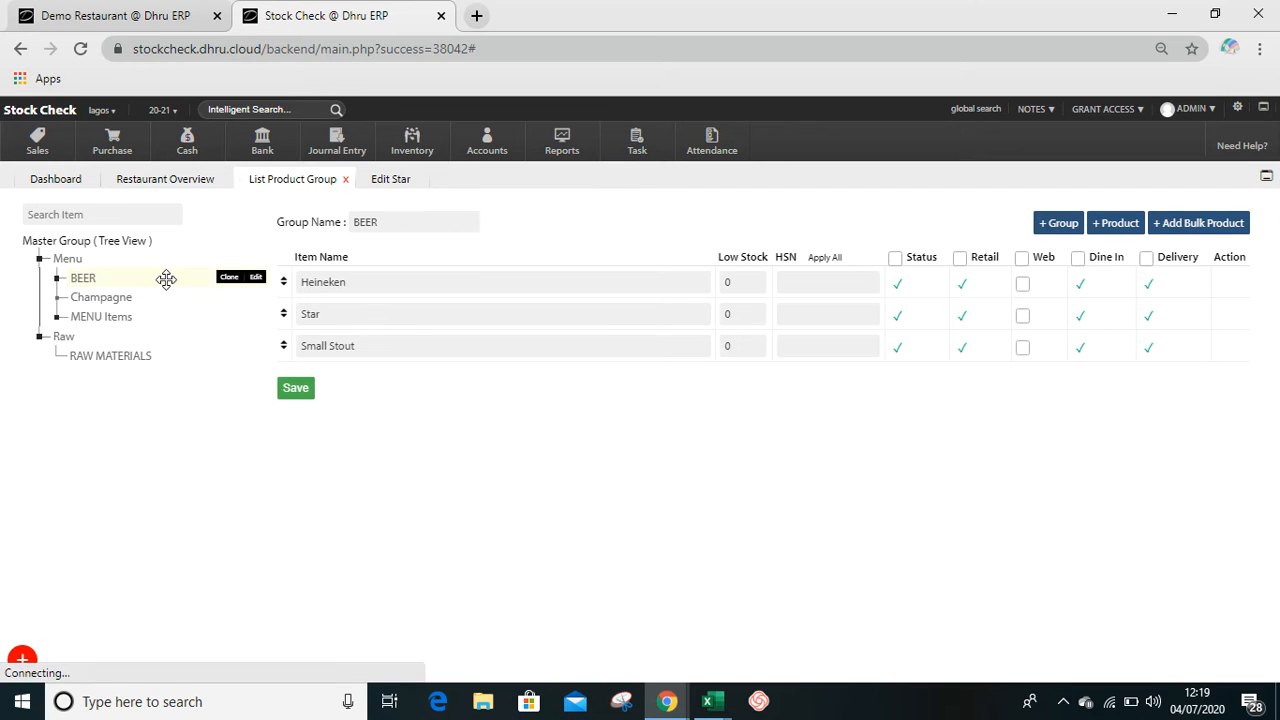
pyautogui.click(127, 299)
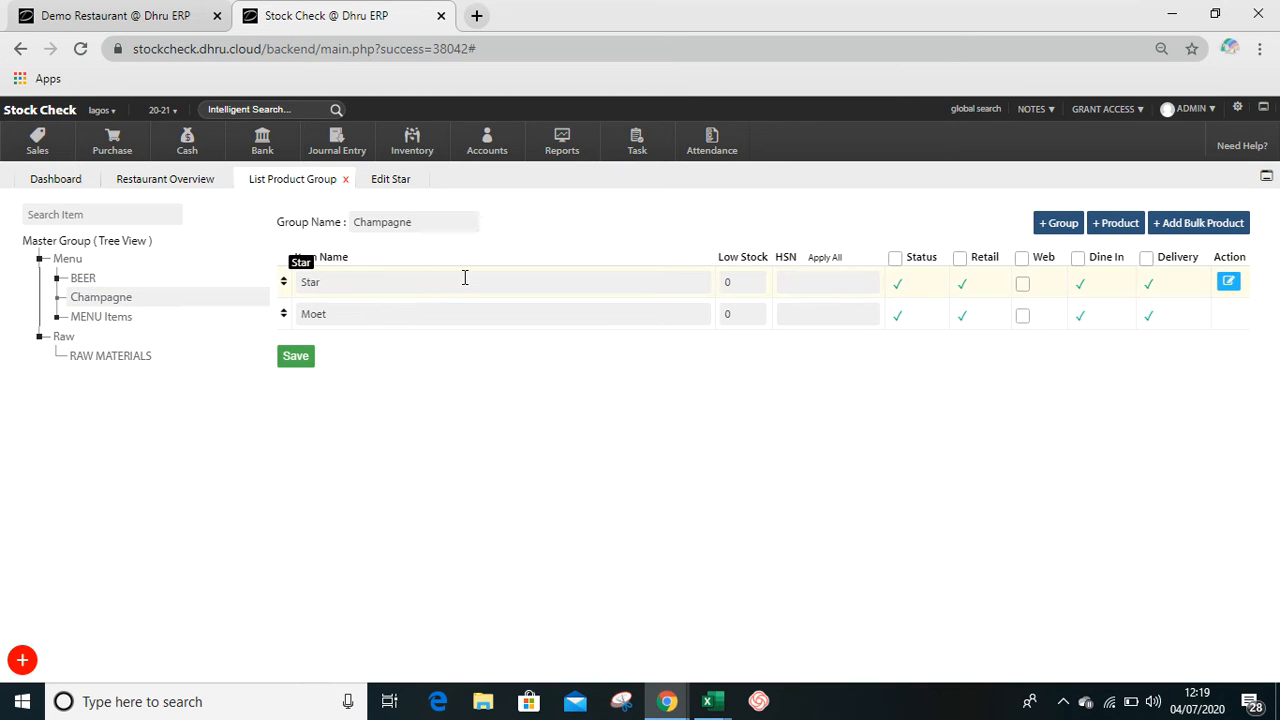
pyautogui.click(1230, 284)
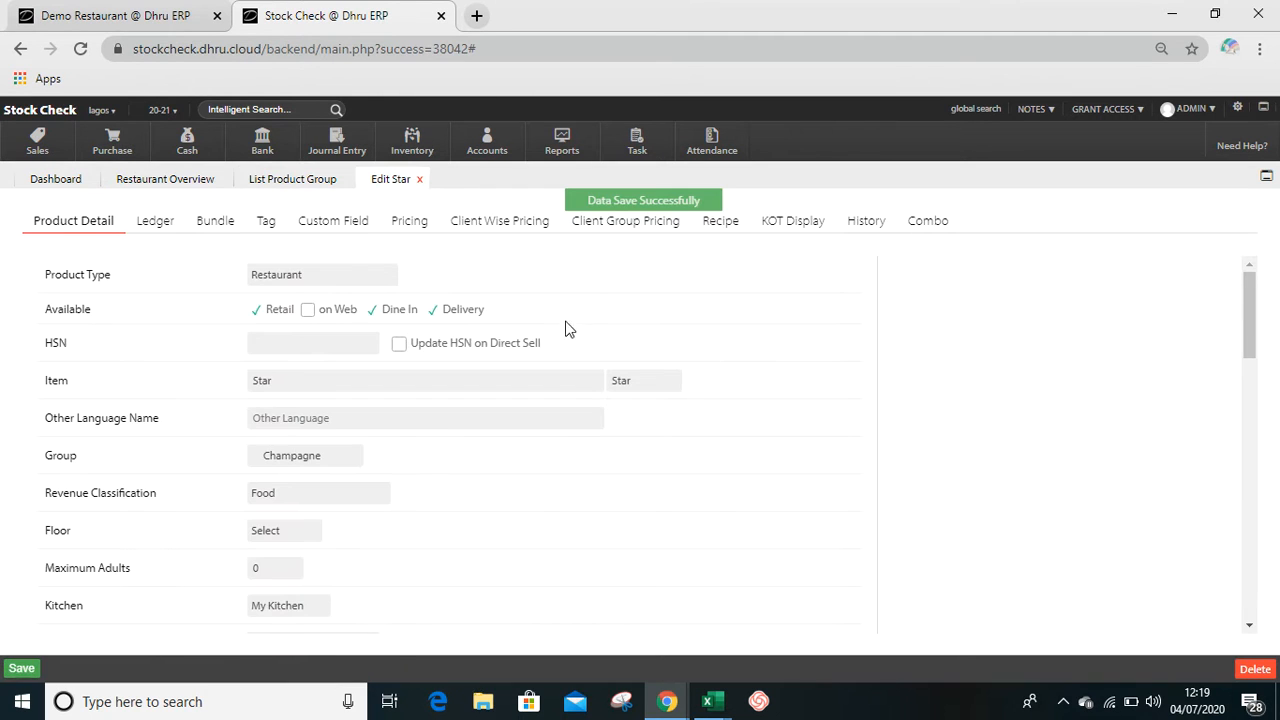
pyautogui.click(294, 457)
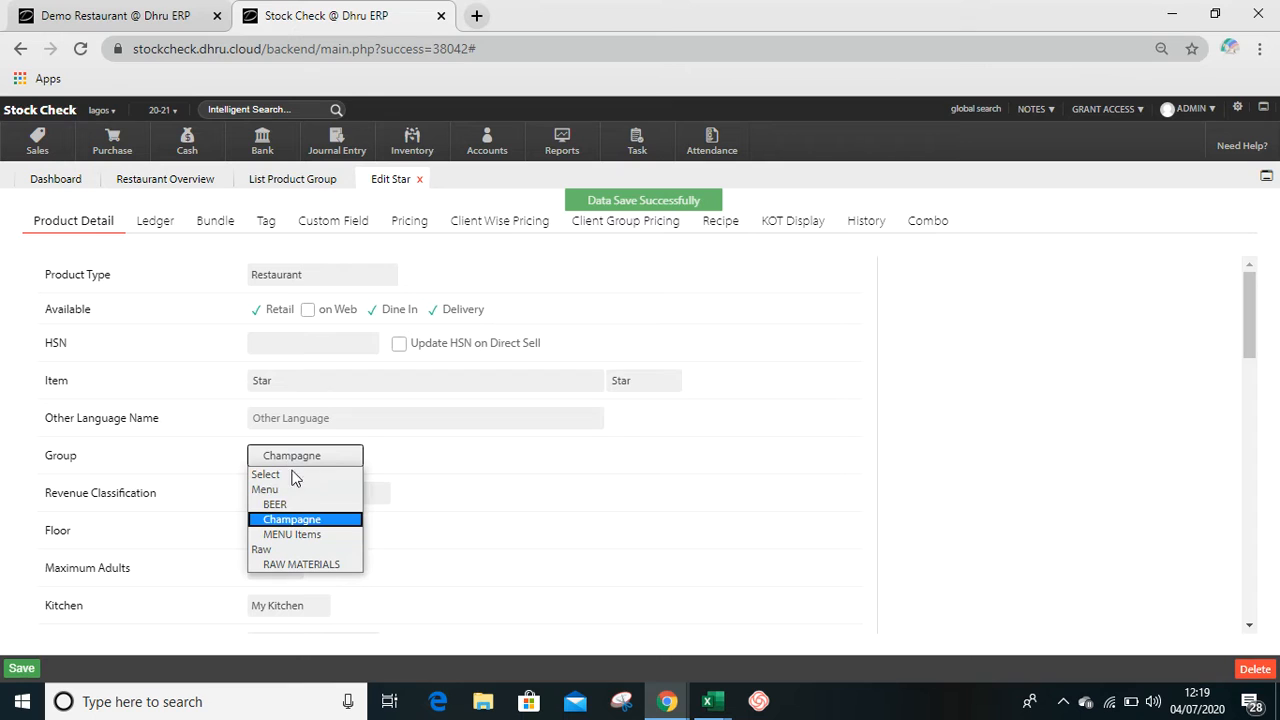
pyautogui.click(297, 505)
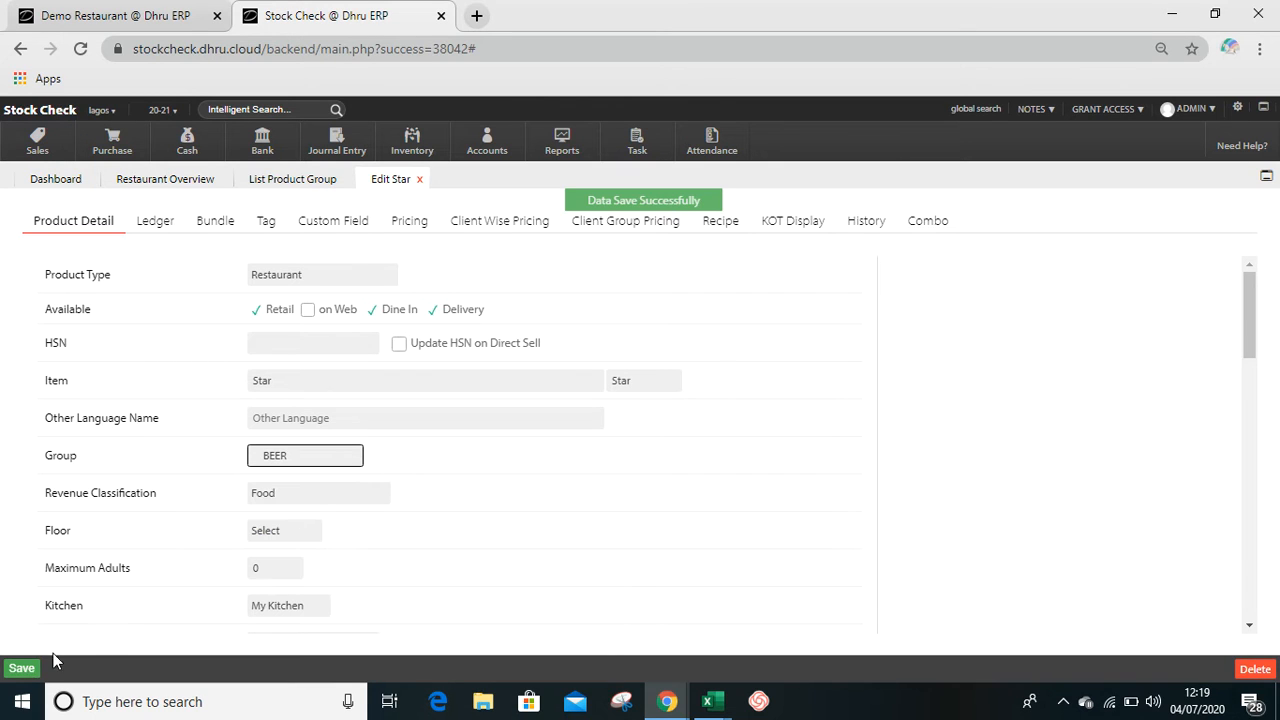
pyautogui.click(22, 670)
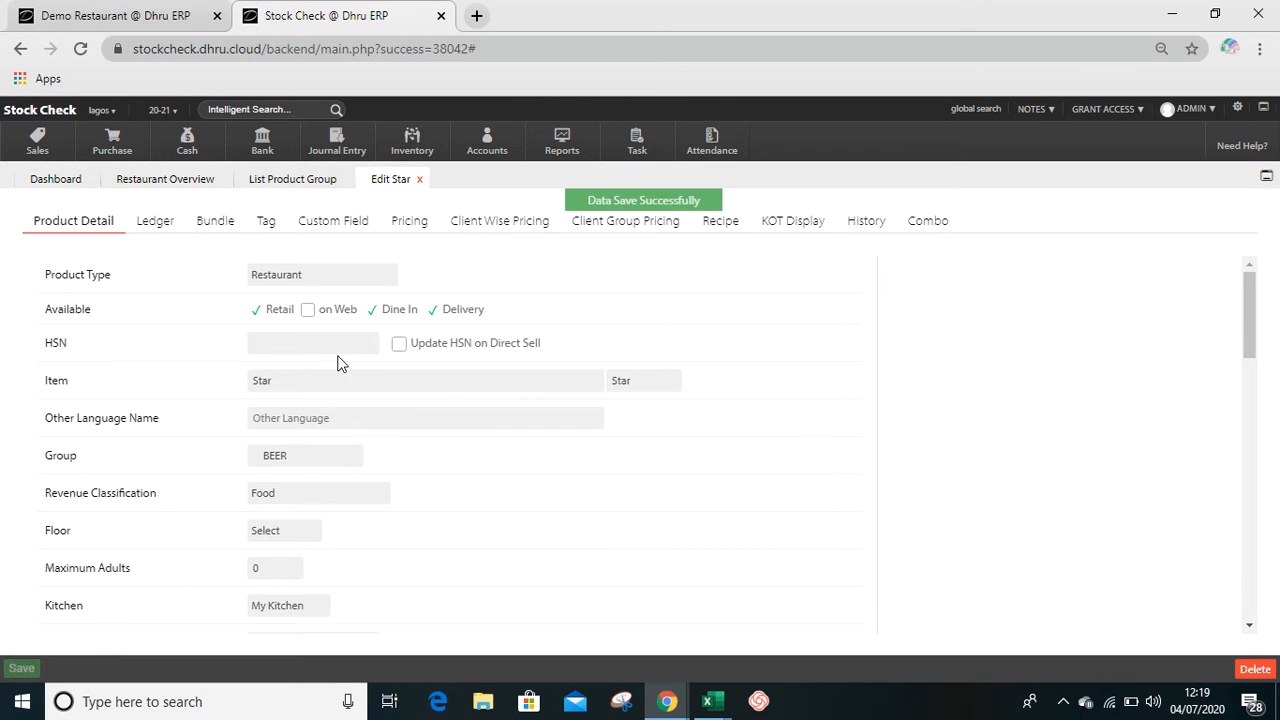
pyautogui.click(288, 182)
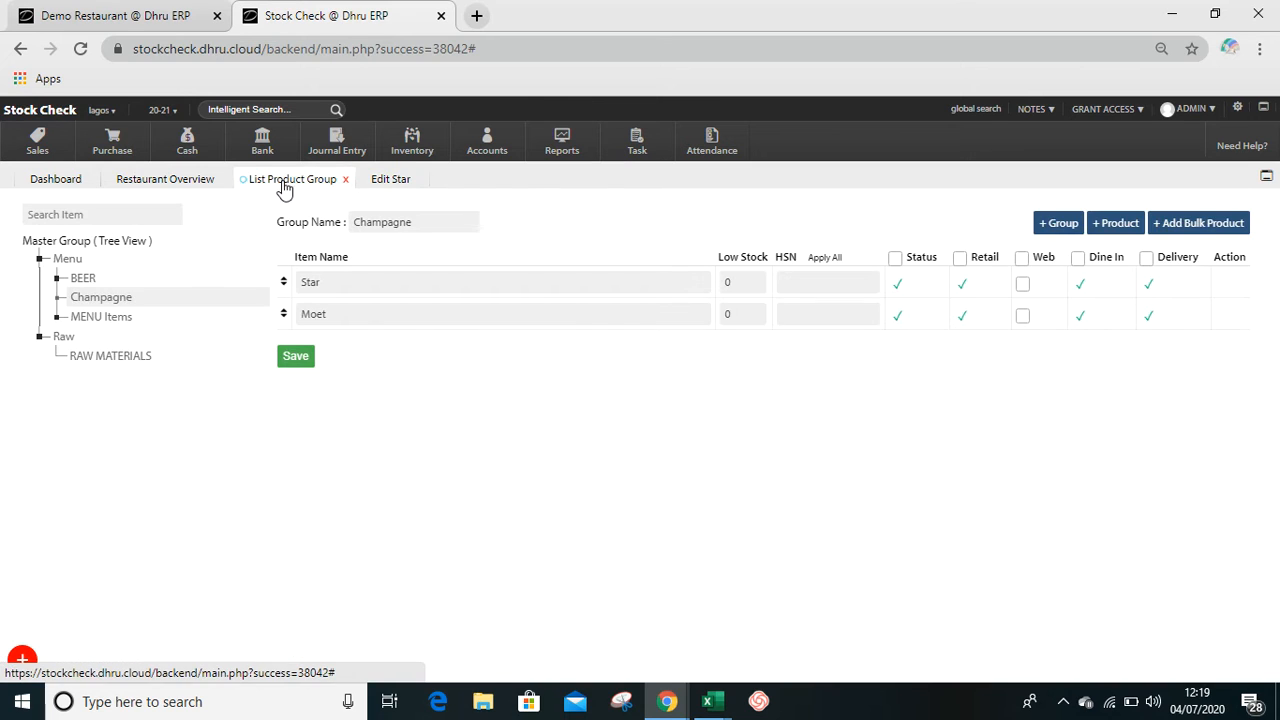
# - Check the items in the BEER and Champagne groups and set the default price of the Champagne product Moet to 25000
pyautogui.click(105, 279)
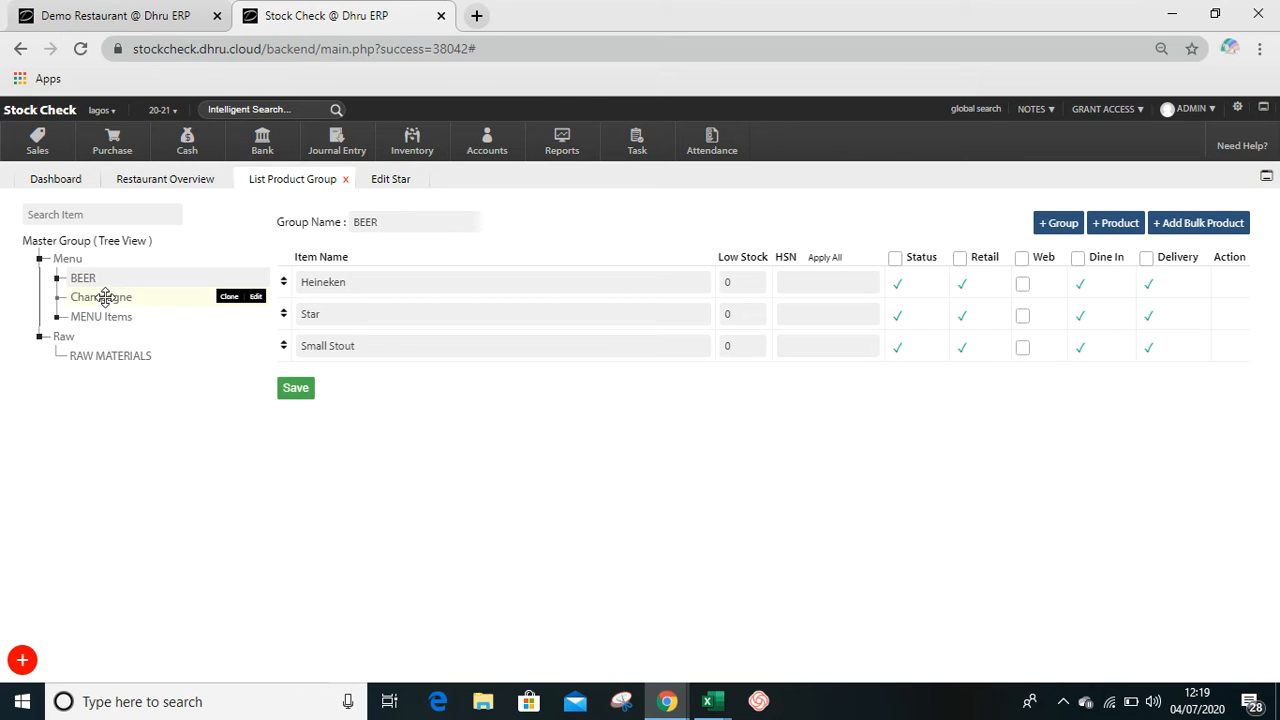
pyautogui.click(104, 298)
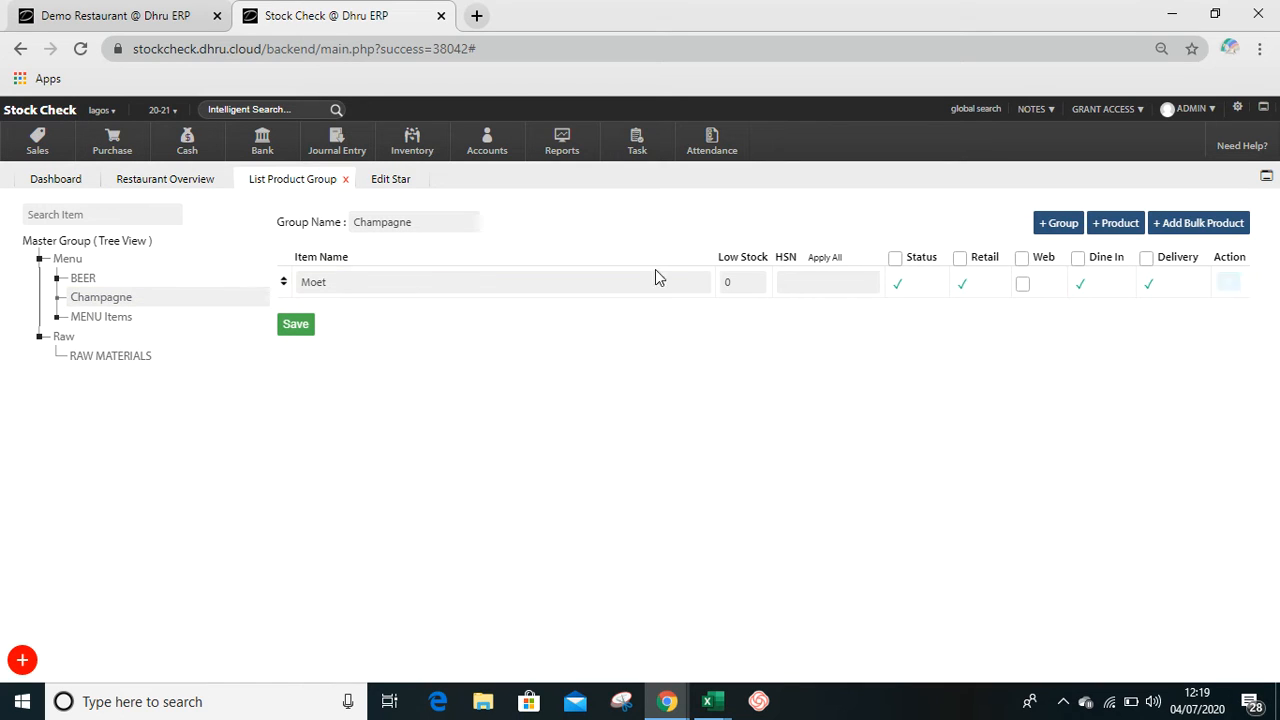
pyautogui.click(1229, 287)
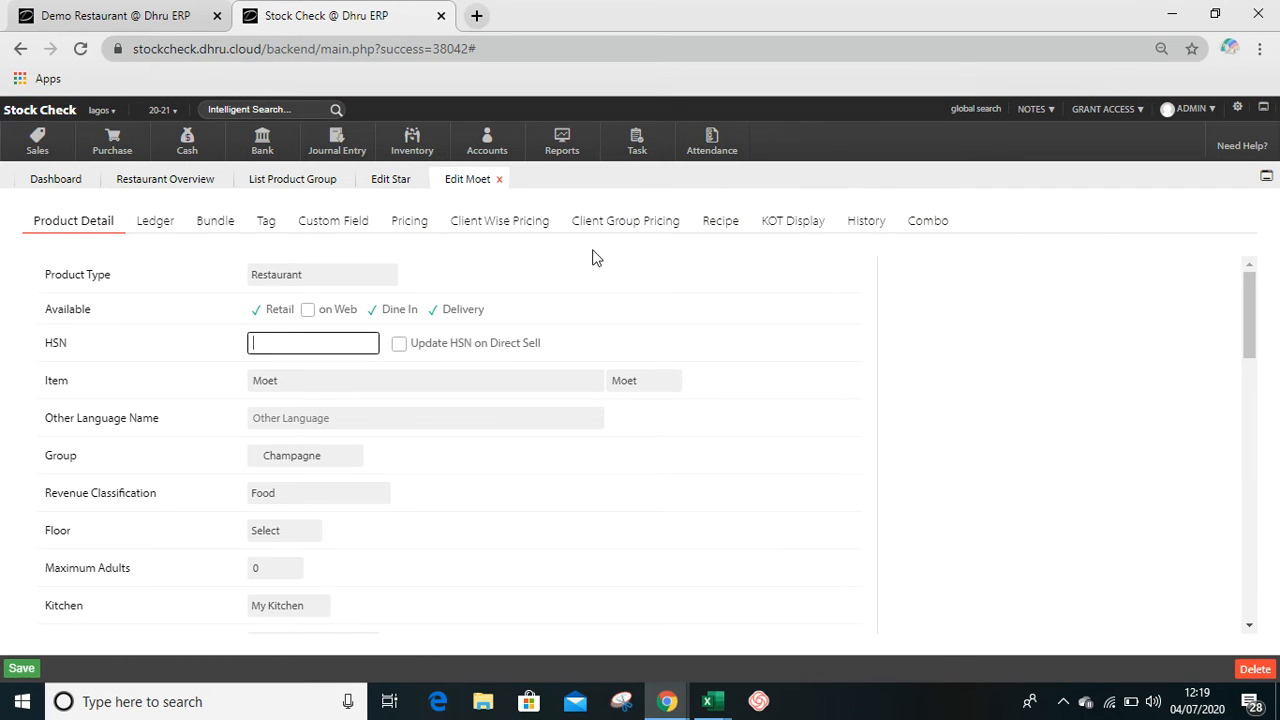
pyautogui.click(421, 222)
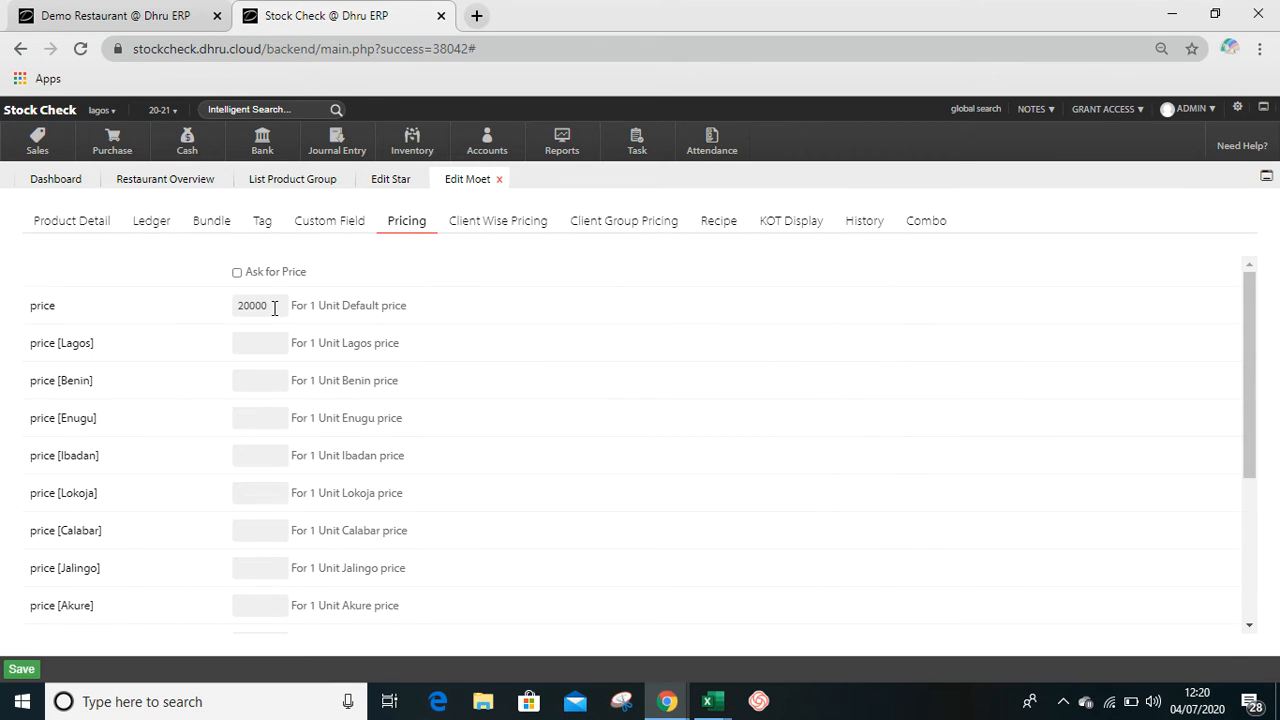
pyautogui.click(248, 305)
pyautogui.press('BackSpace')
pyautogui.write('5')
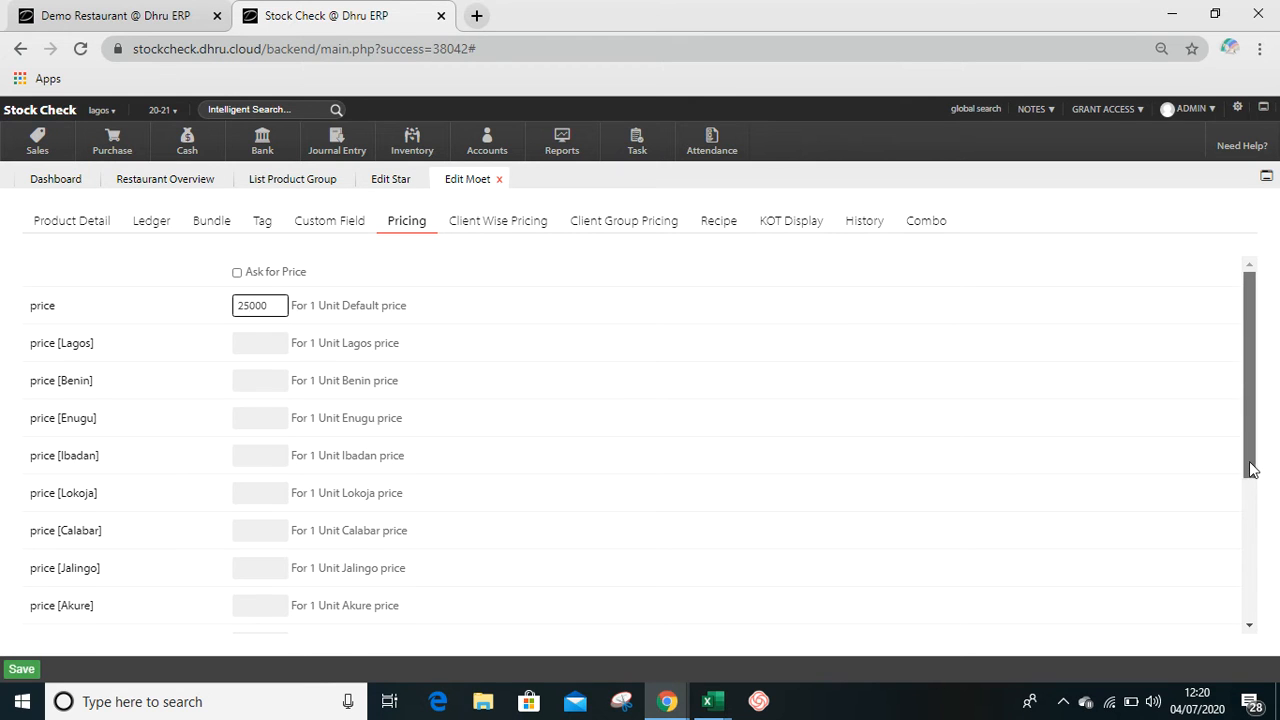
# - Review the remaining pricing fields, save Moet's price and close the Moet and Star editors
pyautogui.moveTo(1249, 466)
pyautogui.mouseDown()
pyautogui.moveTo(1254, 568)
pyautogui.moveTo(1248, 466)
pyautogui.mouseUp()
pyautogui.moveTo(1248, 468); pyautogui.dragTo(1255, 570)
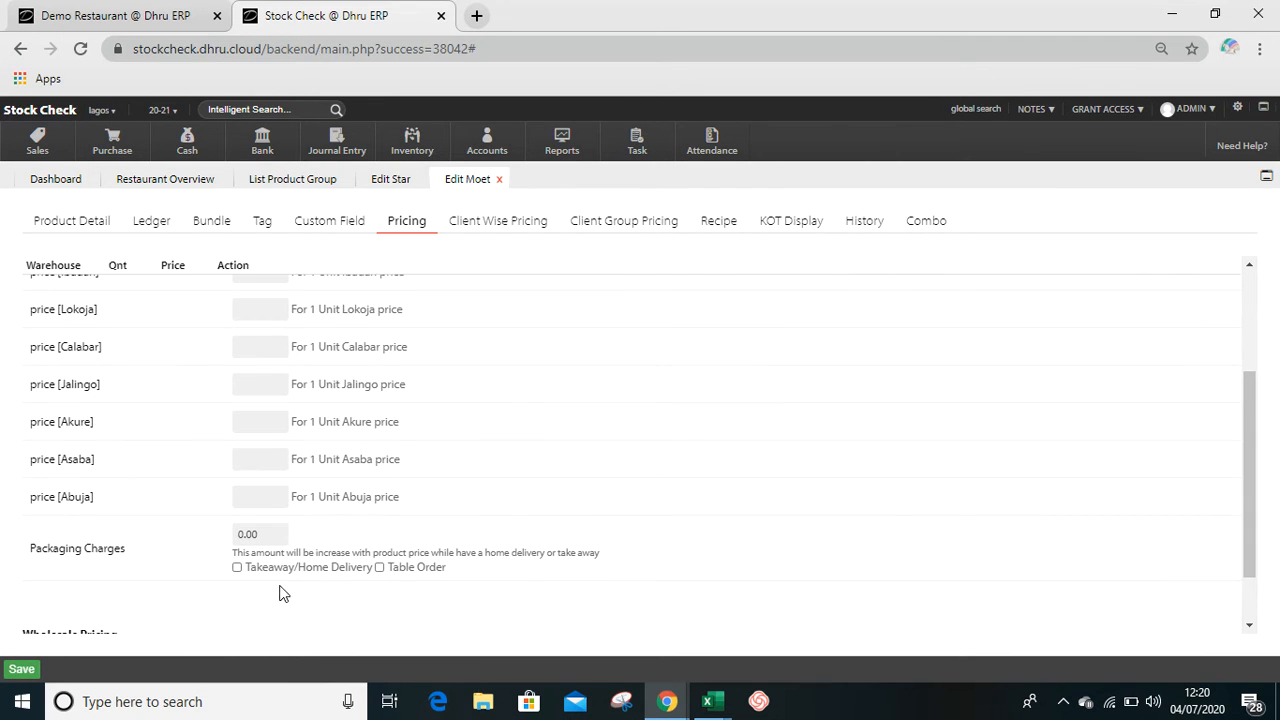
pyautogui.click(24, 670)
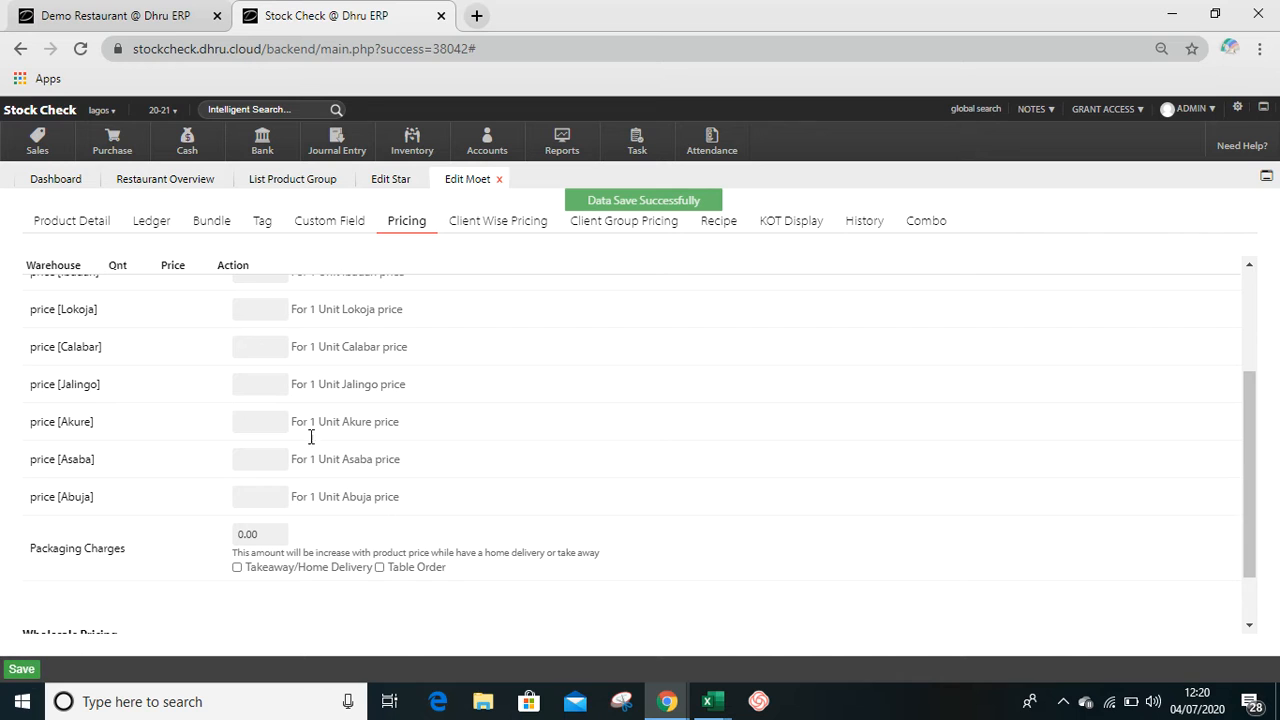
pyautogui.click(500, 182)
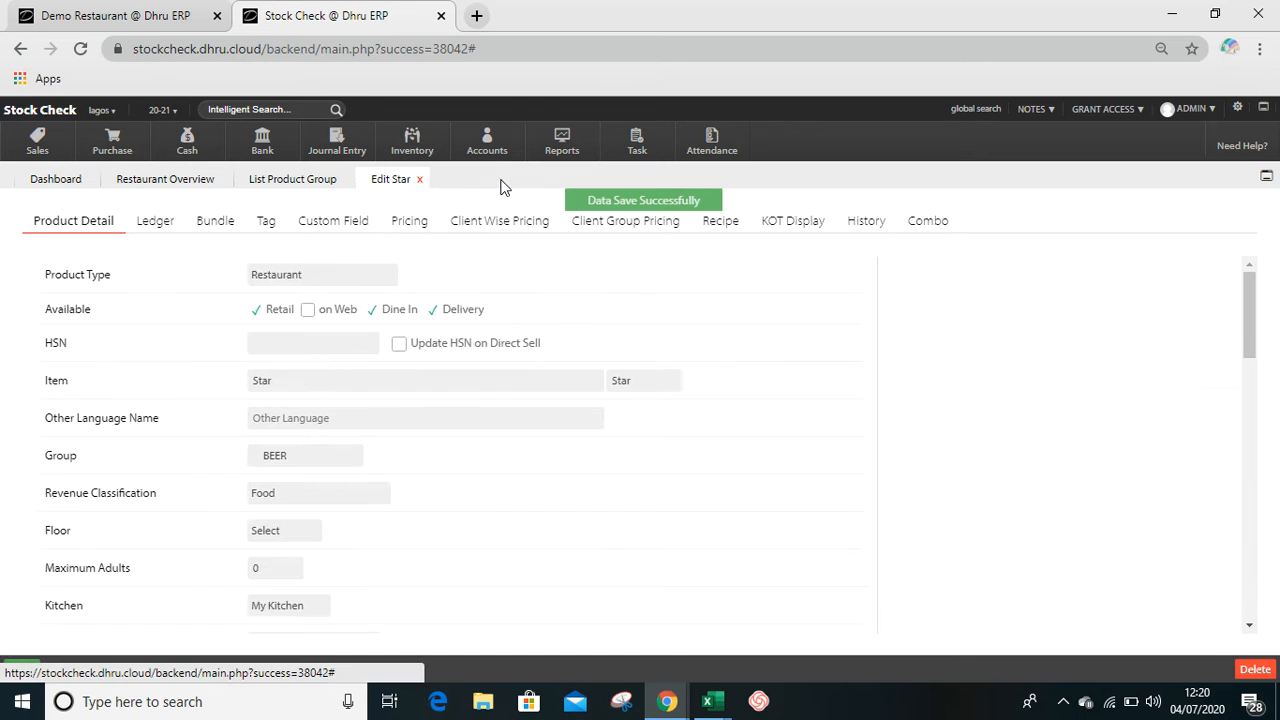
pyautogui.click(422, 182)
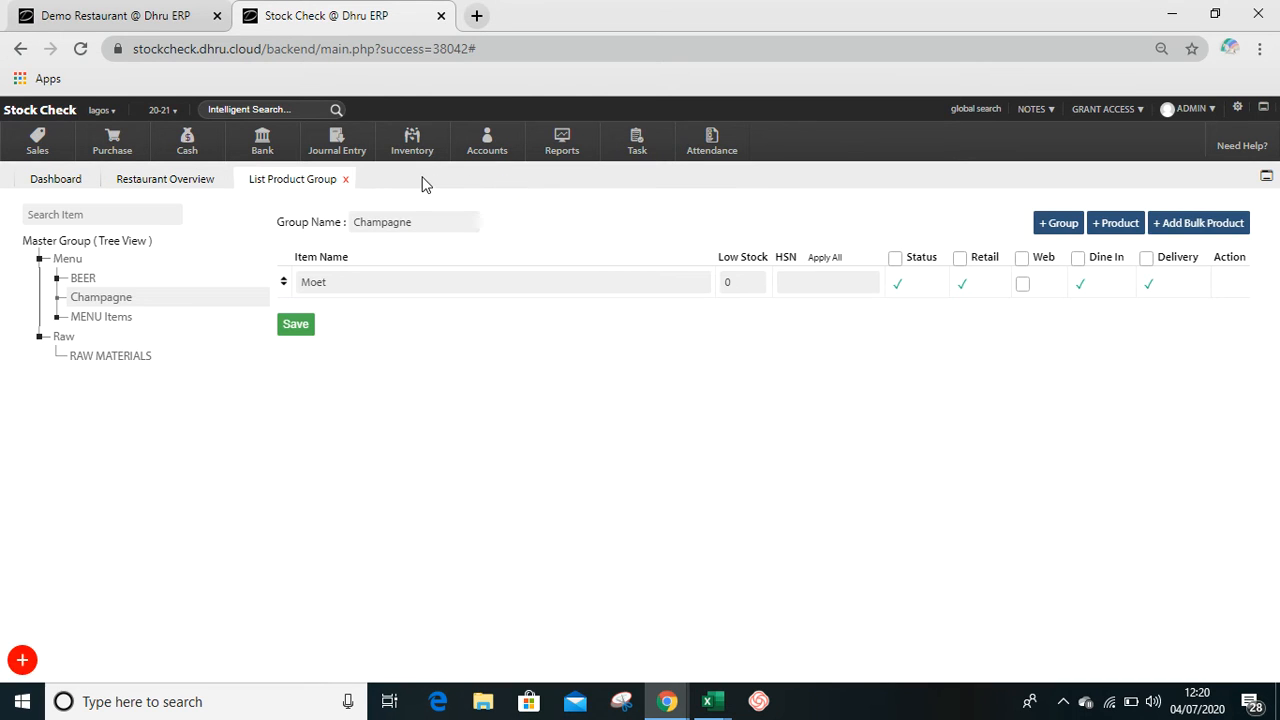
# - Open the BEER group's bulk price update and set Heineken's price to 600
pyautogui.moveTo(150, 273)
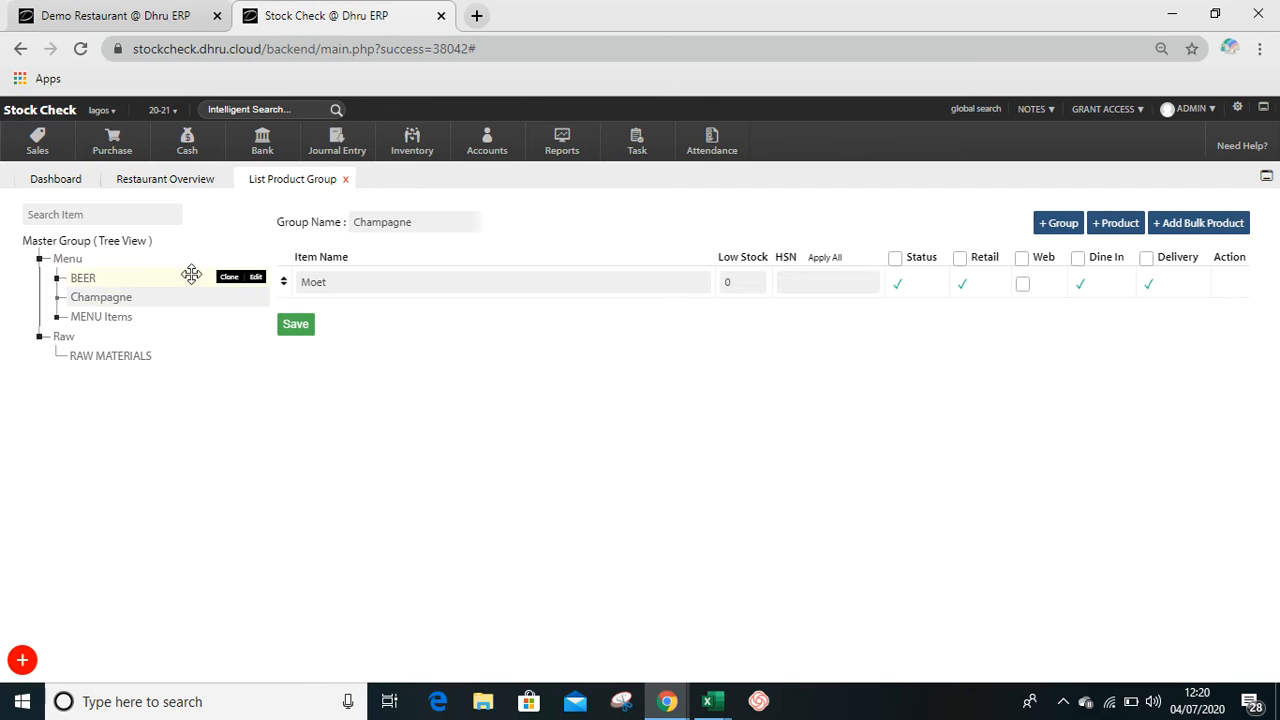
pyautogui.click(256, 277)
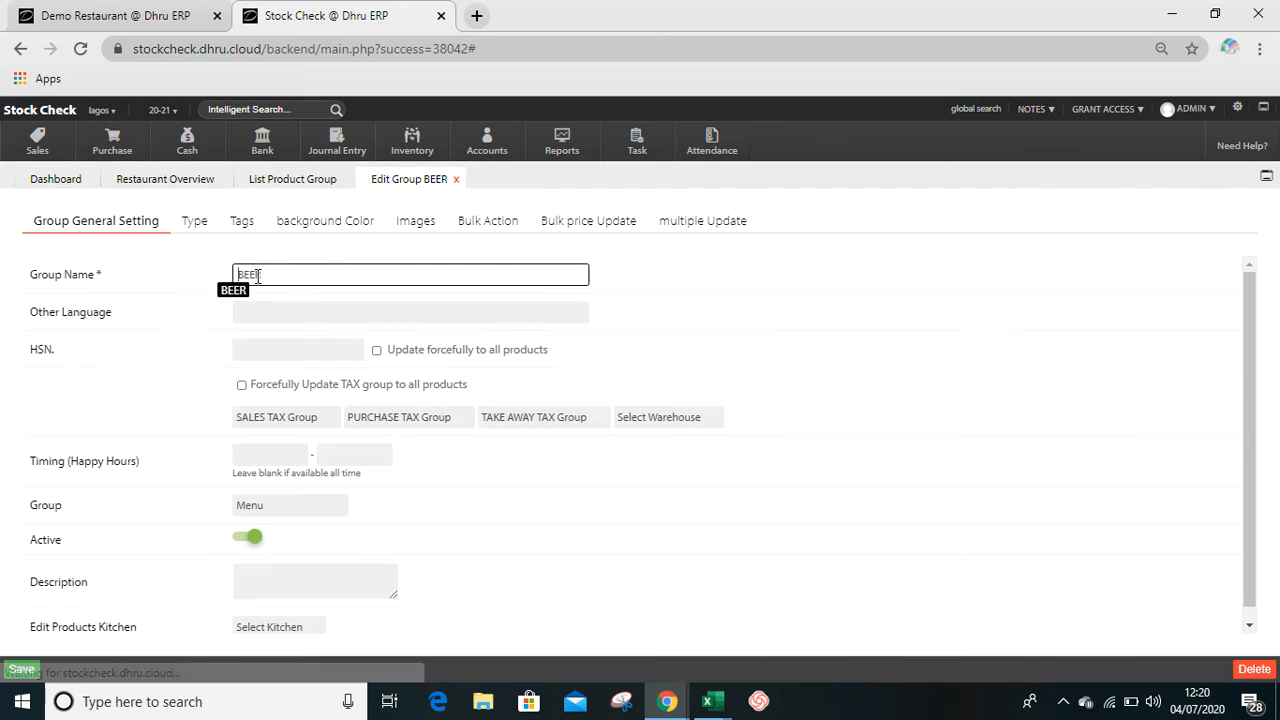
pyautogui.click(570, 222)
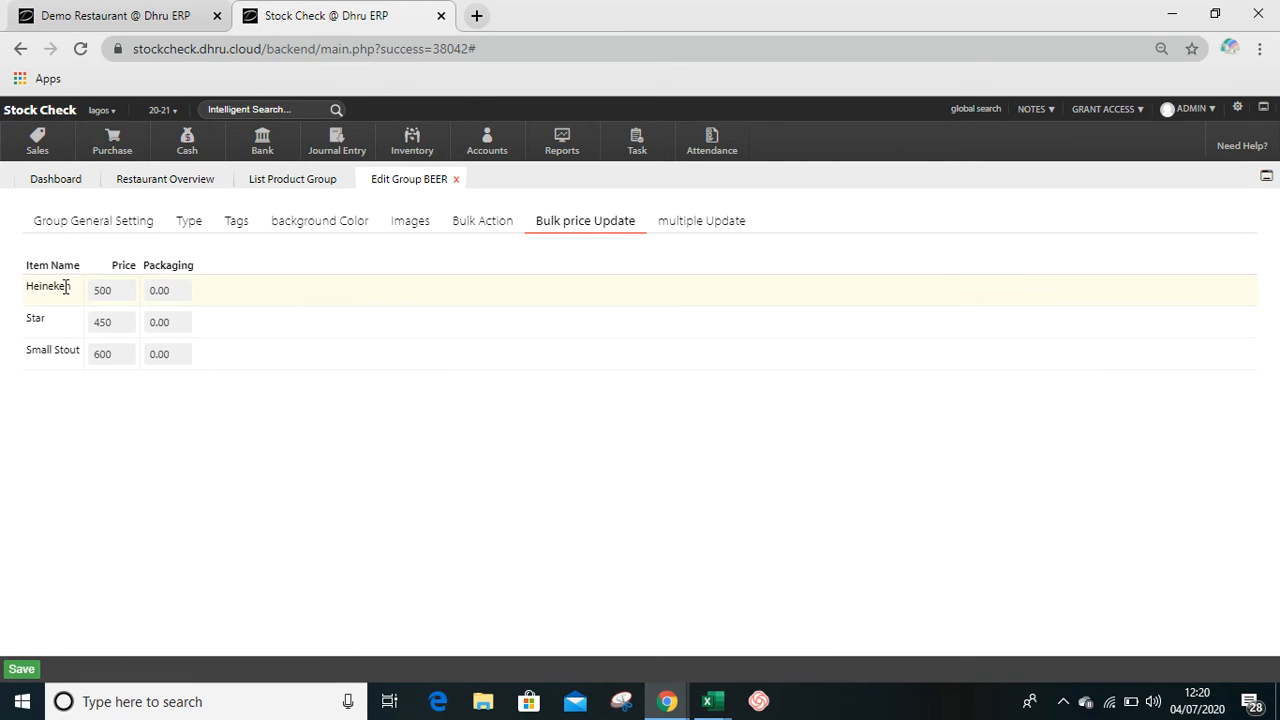
pyautogui.click(123, 289)
pyautogui.press('BackSpace')
pyautogui.press('BackSpace')
pyautogui.press('BackSpace')
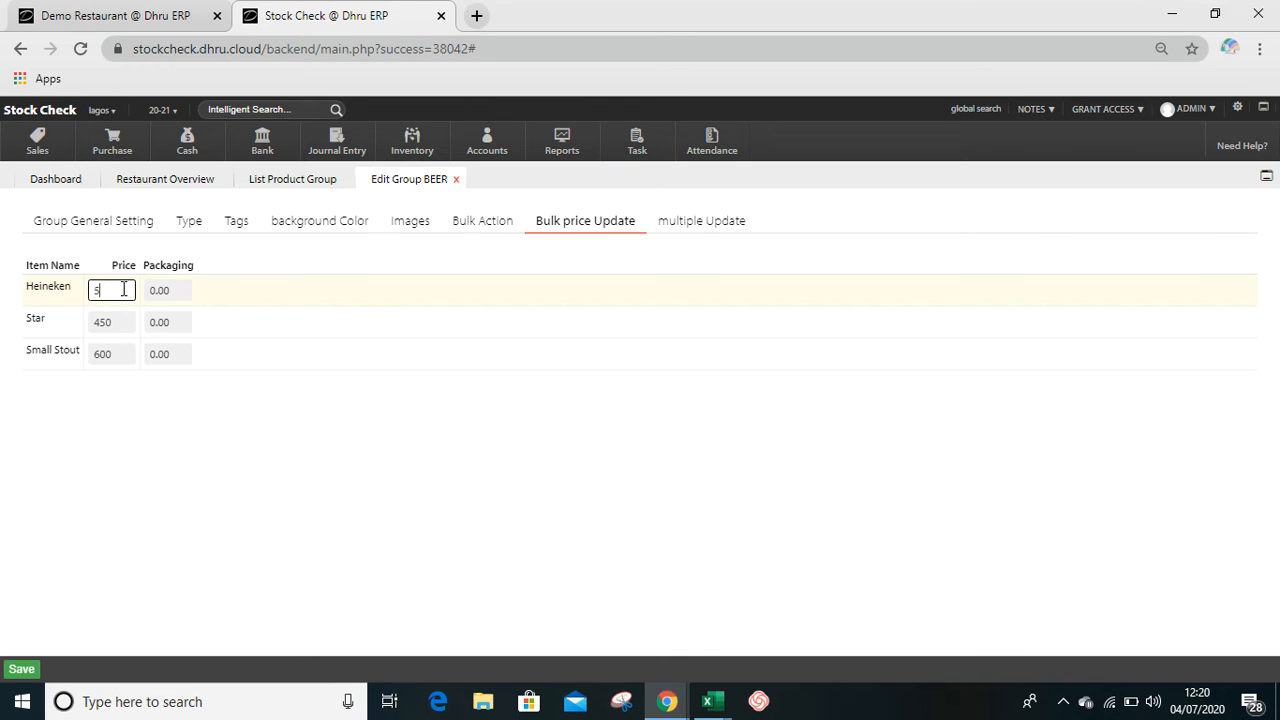
pyautogui.write('600')
# - Set Small Stout's price to 500, save the bulk price update and close the group editor
pyautogui.click(101, 353)
pyautogui.press('BackSpace')
pyautogui.press('BackSpace')
pyautogui.press('BackSpace')
pyautogui.write('500')
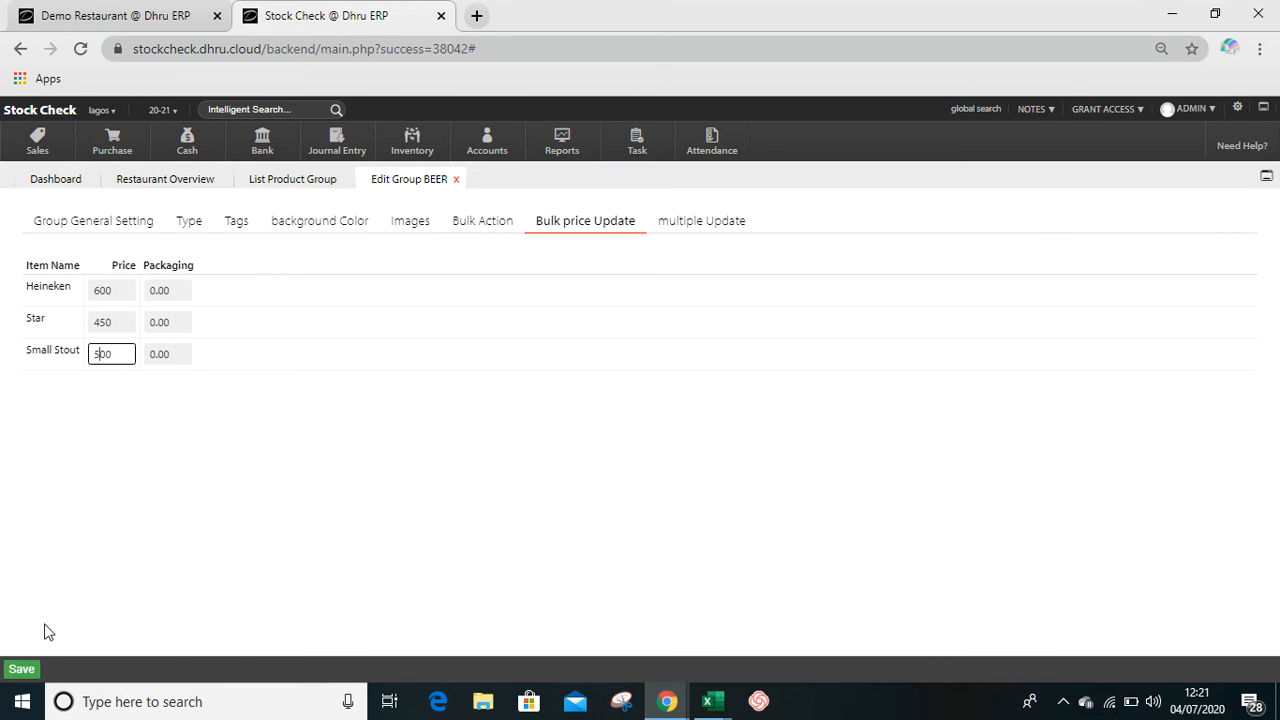
pyautogui.click(22, 670)
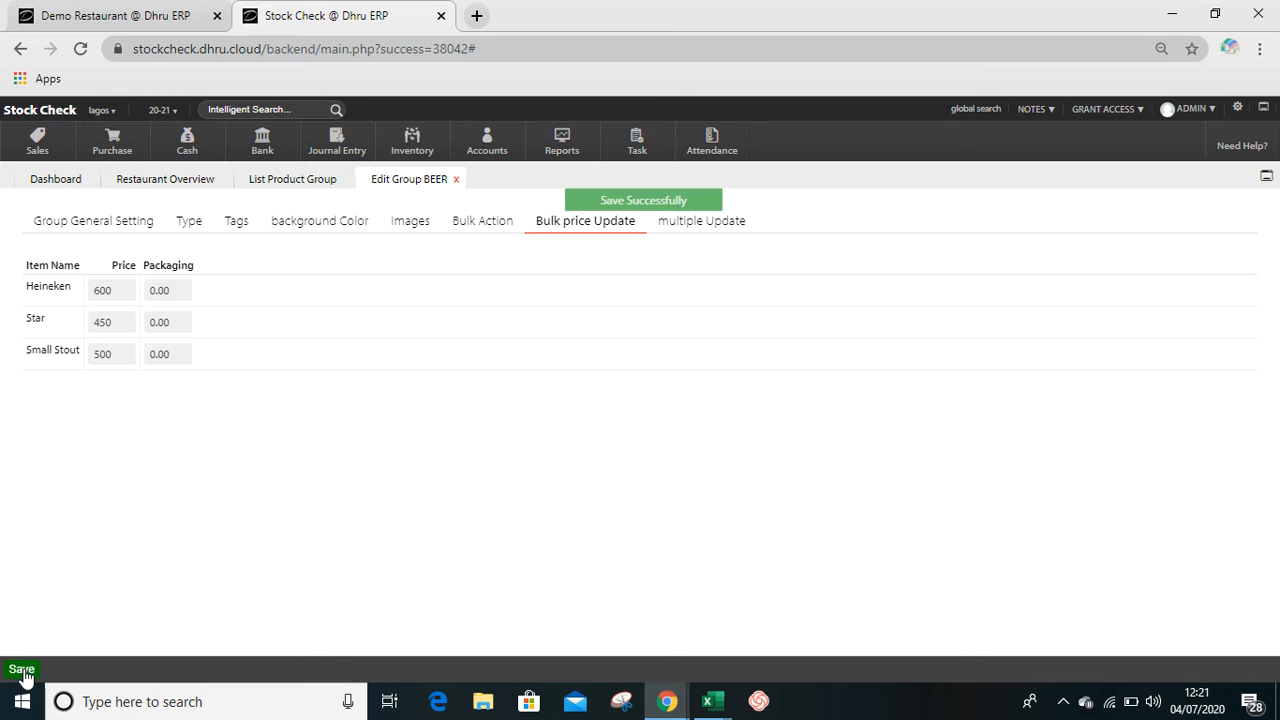
pyautogui.click(456, 181)
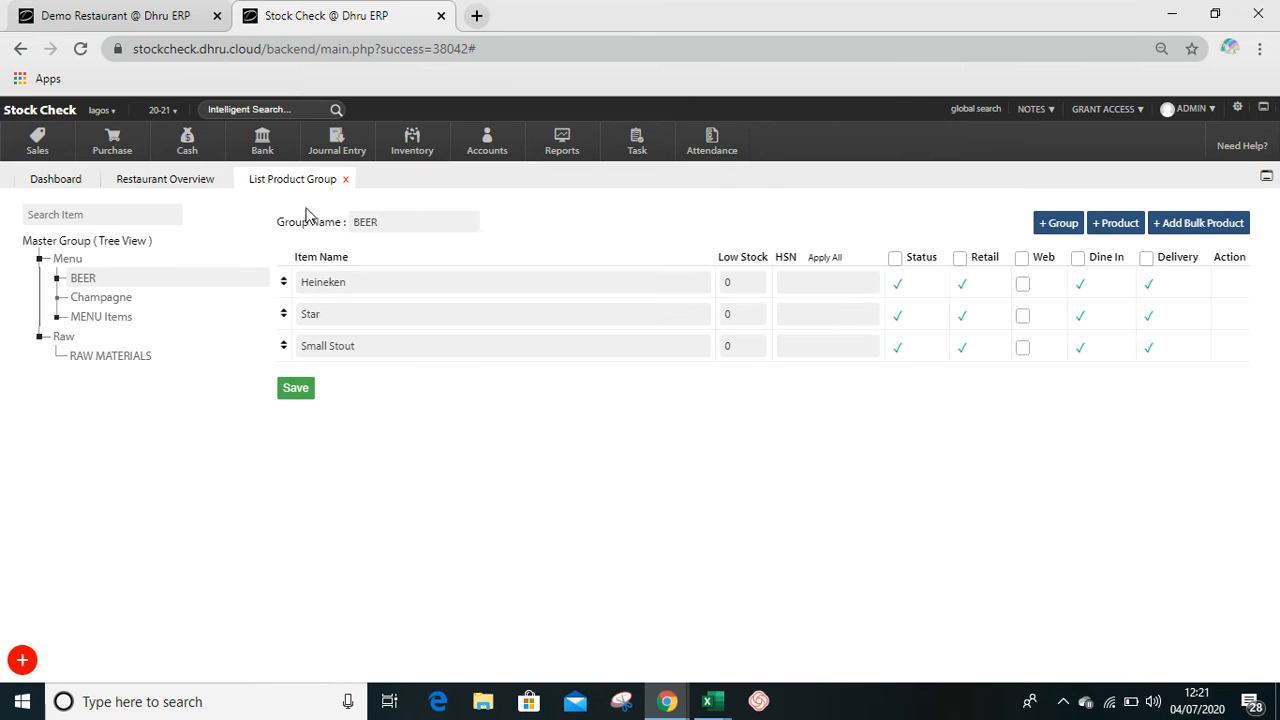
# - Delete the product Small Stout from the BEER group and reload the group's item list
pyautogui.moveTo(148, 314)
pyautogui.moveTo(1229, 349)
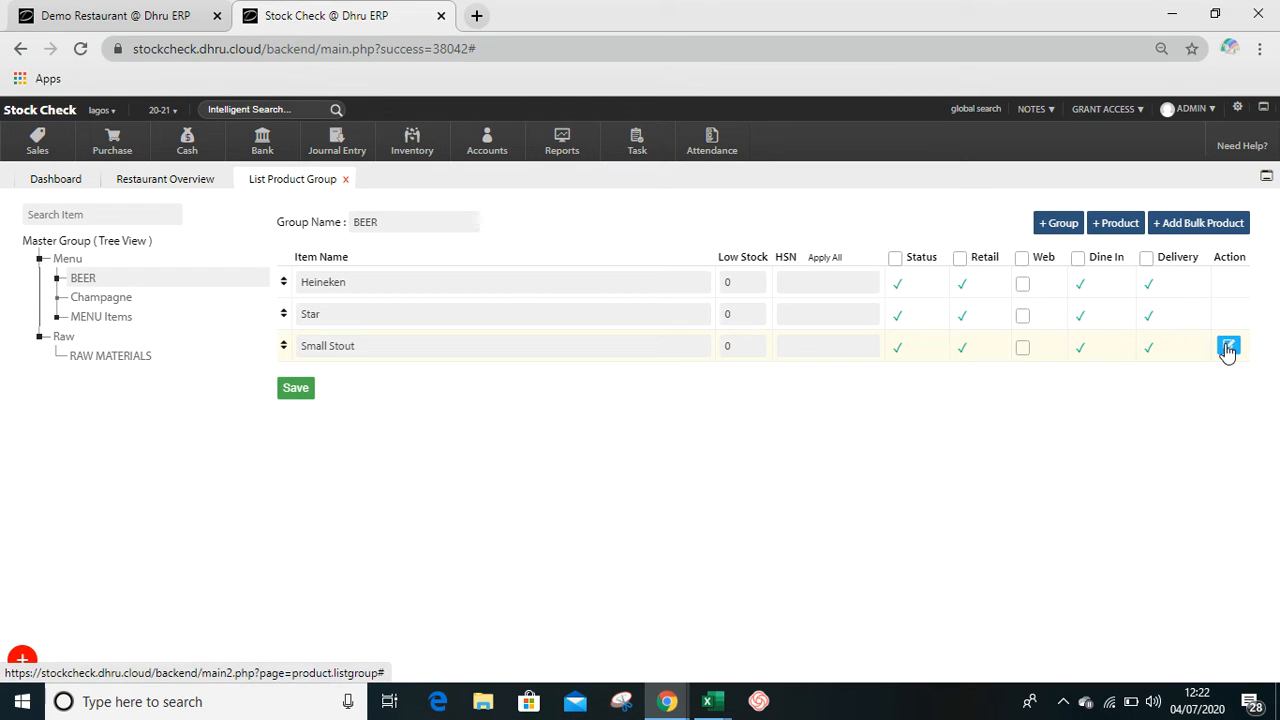
pyautogui.click(1228, 348)
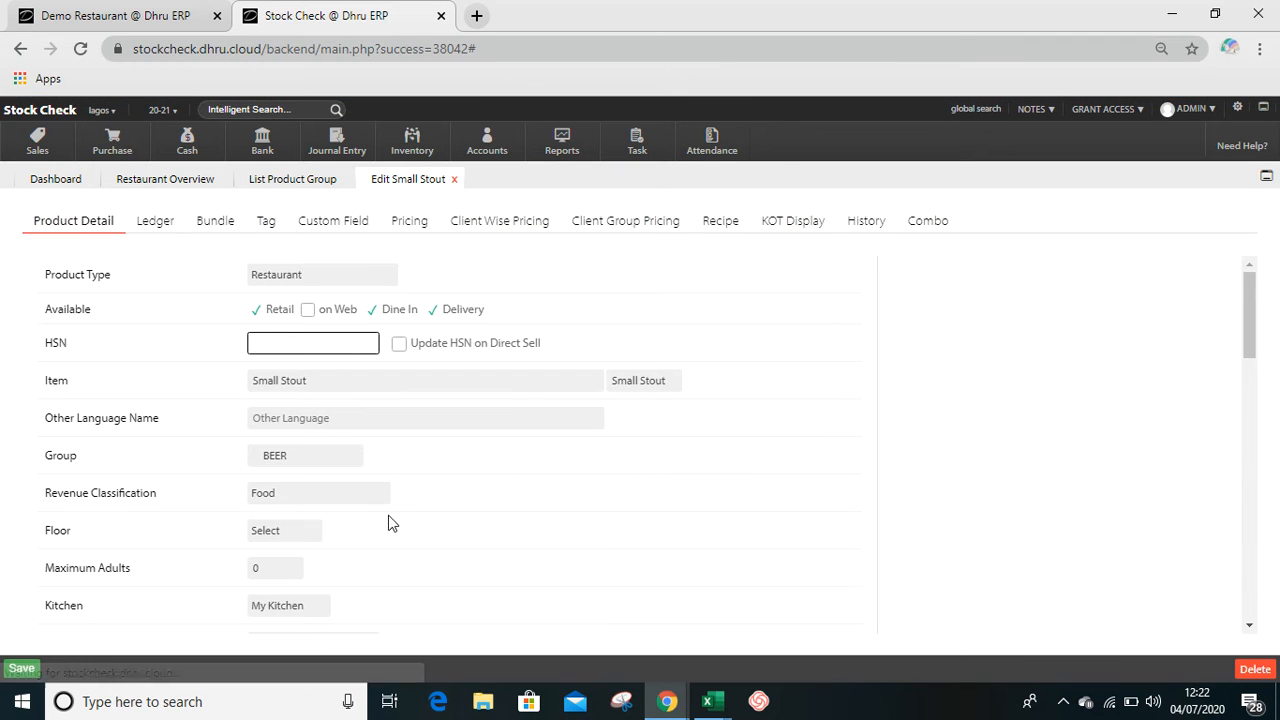
pyautogui.click(1254, 670)
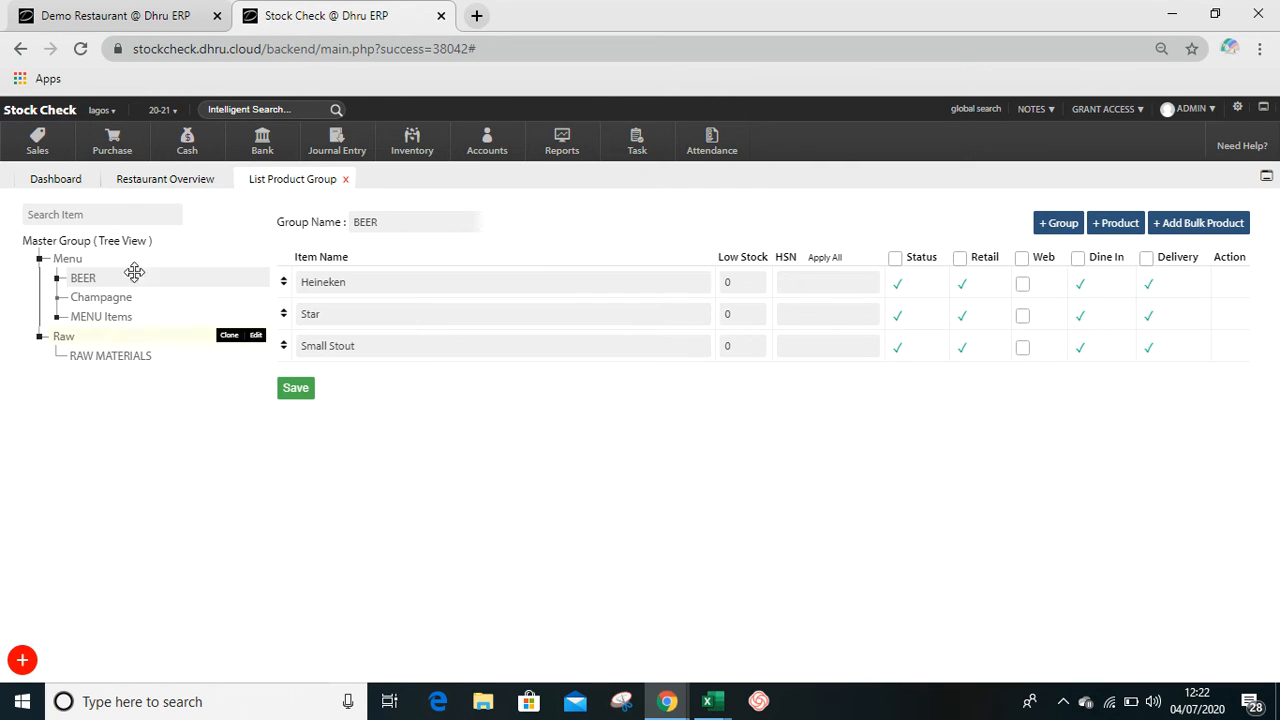
pyautogui.click(100, 276)
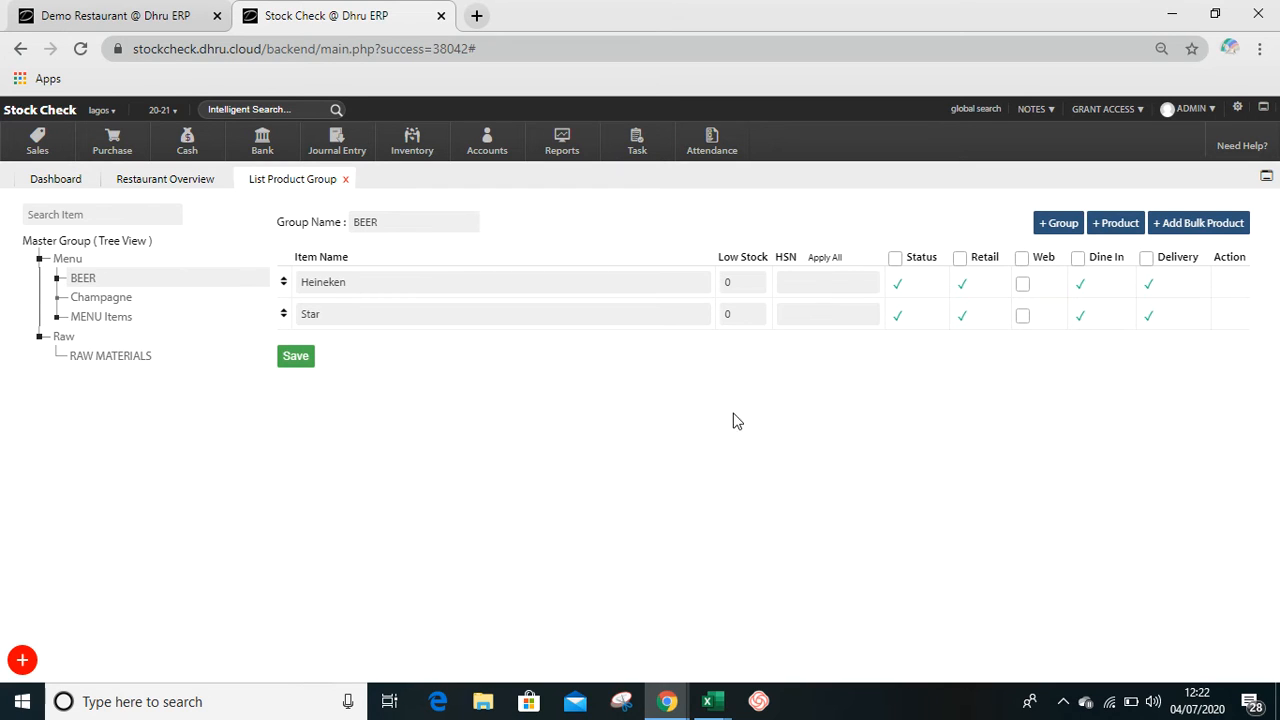
# - Set the quantity unit of the BEER product Star to kg, save it and reload its product details
pyautogui.moveTo(1207, 336)
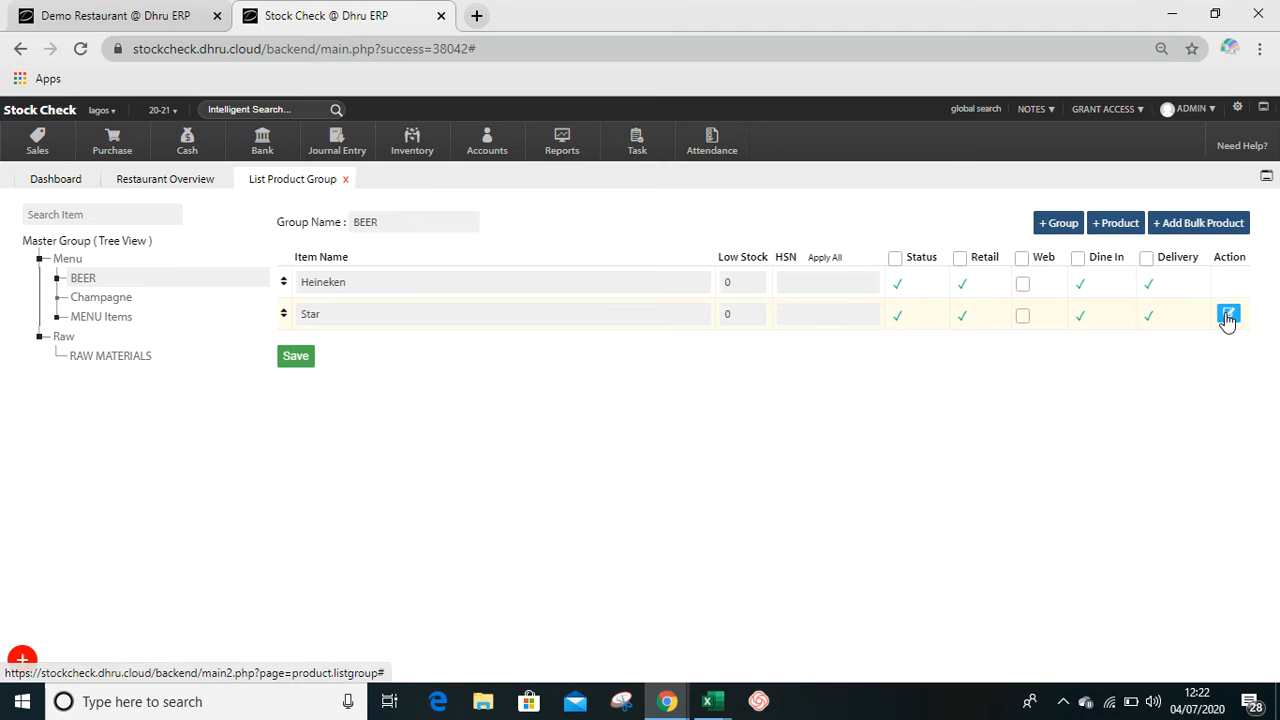
pyautogui.click(1225, 316)
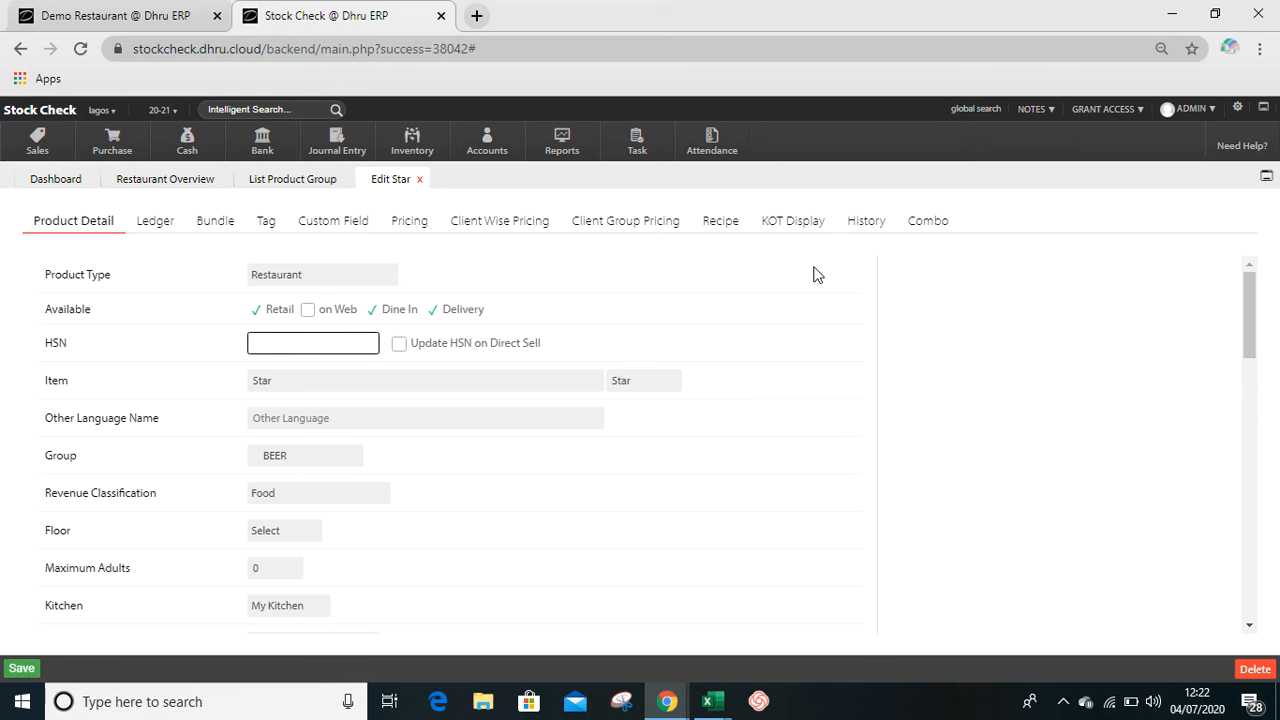
pyautogui.click(964, 423)
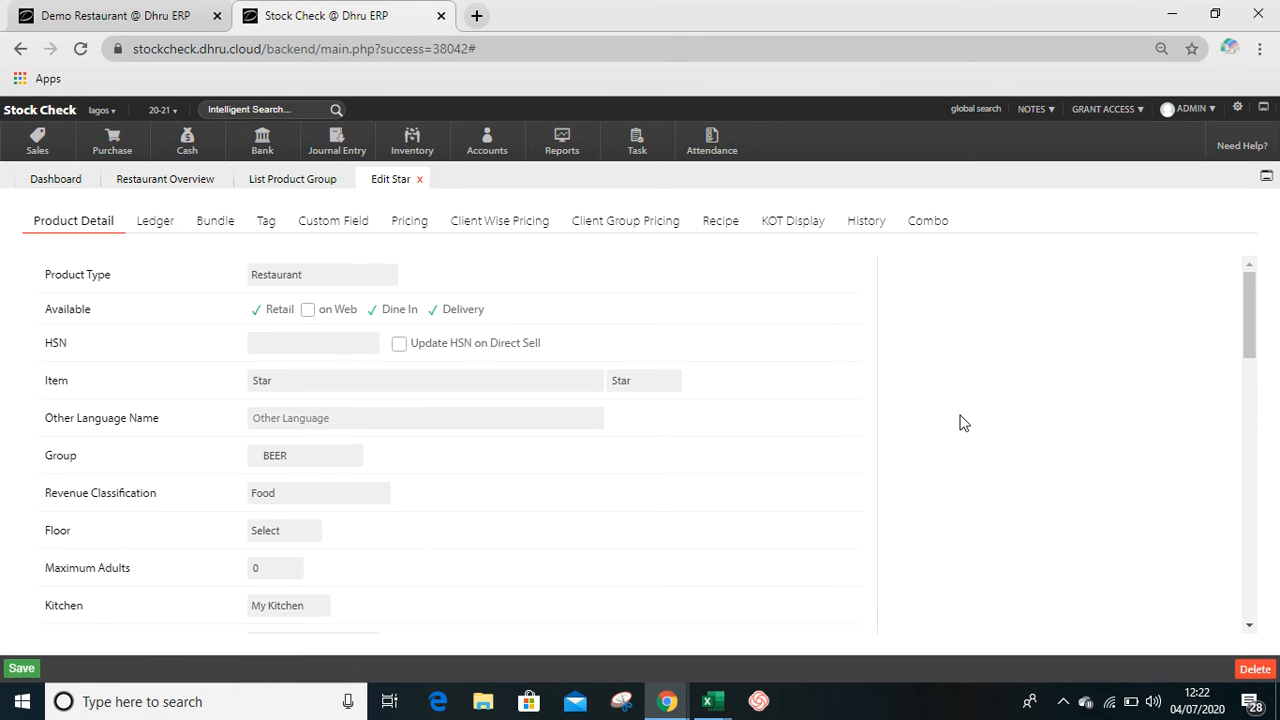
pyautogui.scroll(-2, 964, 423)
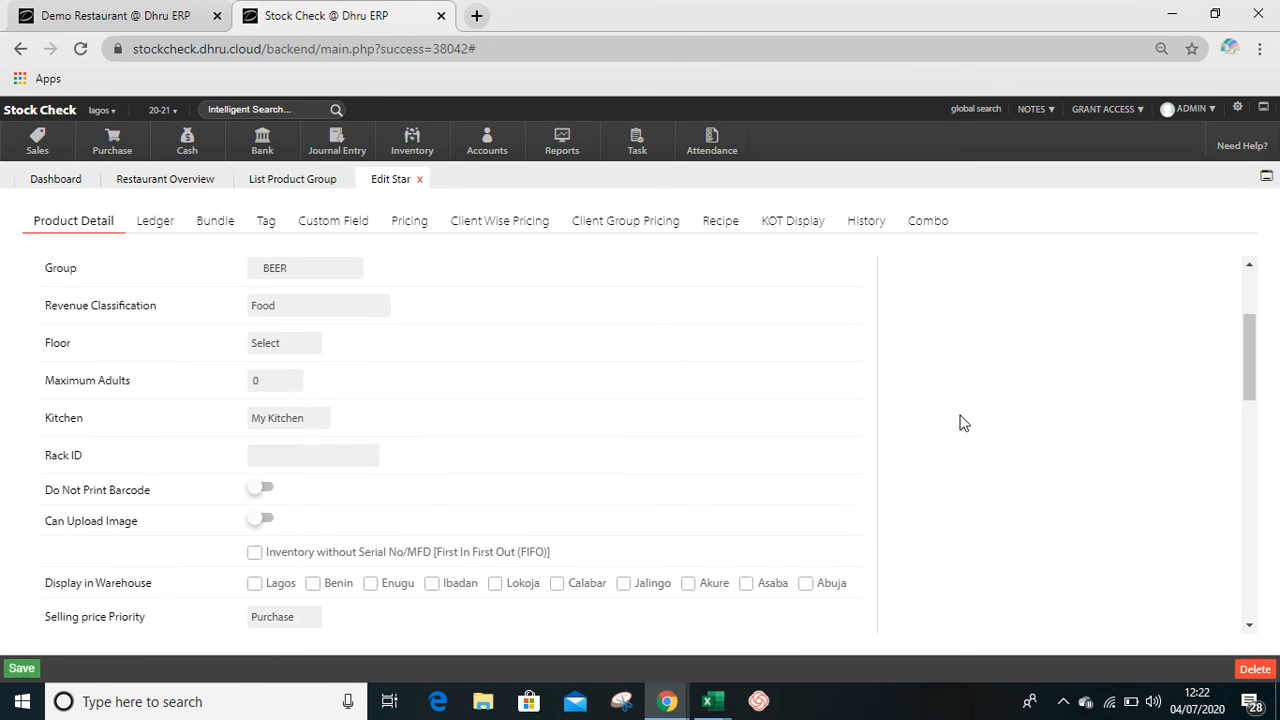
pyautogui.scroll(-3, 964, 423)
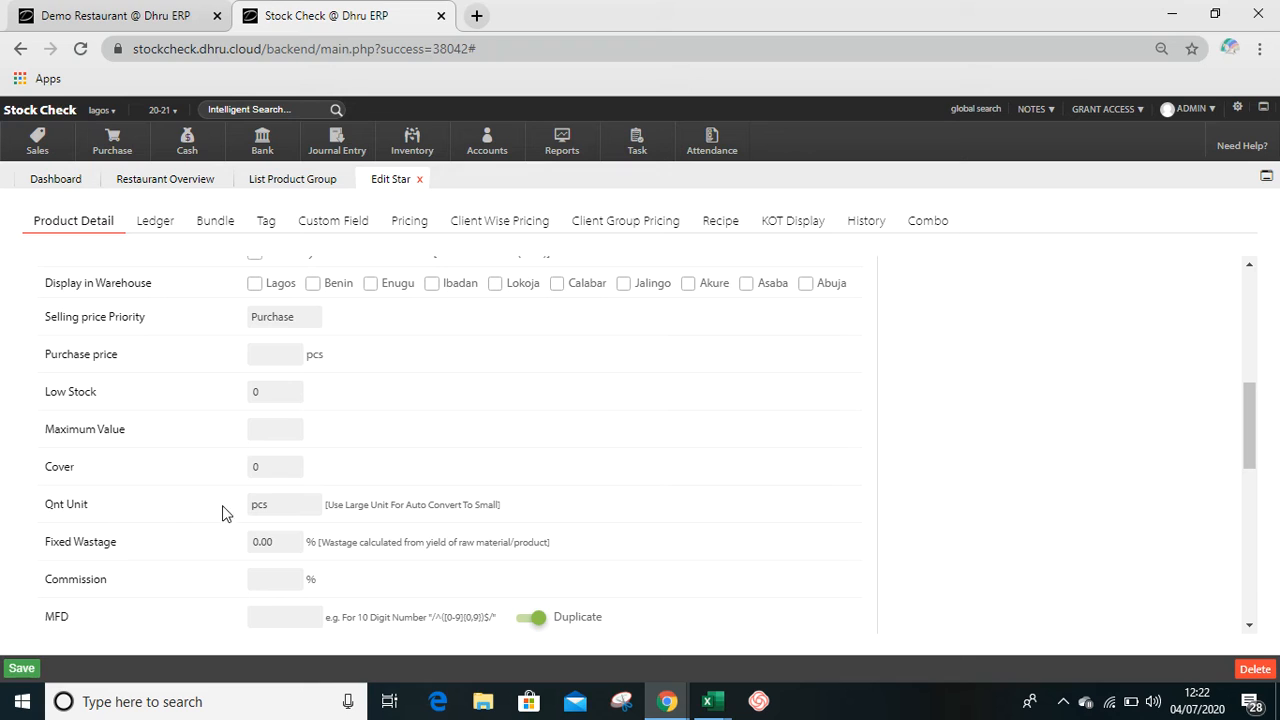
pyautogui.click(284, 508)
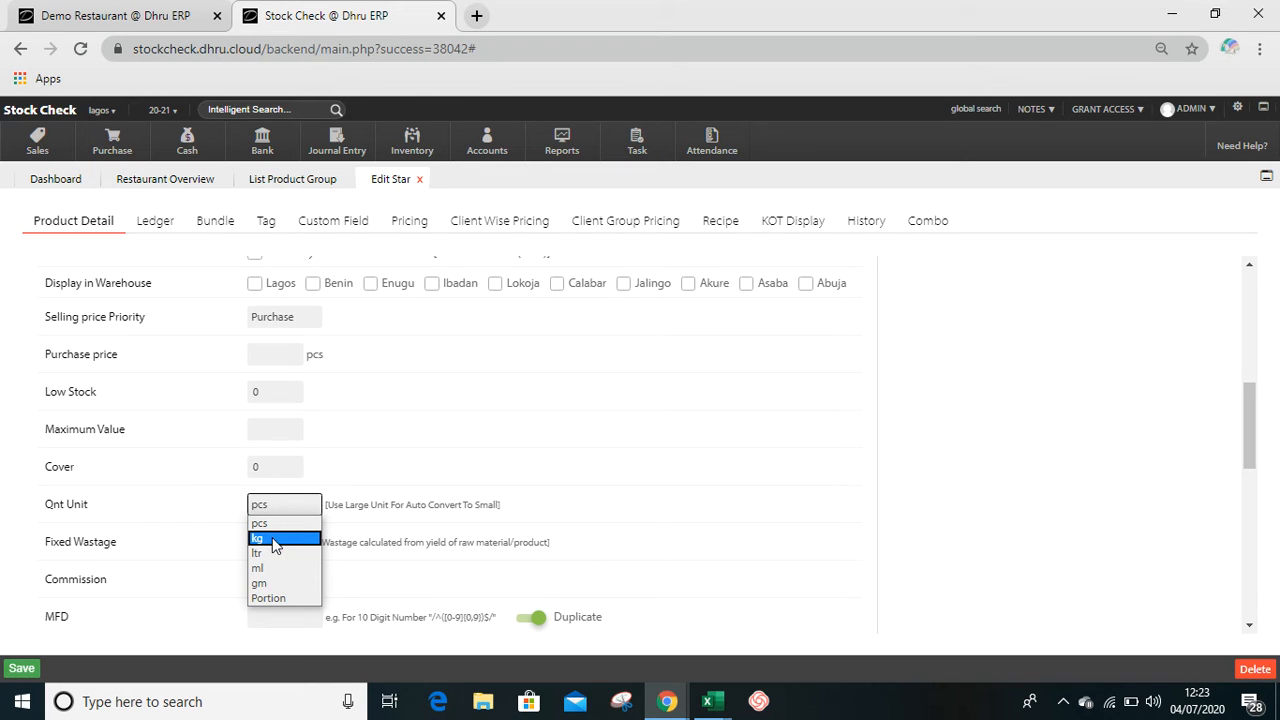
pyautogui.click(273, 541)
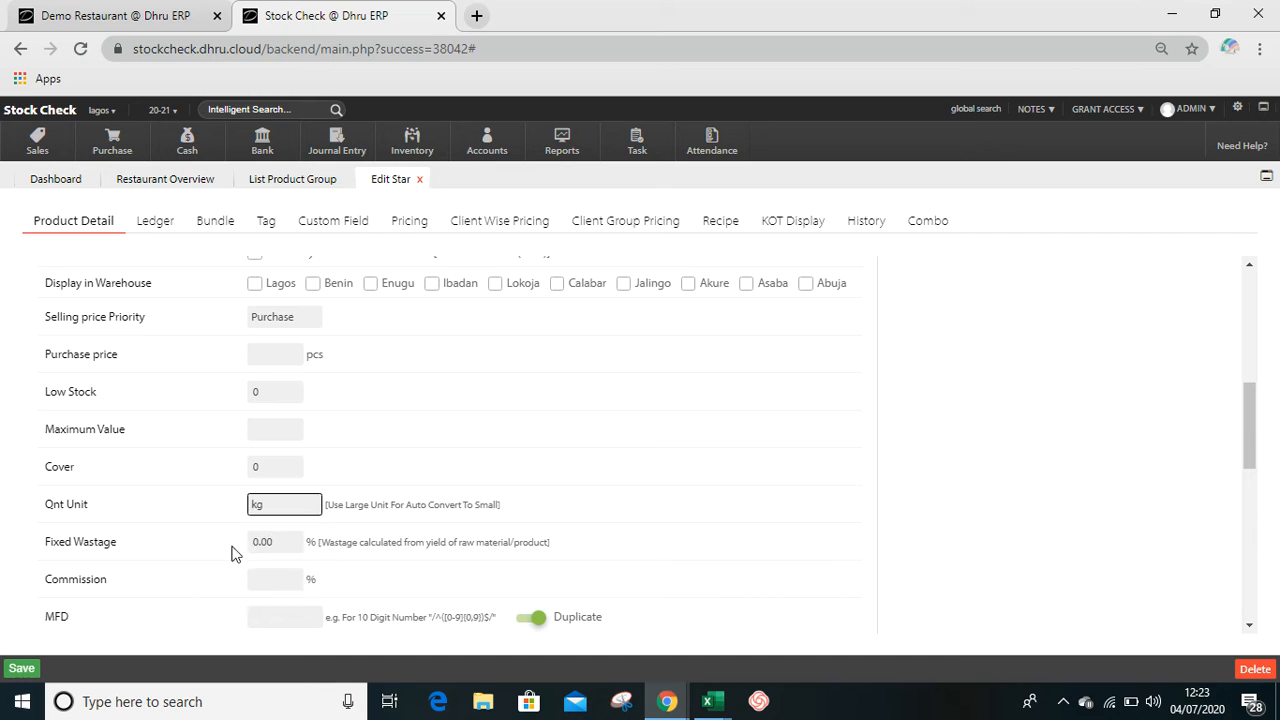
pyautogui.click(22, 670)
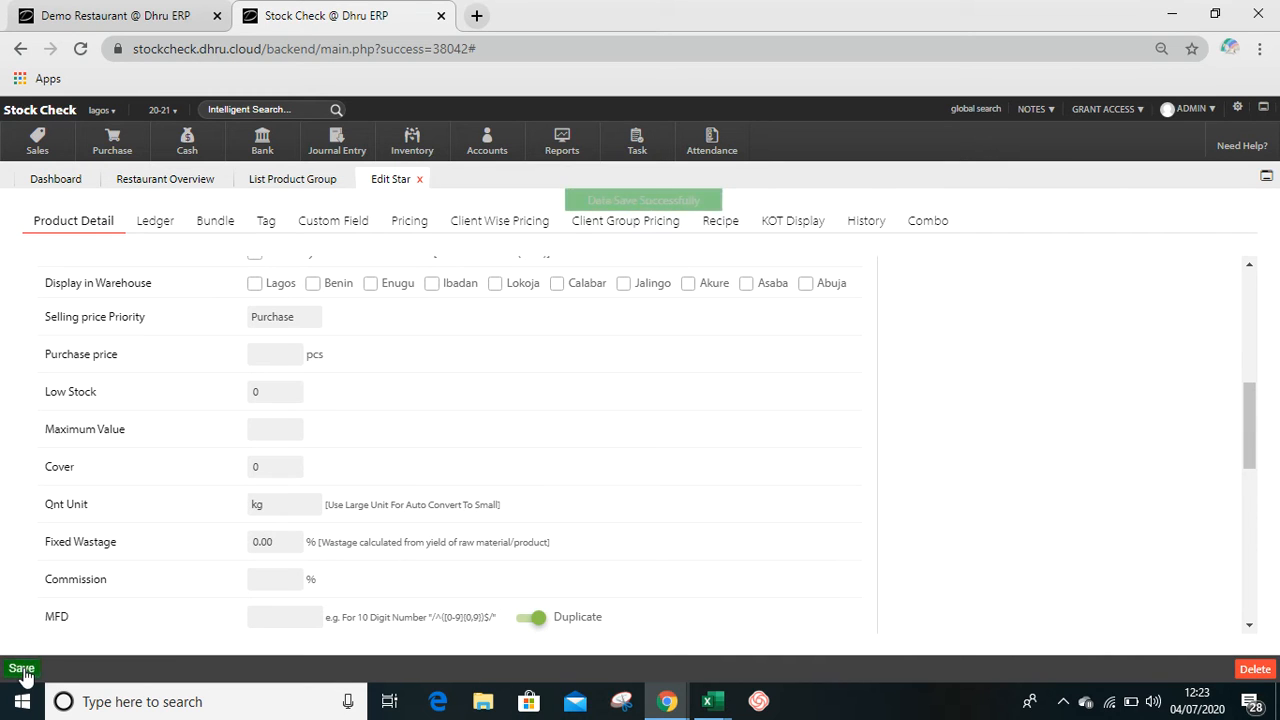
pyautogui.click(65, 222)
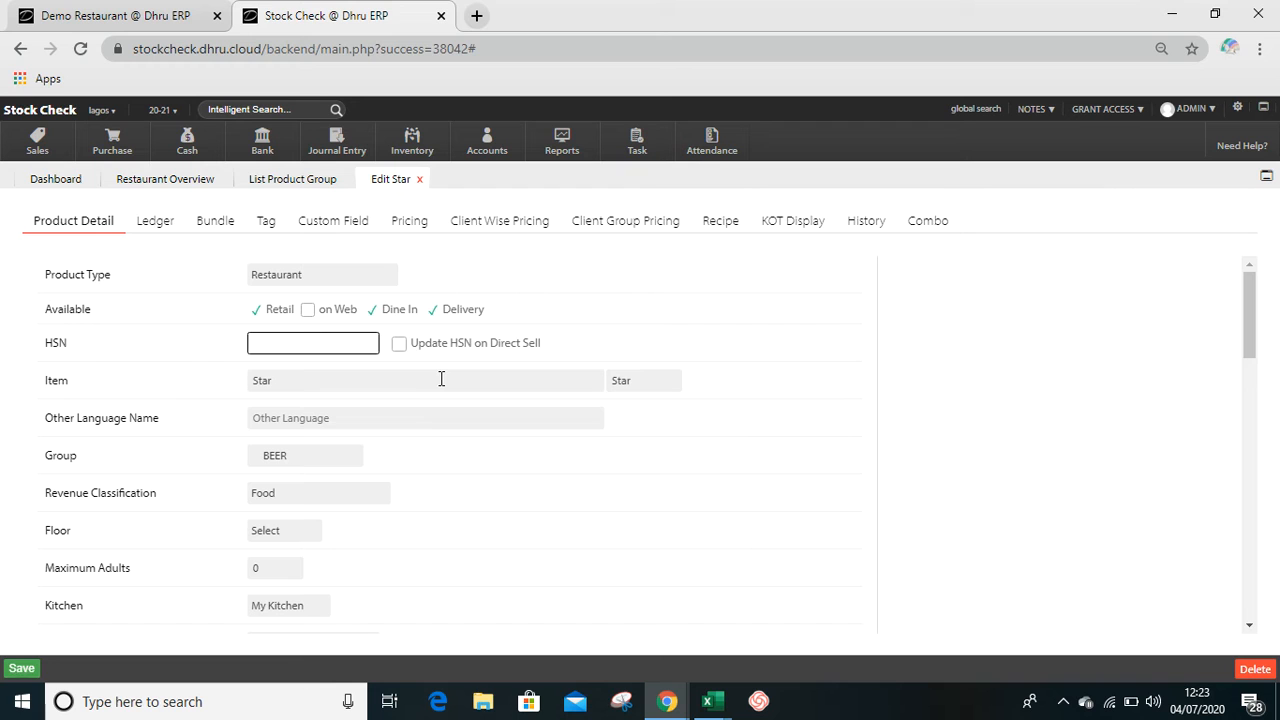
# - Set Star's quantity unit back to pcs, save the product and reload its details
pyautogui.click(760, 518)
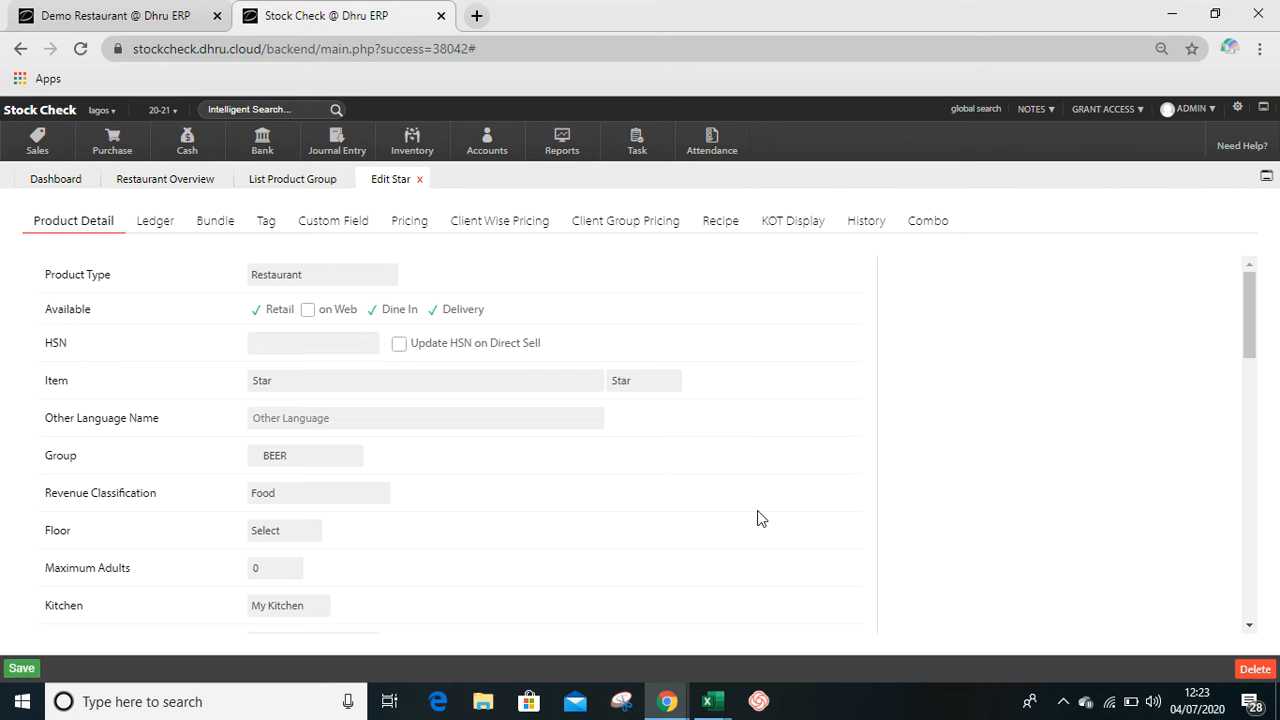
pyautogui.scroll(-4, 760, 518)
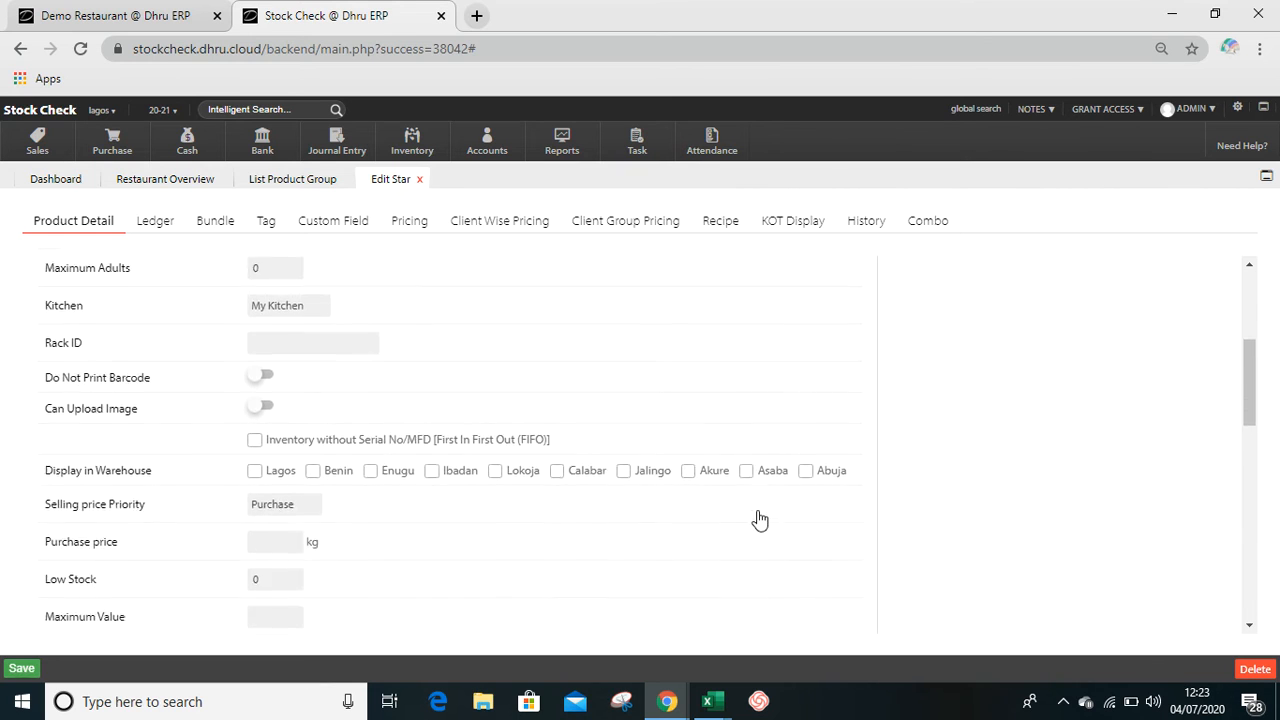
pyautogui.scroll(-1, 760, 518)
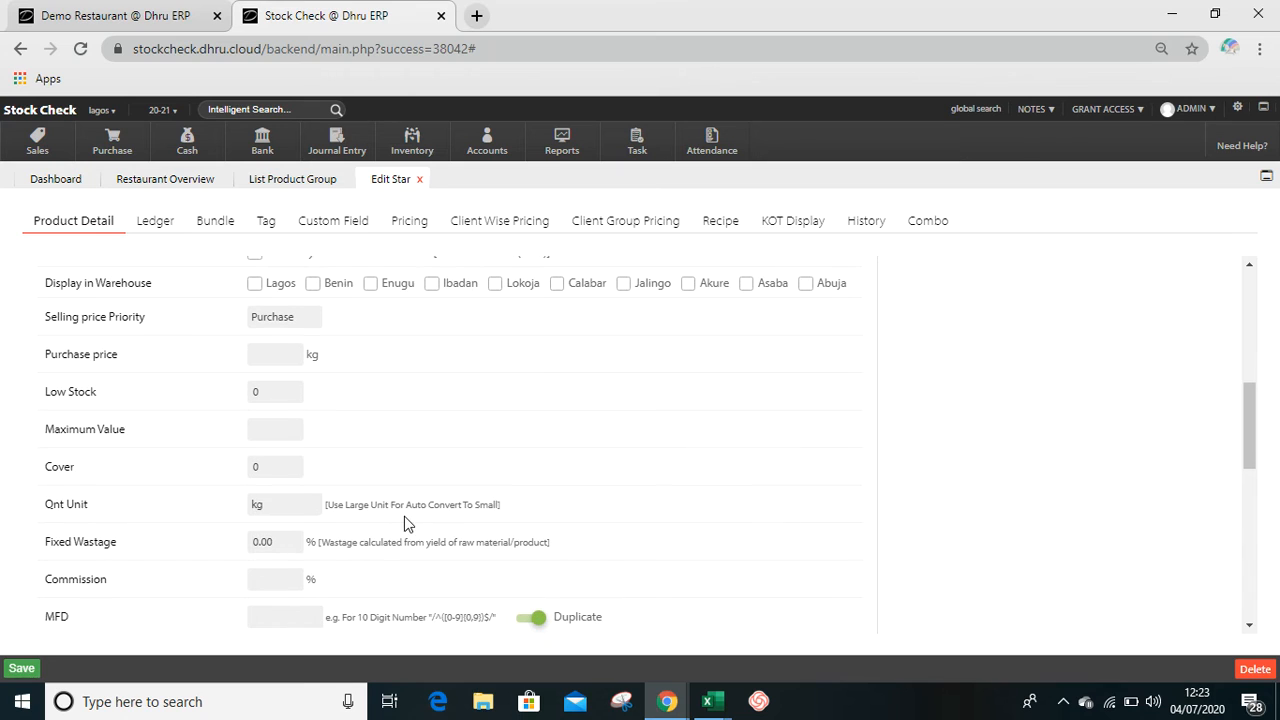
pyautogui.click(262, 511)
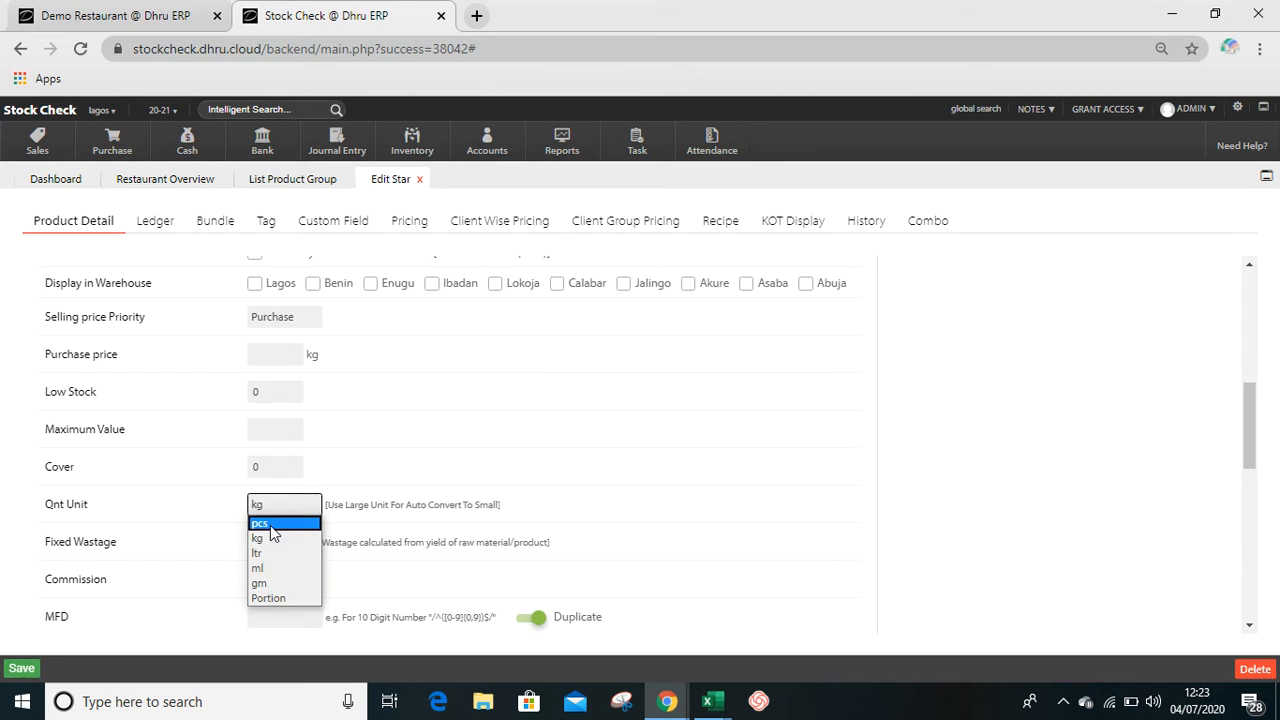
pyautogui.click(268, 526)
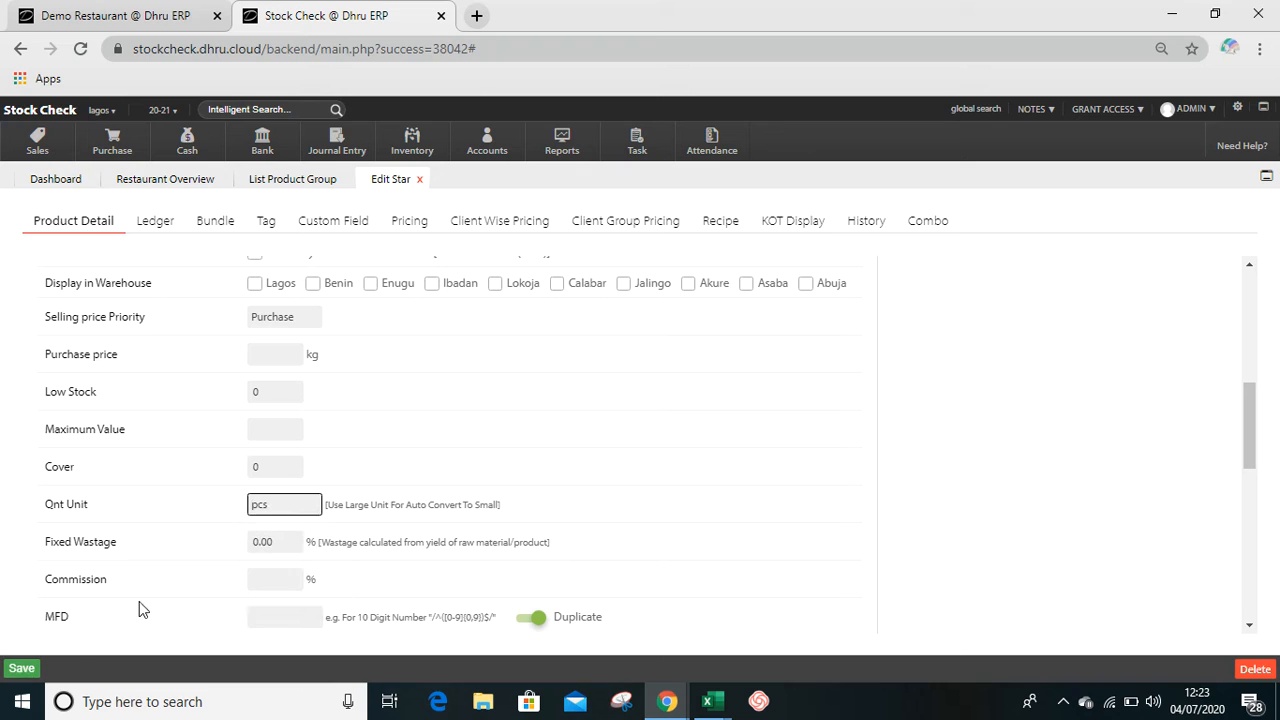
pyautogui.click(24, 672)
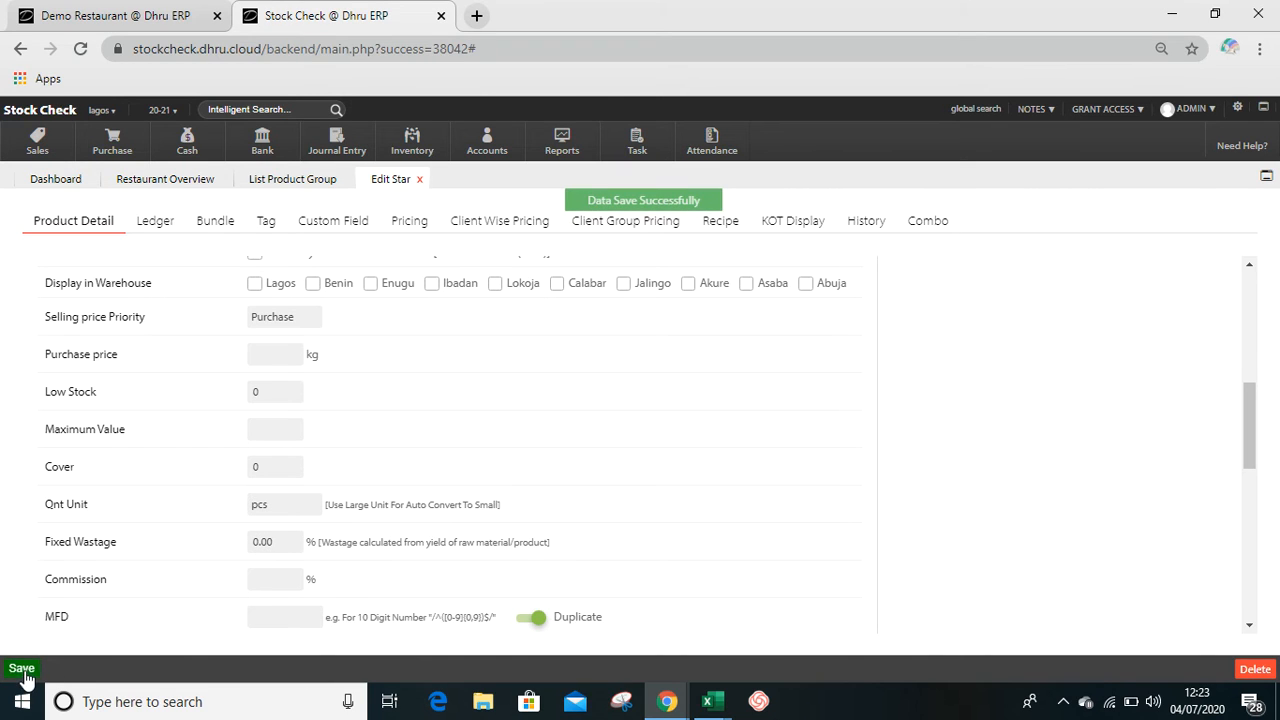
pyautogui.click(70, 228)
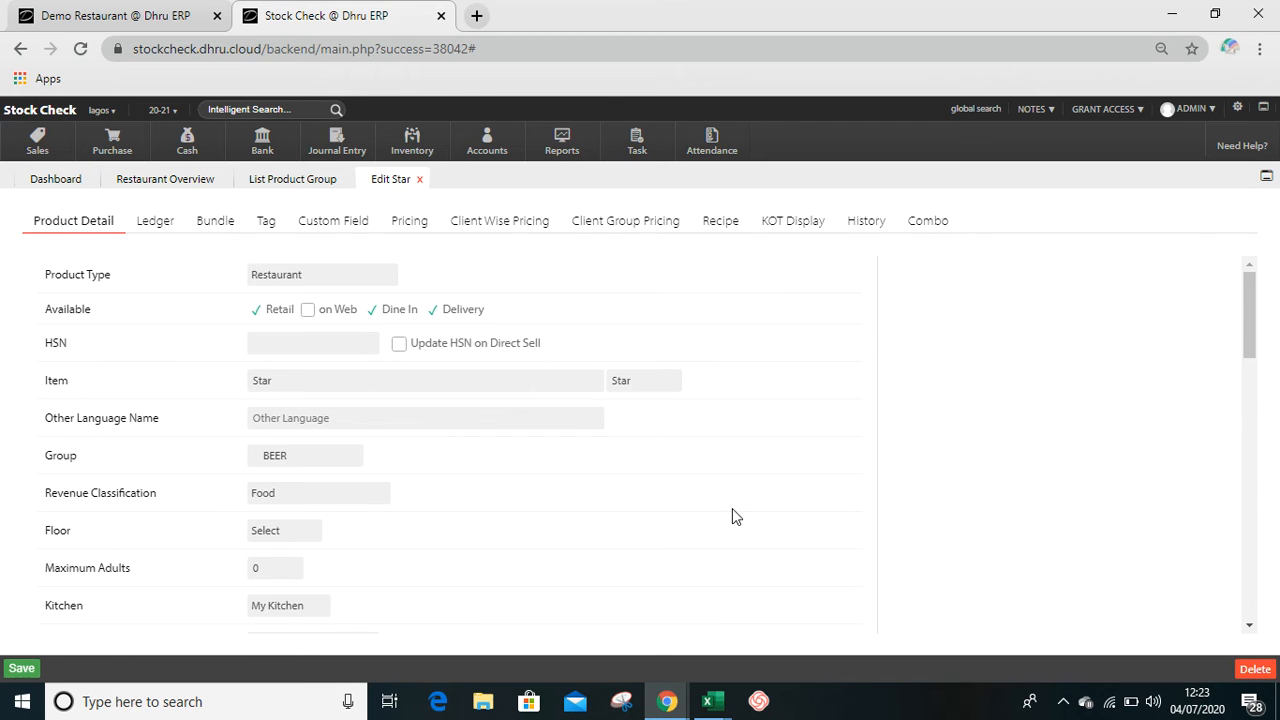
# - Choose Star - Big.jpg as the thumbnail image for the product Star
pyautogui.scroll(-7, 732, 512)
pyautogui.scroll(-5, 732, 512)
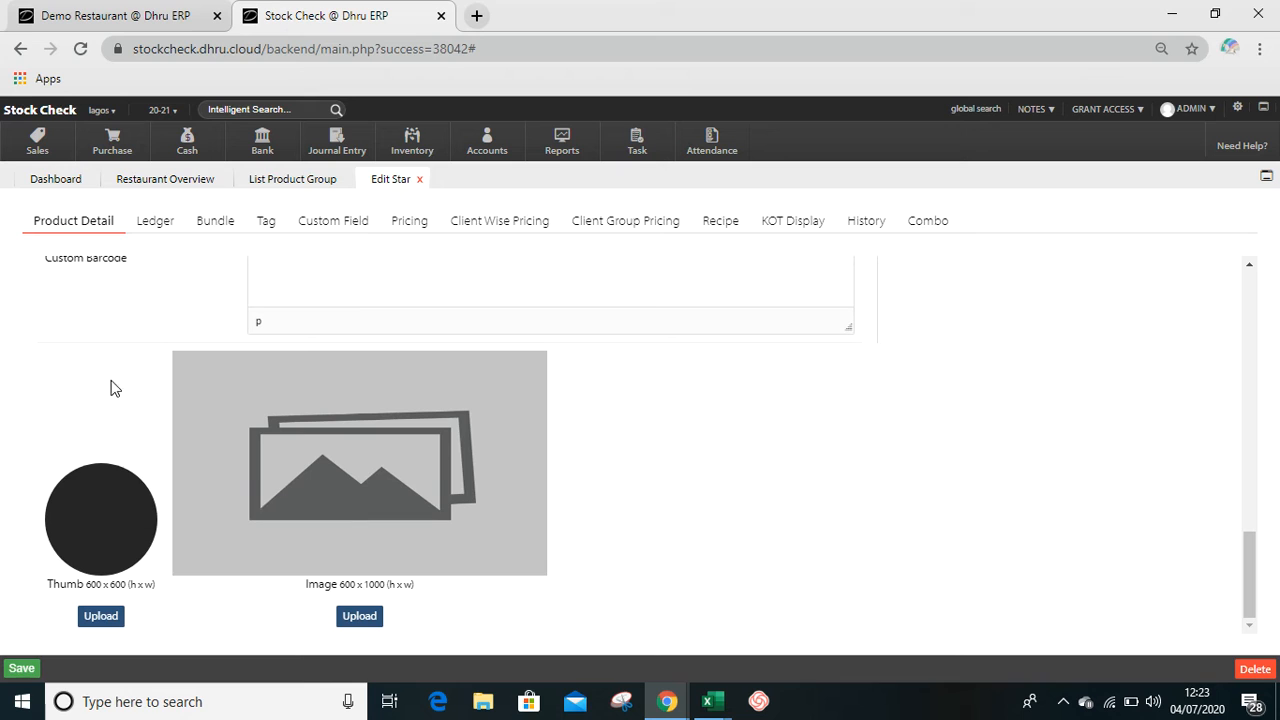
pyautogui.click(105, 519)
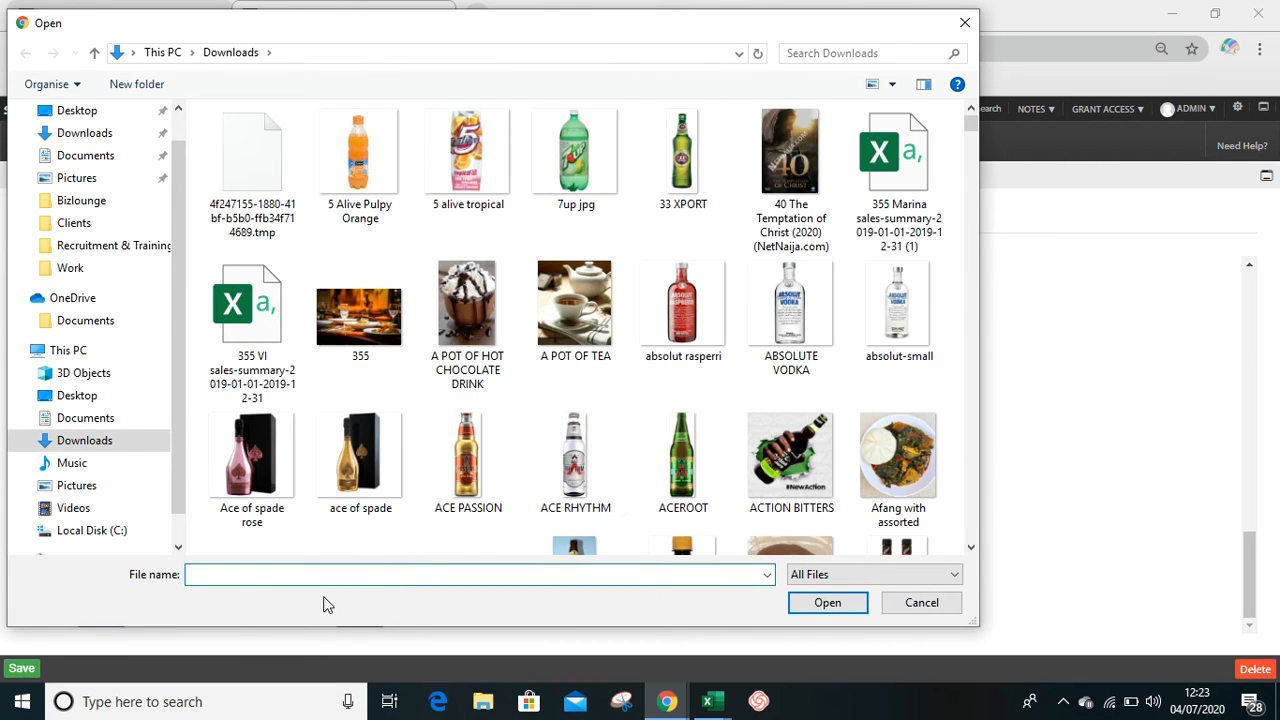
pyautogui.write('st')
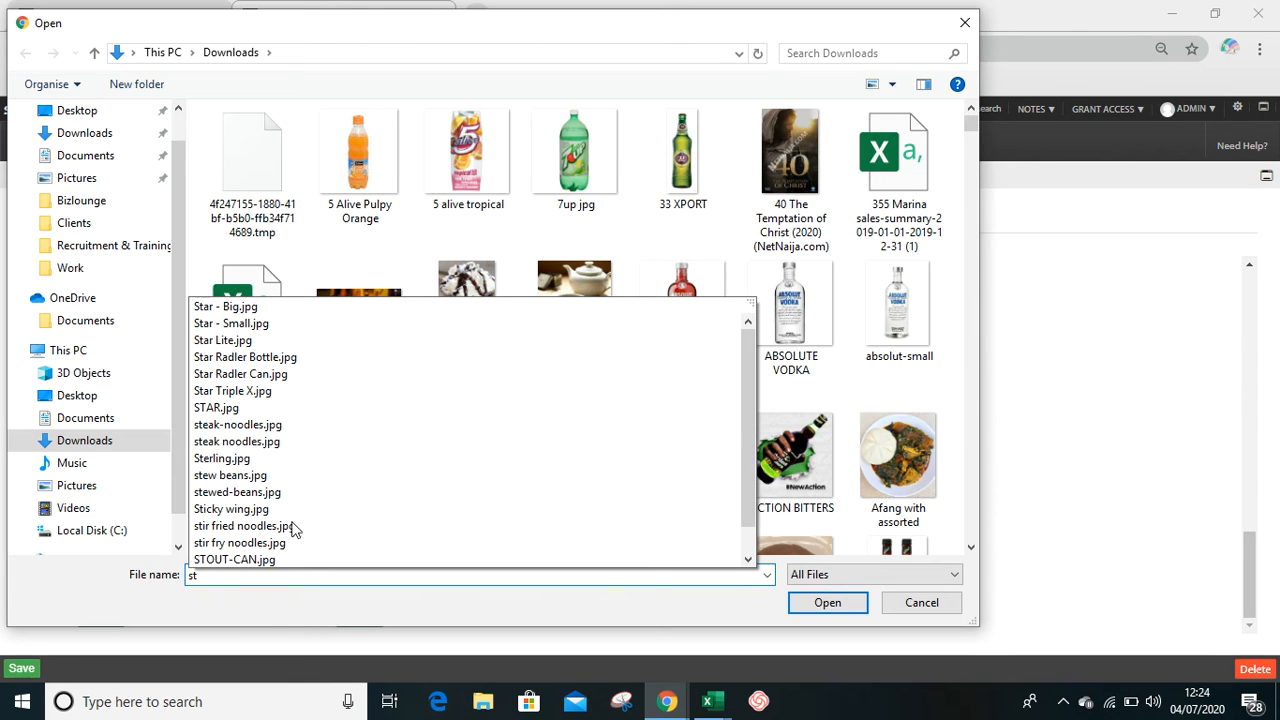
pyautogui.click(280, 313)
pyautogui.press('Return')
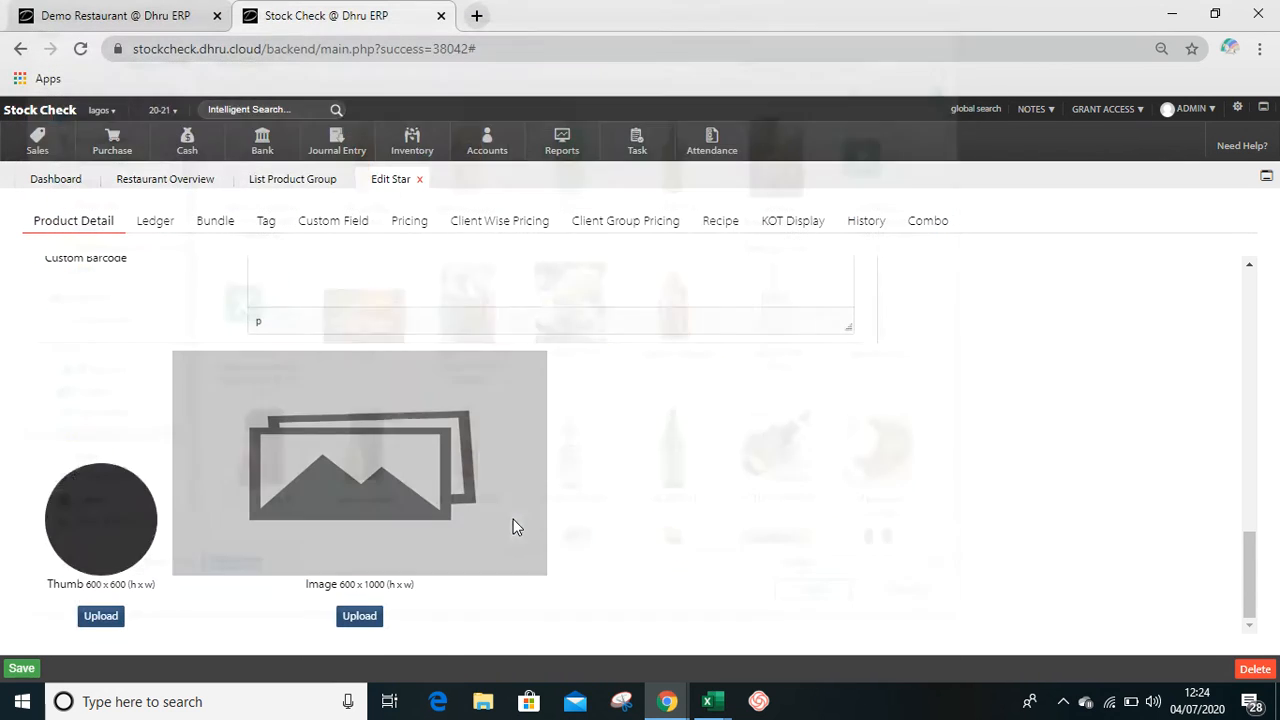
# - Replace Star's thumbnail with STAR.jpg from the Downloads folder, upload it and save the product
pyautogui.click(97, 540)
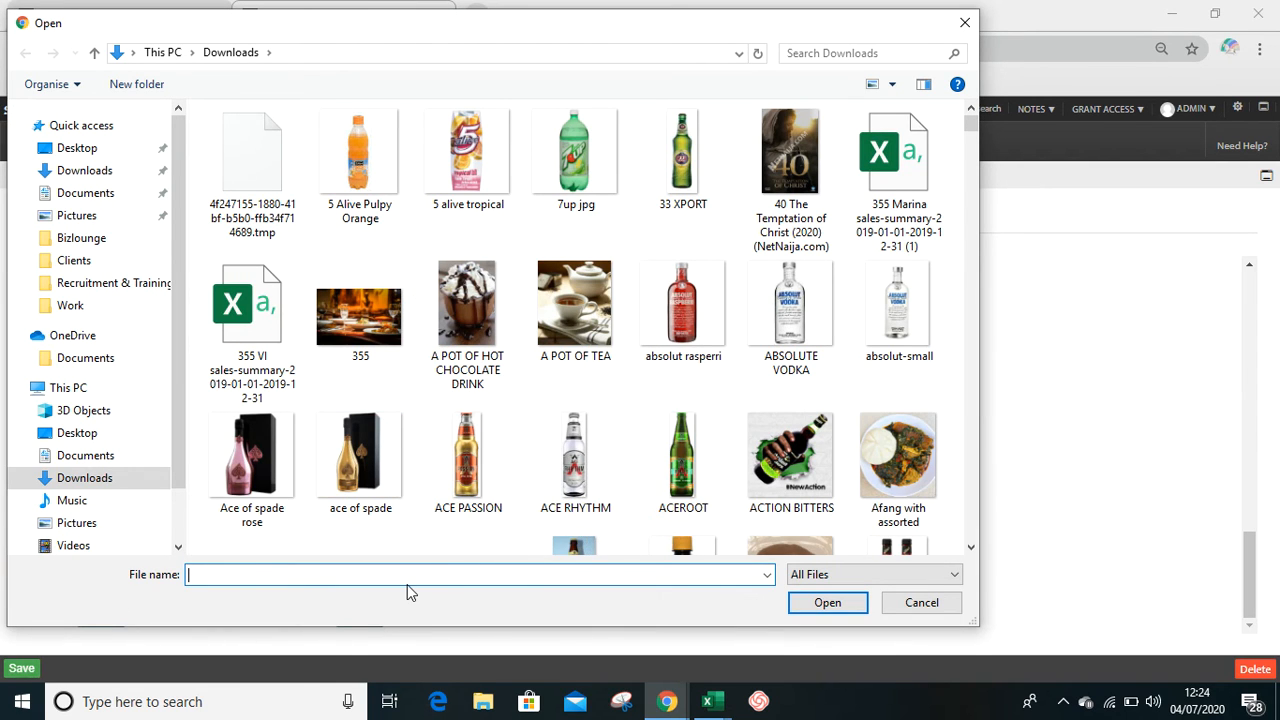
pyautogui.write('st')
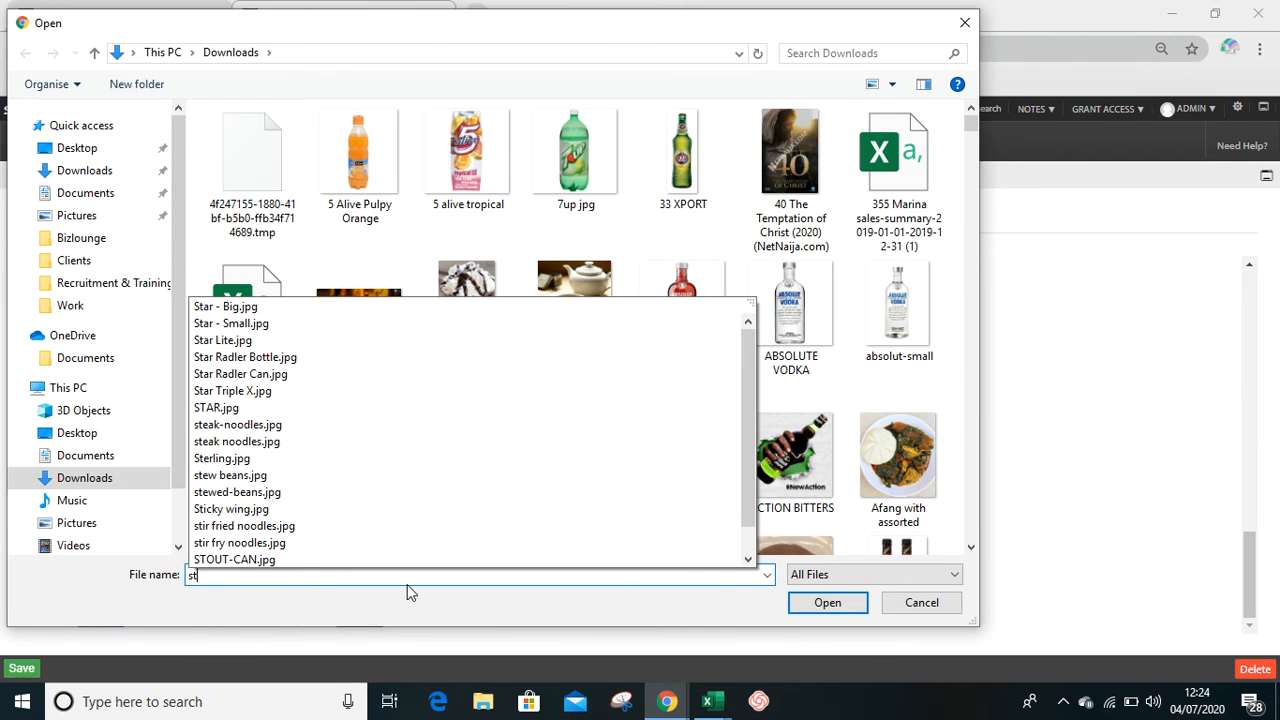
pyautogui.press('Down')
pyautogui.press('Down')
pyautogui.press('Down')
pyautogui.press('Down')
pyautogui.press('Down')
pyautogui.press('Down')
pyautogui.press('Down')
pyautogui.press('Down')
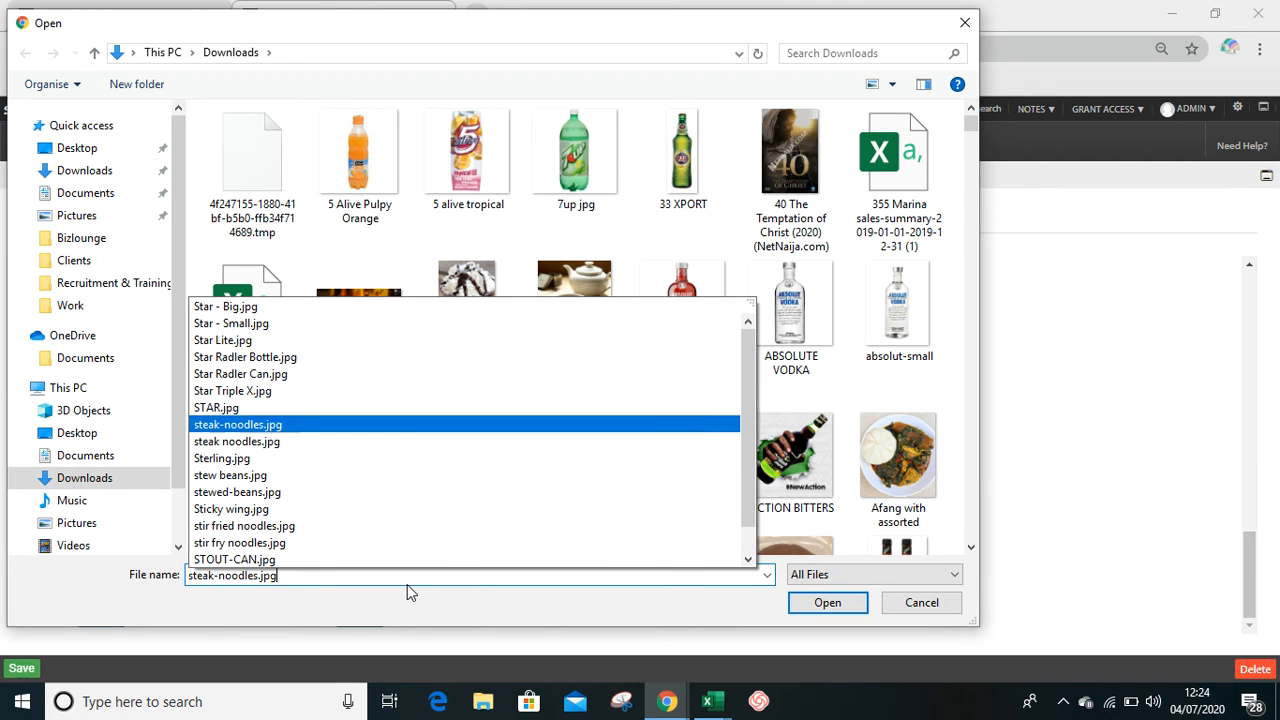
pyautogui.press('Up')
pyautogui.press('Return')
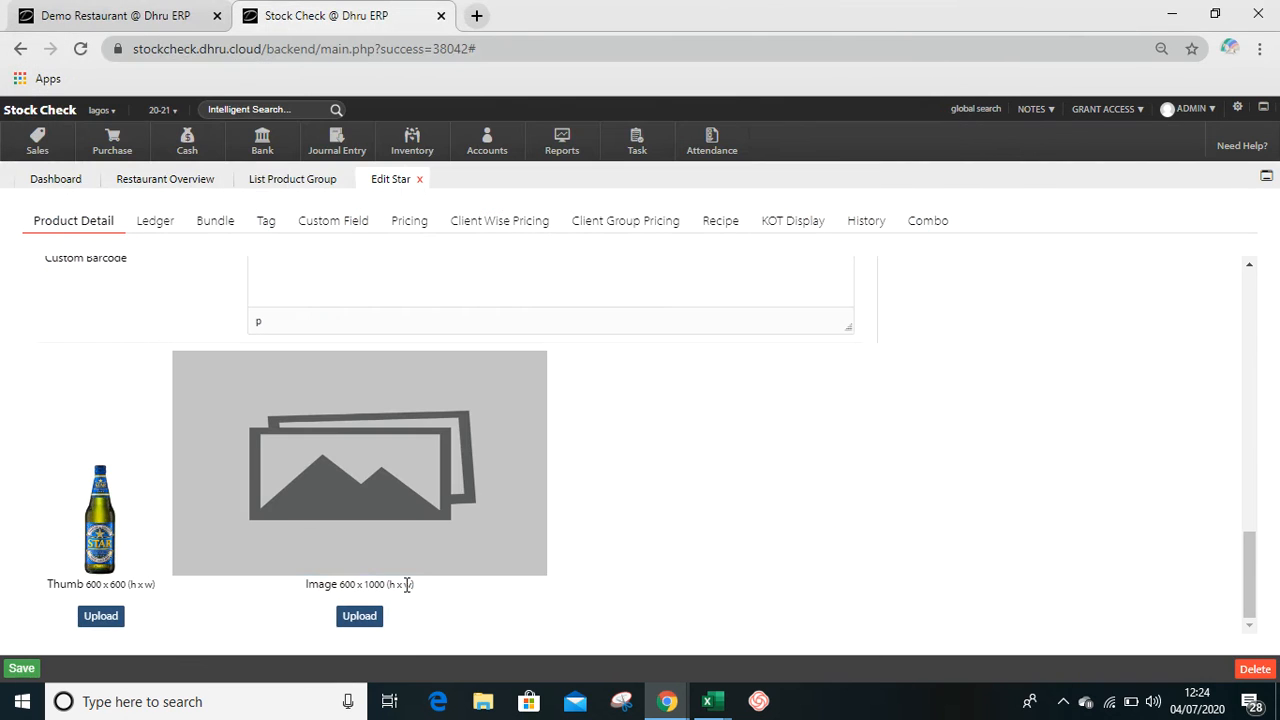
pyautogui.click(100, 616)
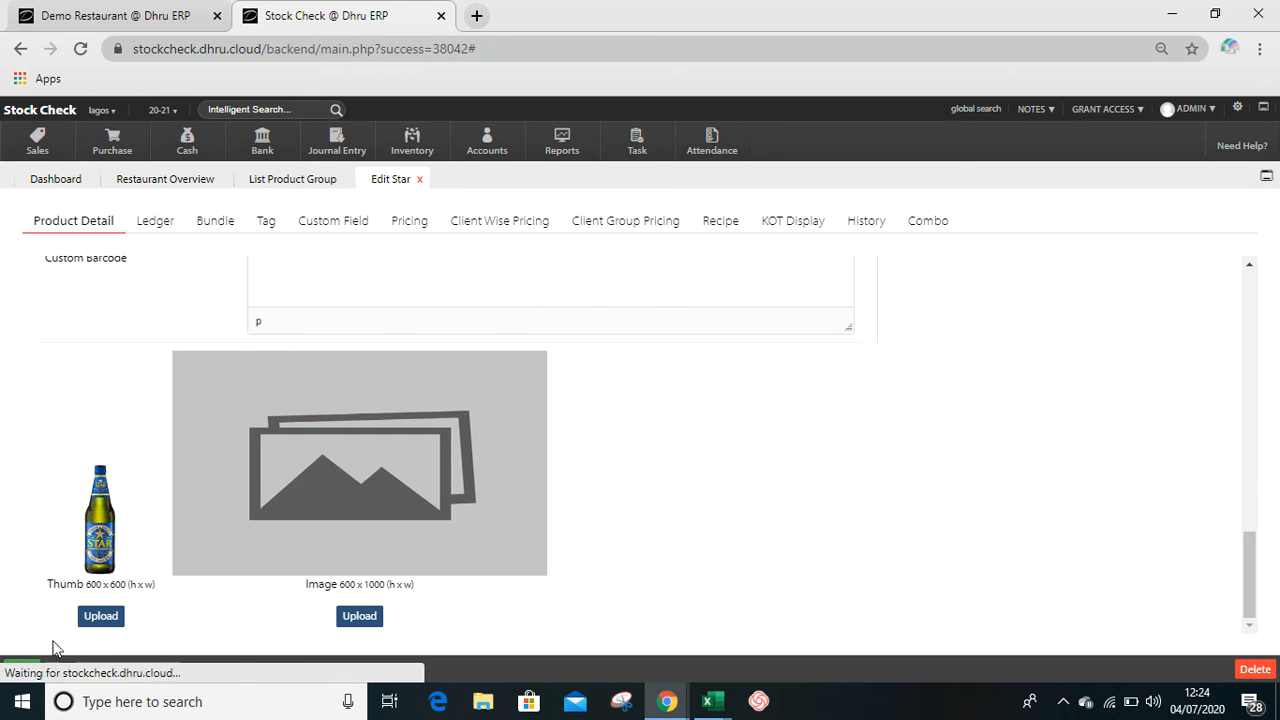
pyautogui.click(20, 669)
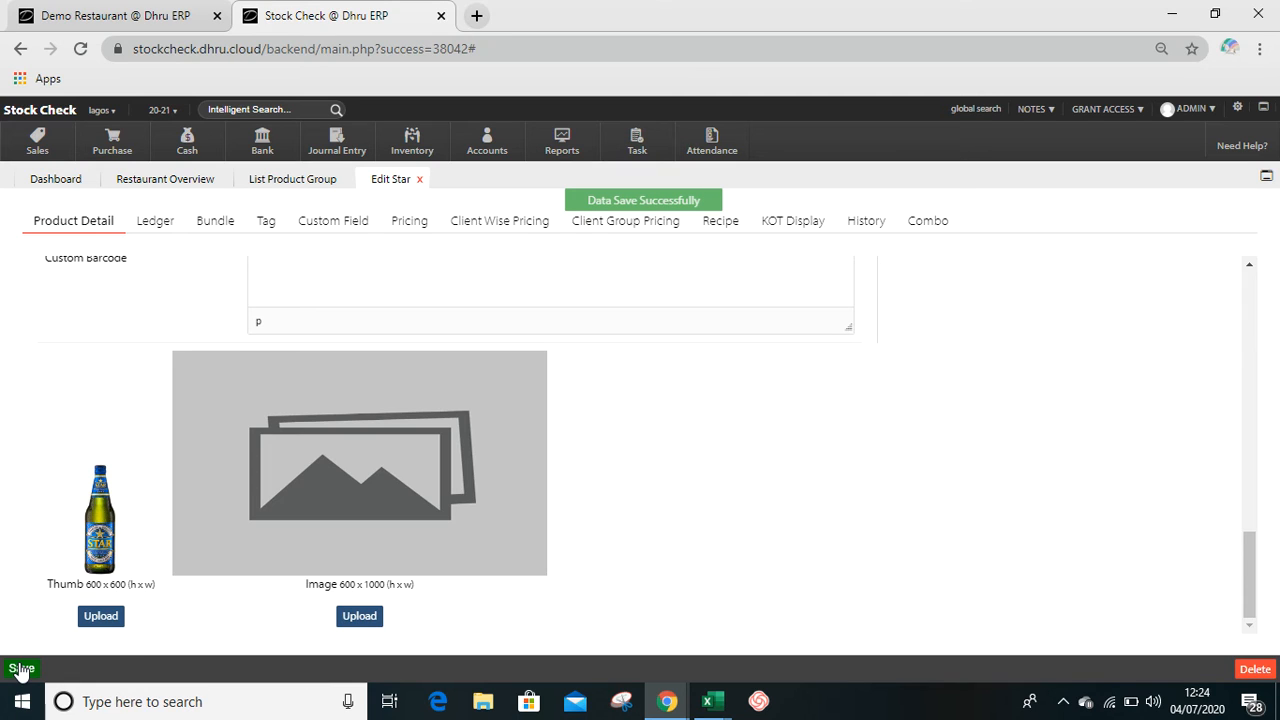
# - Go to the Description field in Star's product details and place the cursor in it
pyautogui.scroll(1, 1004, 503)
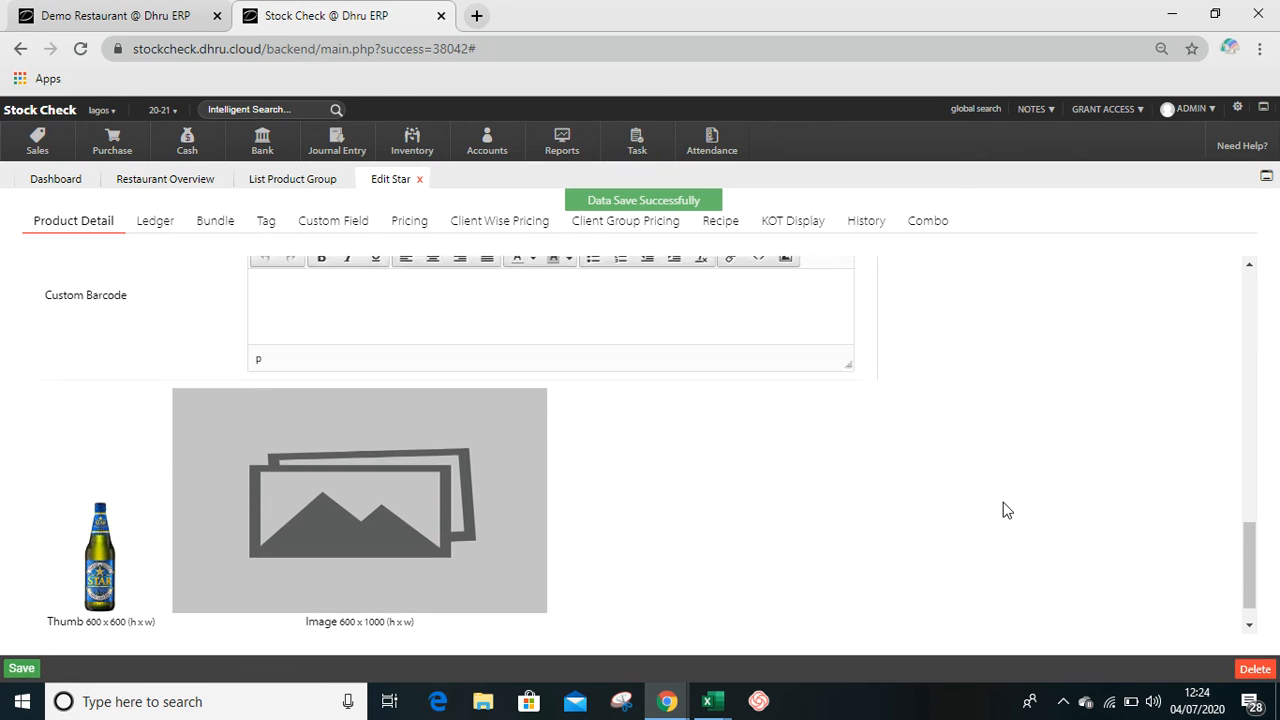
pyautogui.scroll(2, 1004, 510)
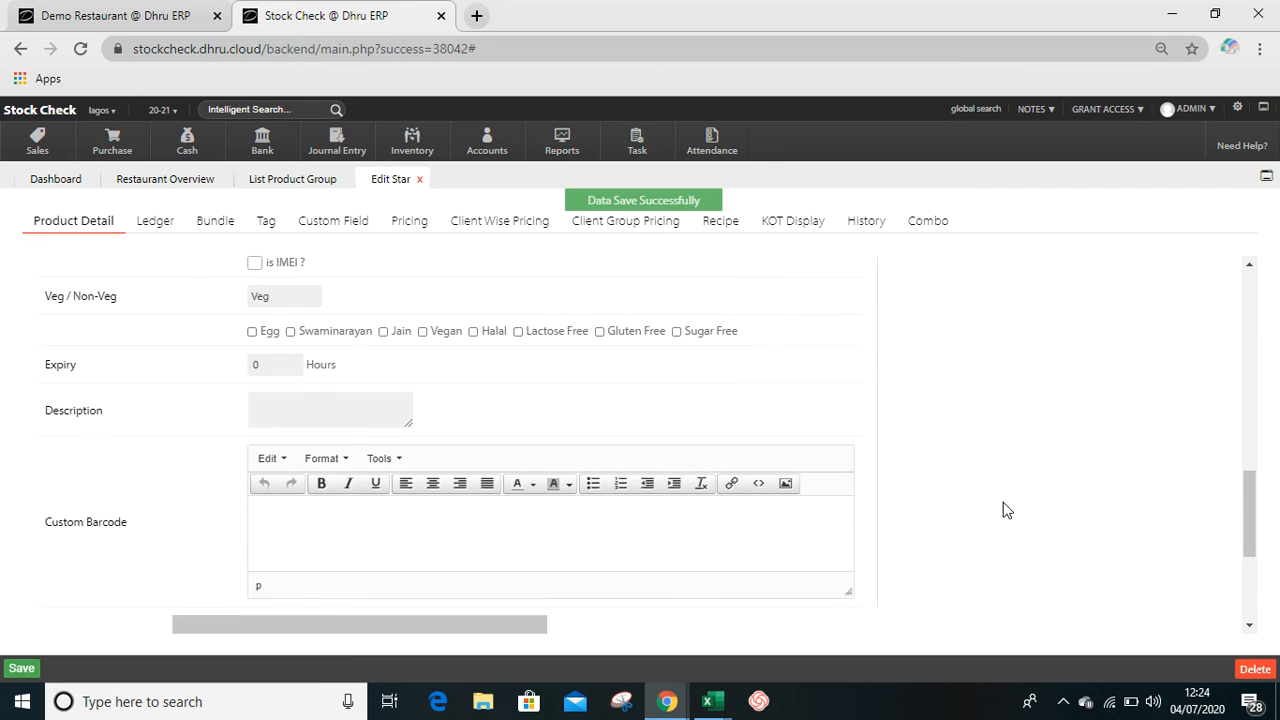
pyautogui.scroll(1, 1004, 510)
pyautogui.click(312, 447)
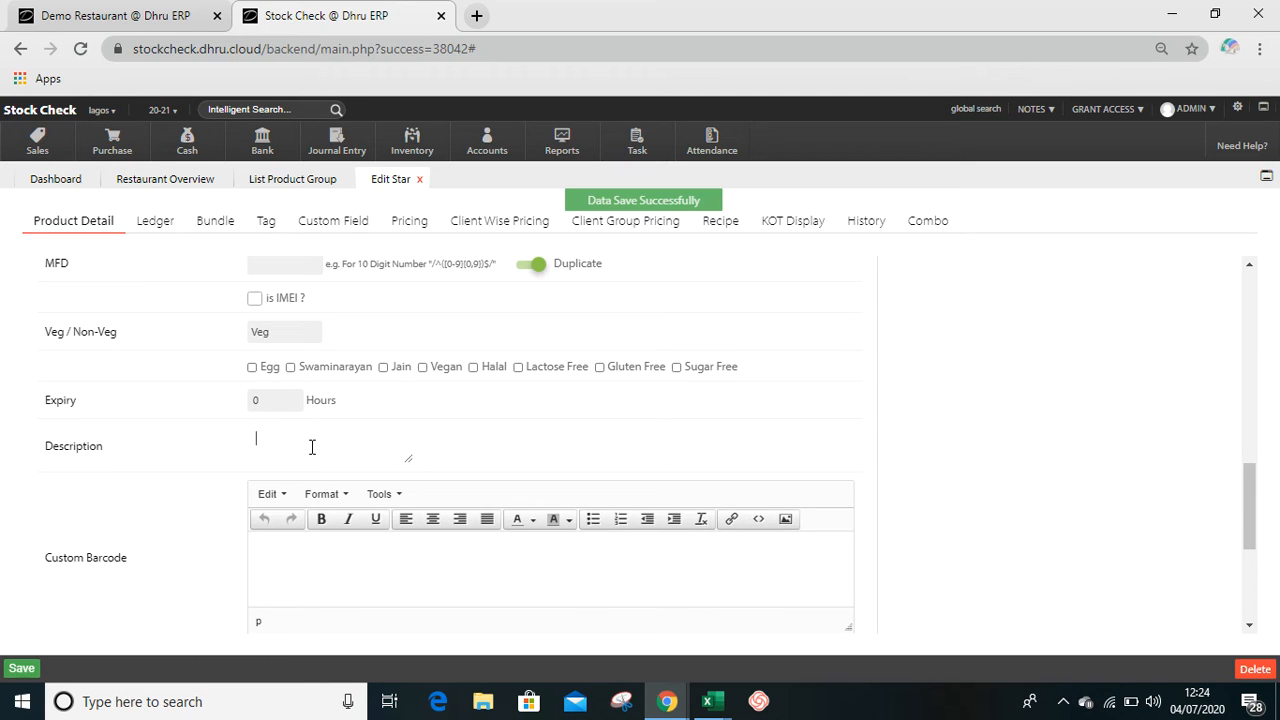
# - Review the sales and purchase chart of account options in Star's ledger settings, then close the product editor
pyautogui.click(153, 229)
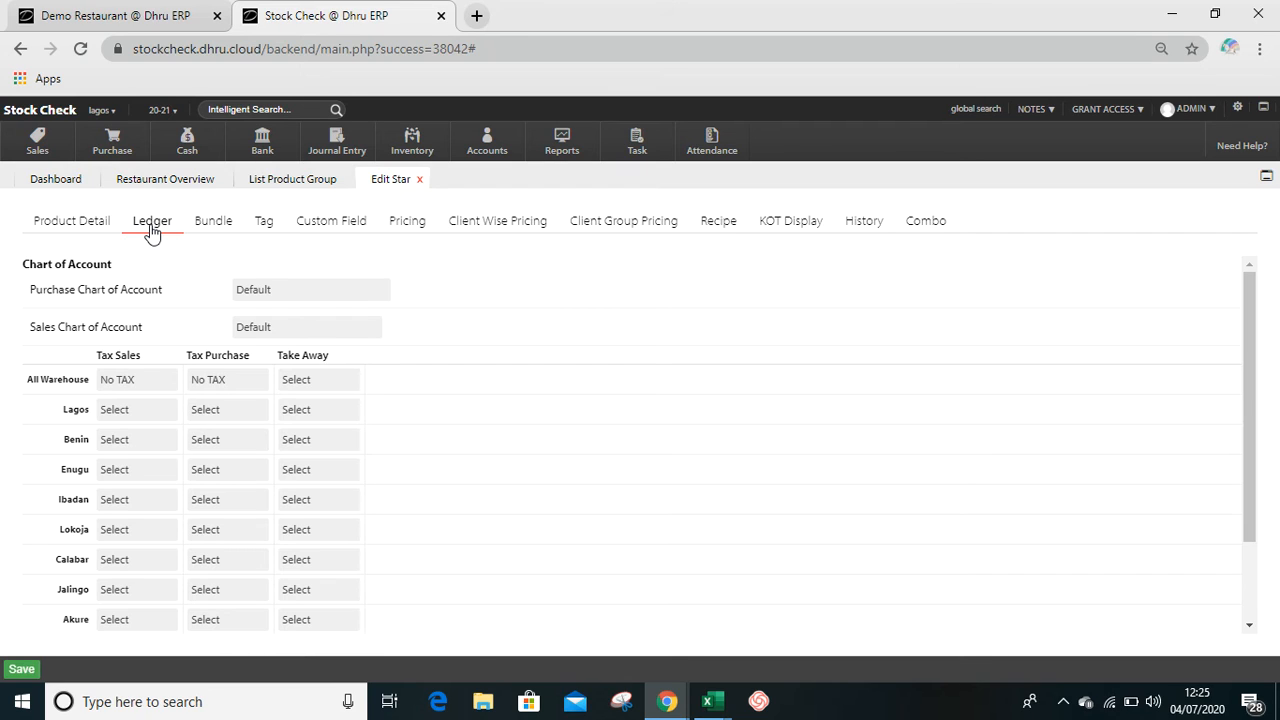
pyautogui.click(258, 329)
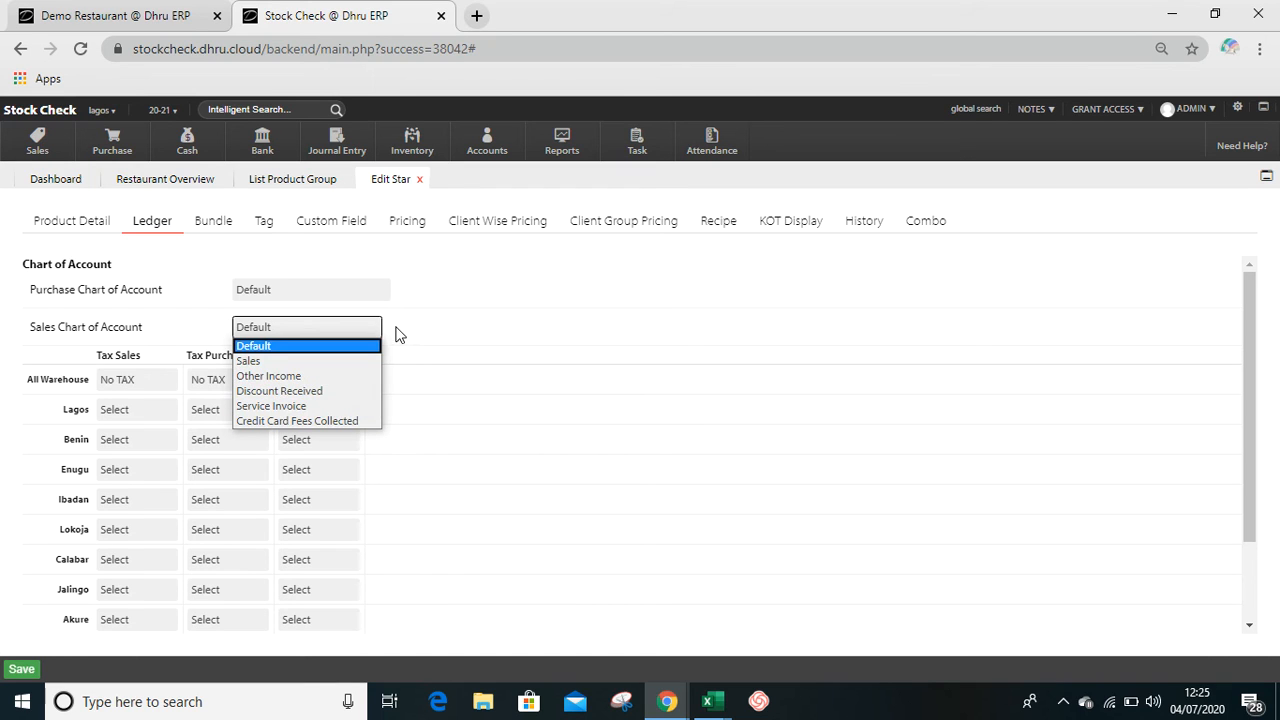
pyautogui.click(432, 332)
pyautogui.click(292, 292)
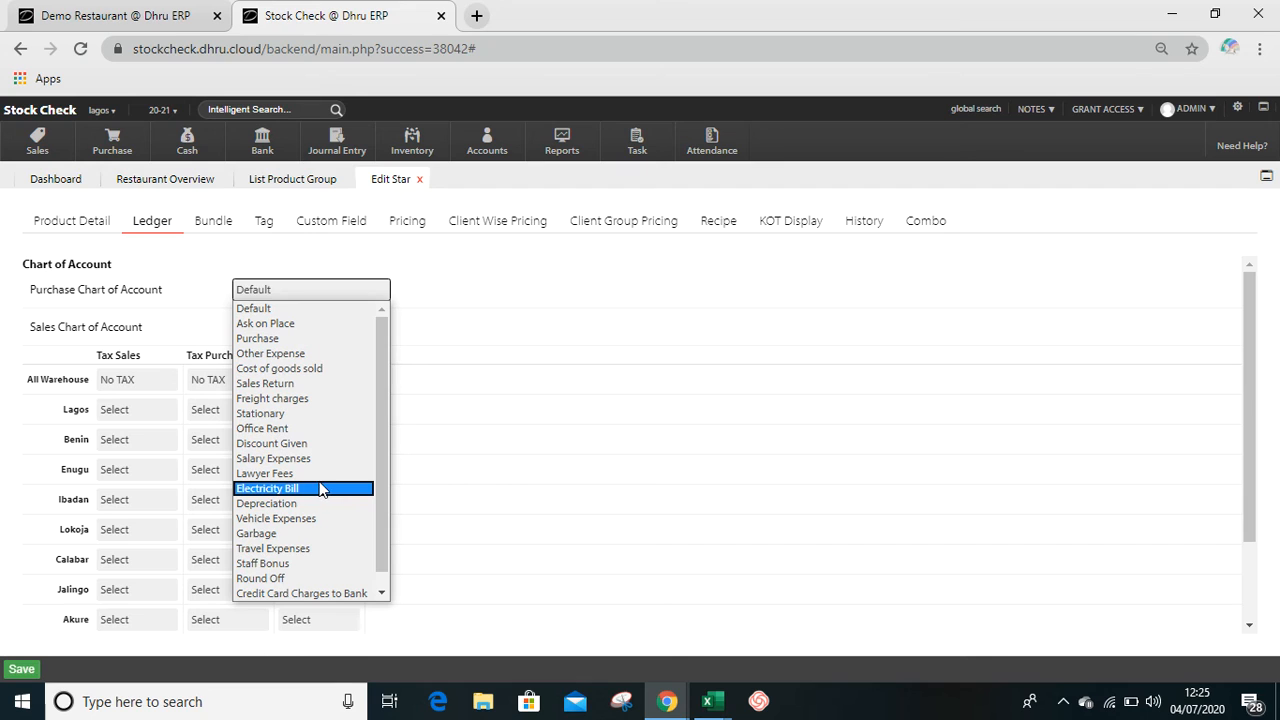
pyautogui.click(475, 323)
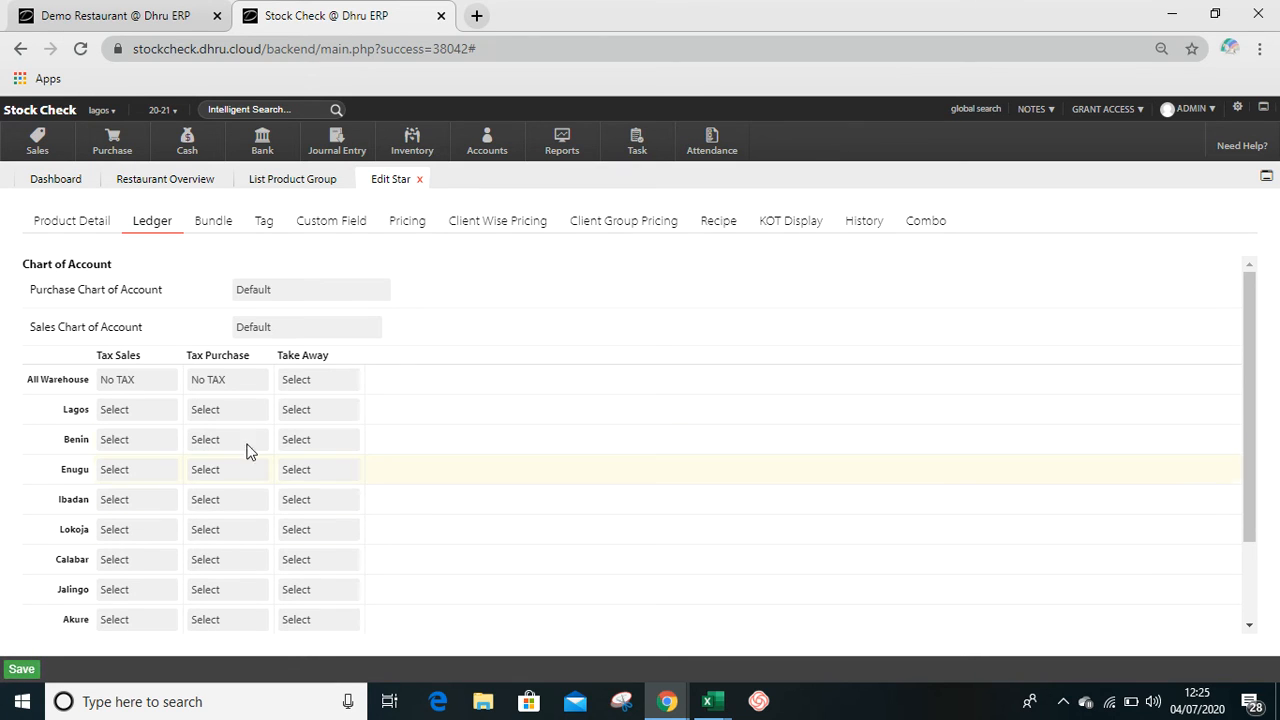
pyautogui.click(418, 181)
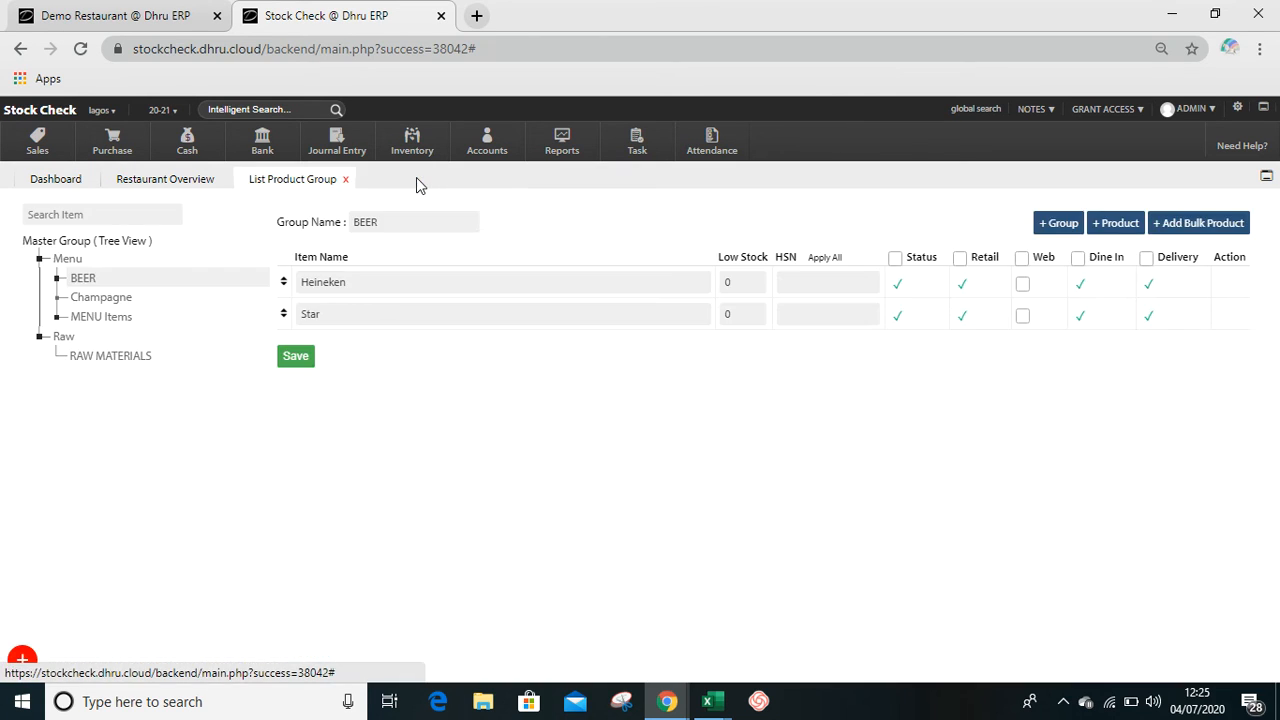
# - Open the BEER group for editing from the reloaded group list and enable forceful tax group updates for all its products
pyautogui.click(270, 186)
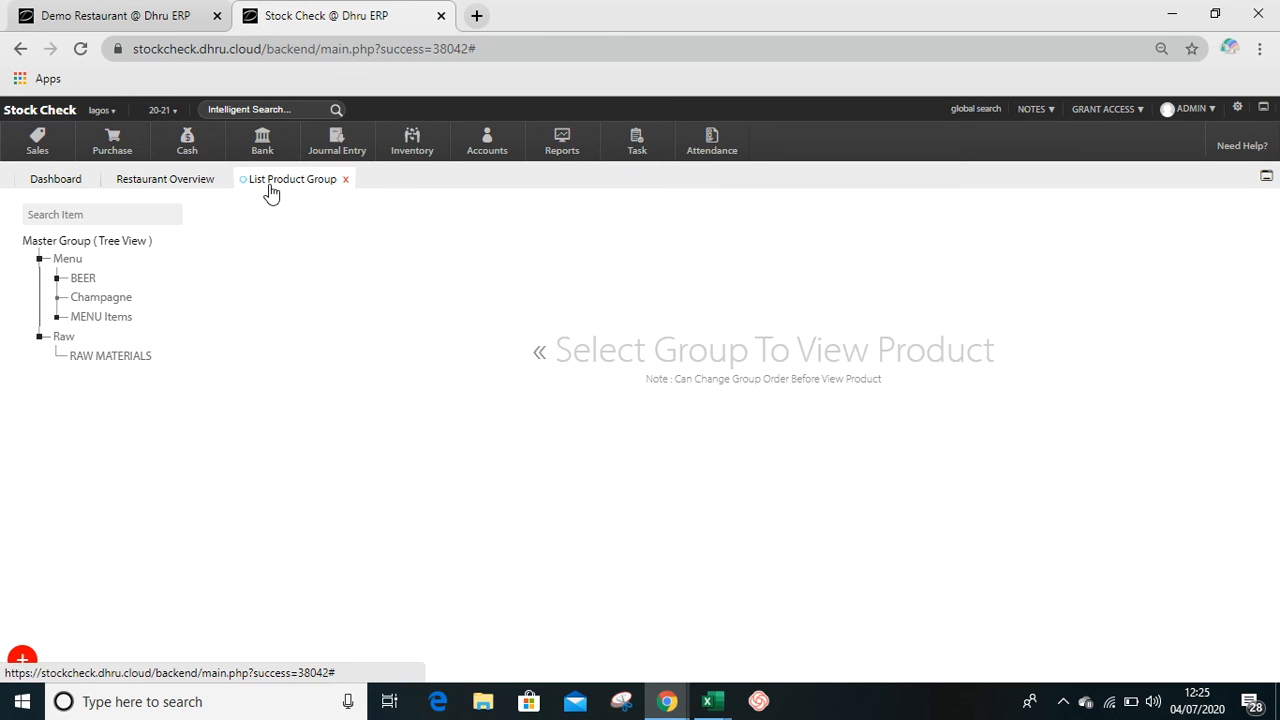
pyautogui.click(106, 278)
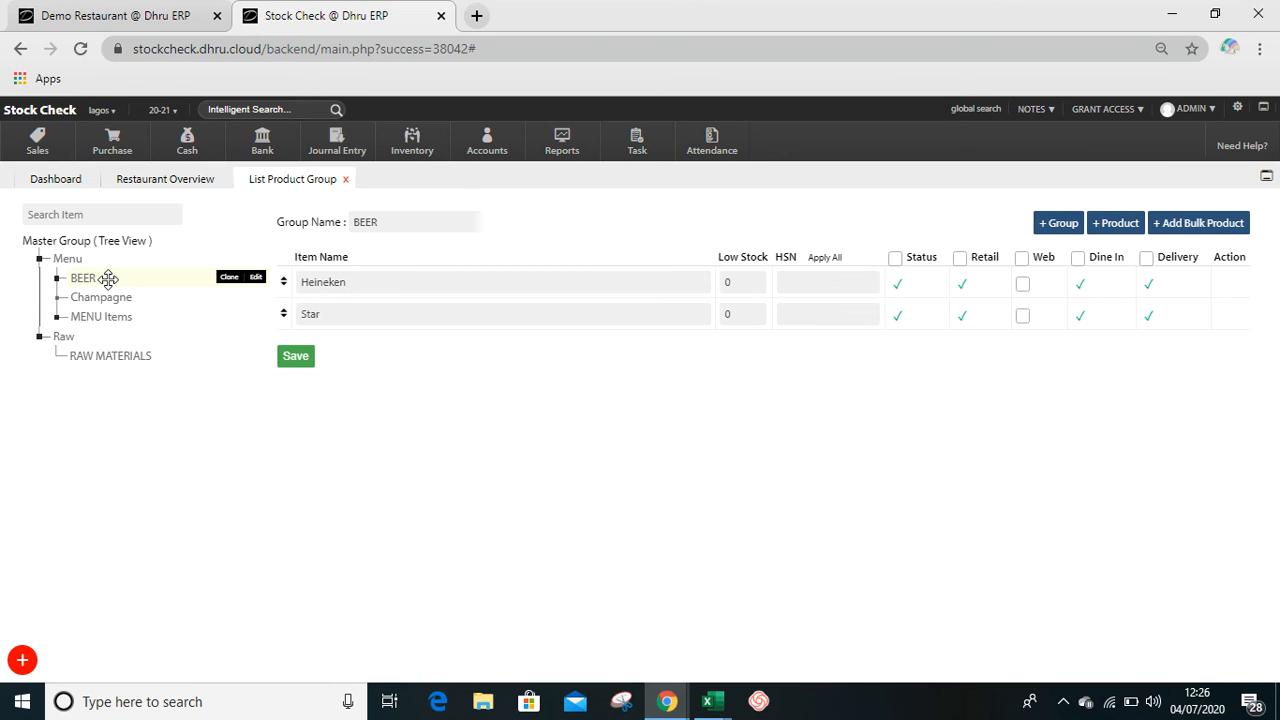
pyautogui.click(256, 278)
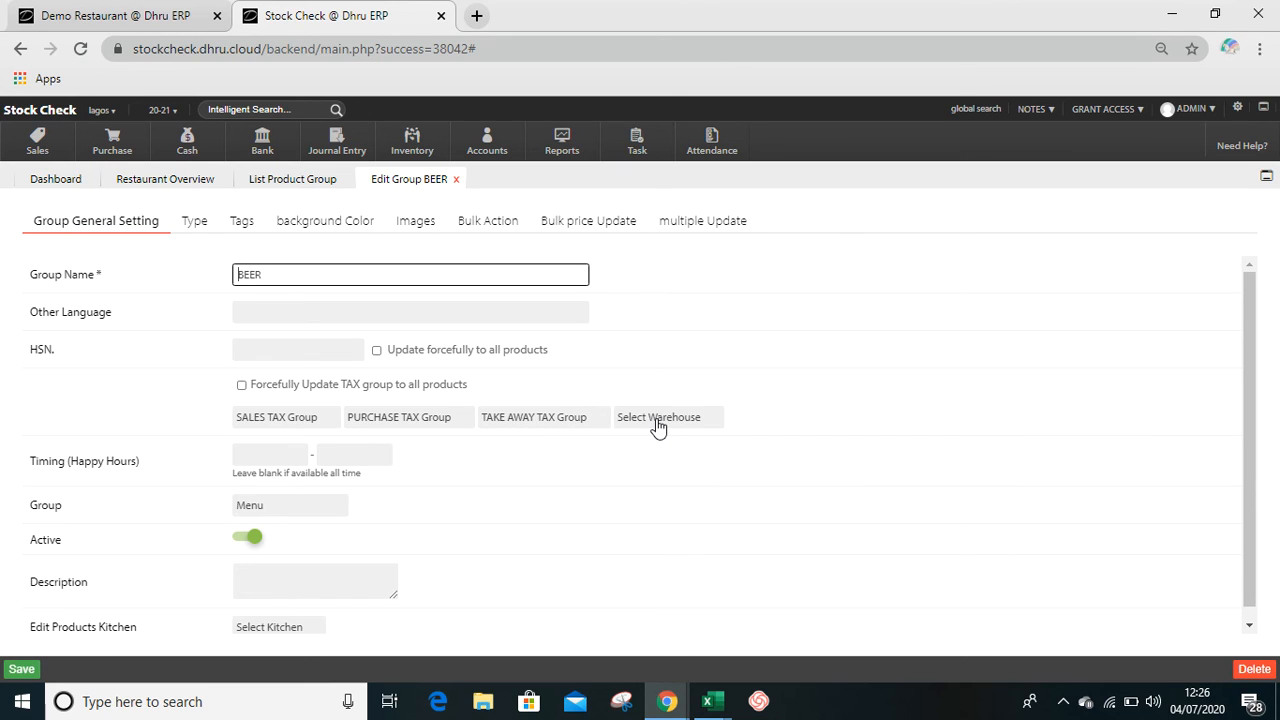
pyautogui.click(278, 386)
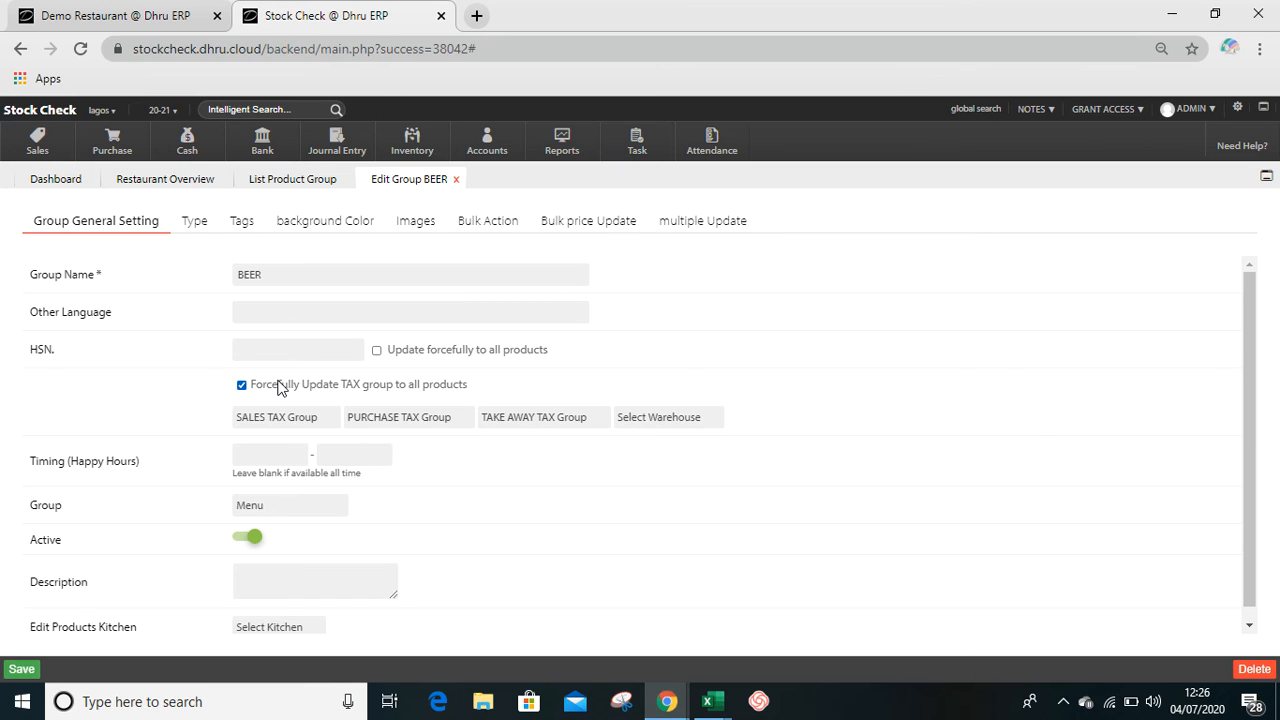
# - Set the BEER group's sales and purchase tax groups to GST 5 XCLU, keeping the forceful update enabled
pyautogui.click(283, 418)
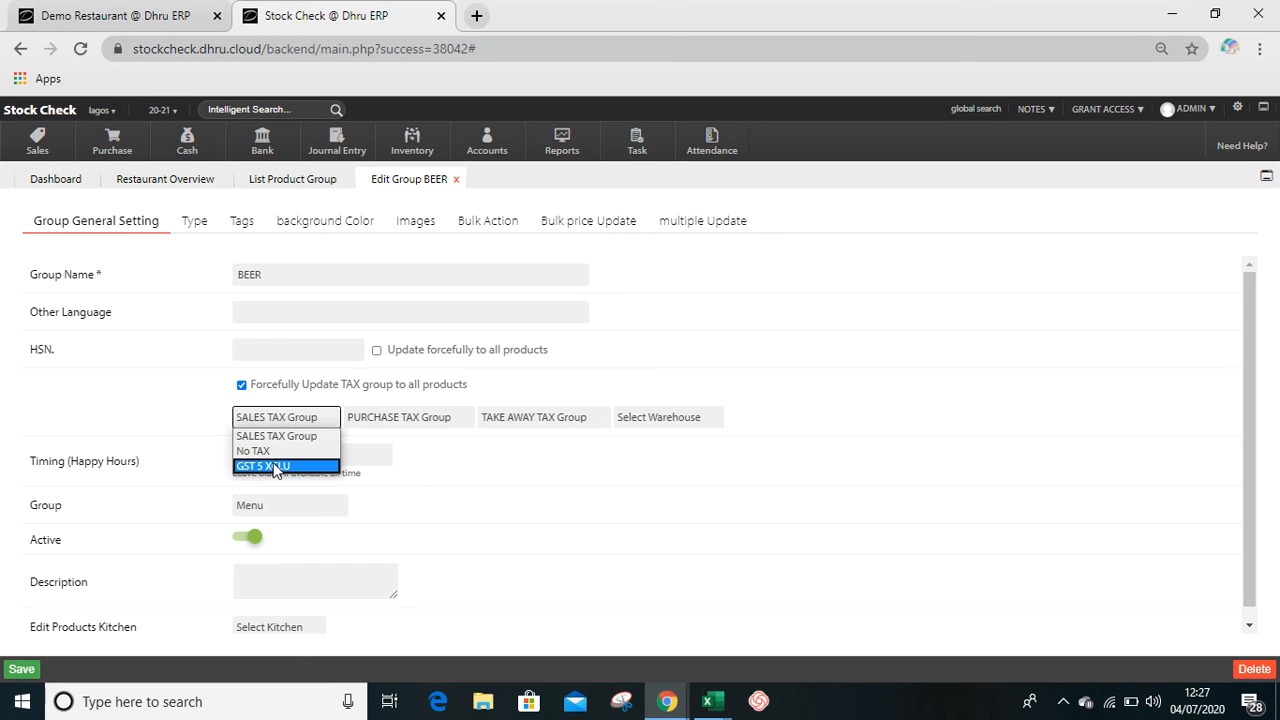
pyautogui.click(276, 467)
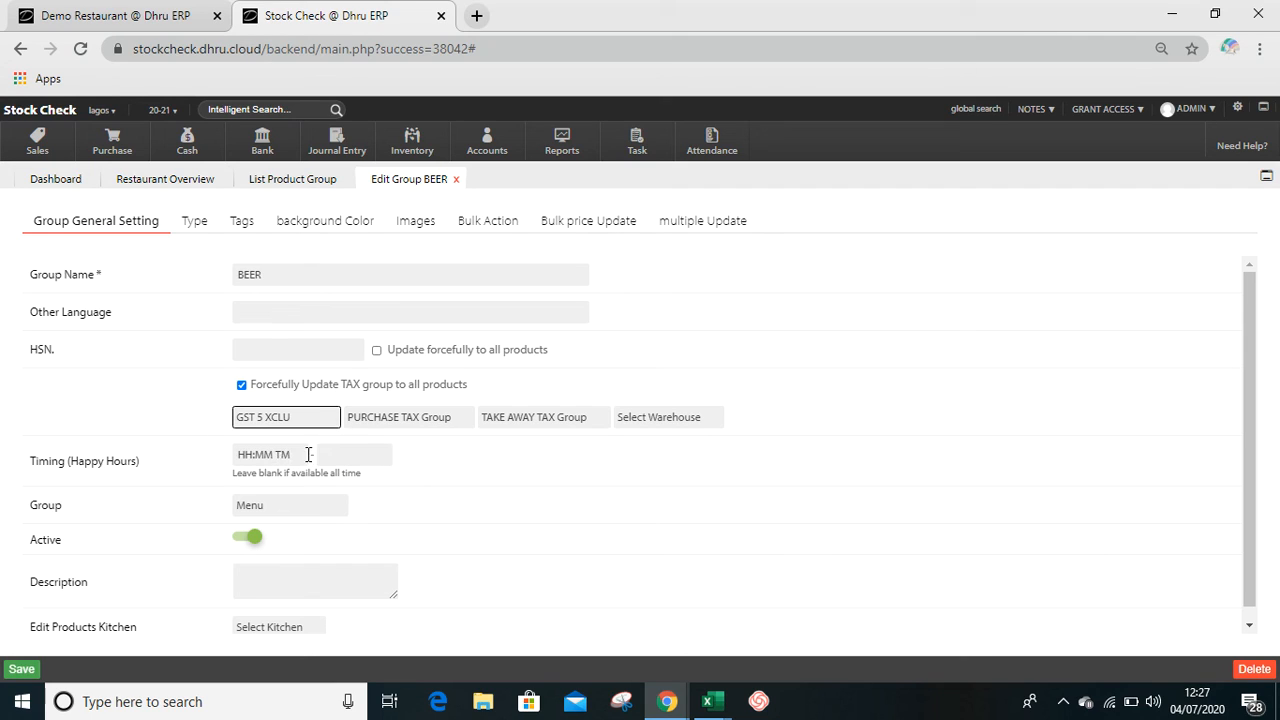
pyautogui.click(381, 420)
pyautogui.click(380, 466)
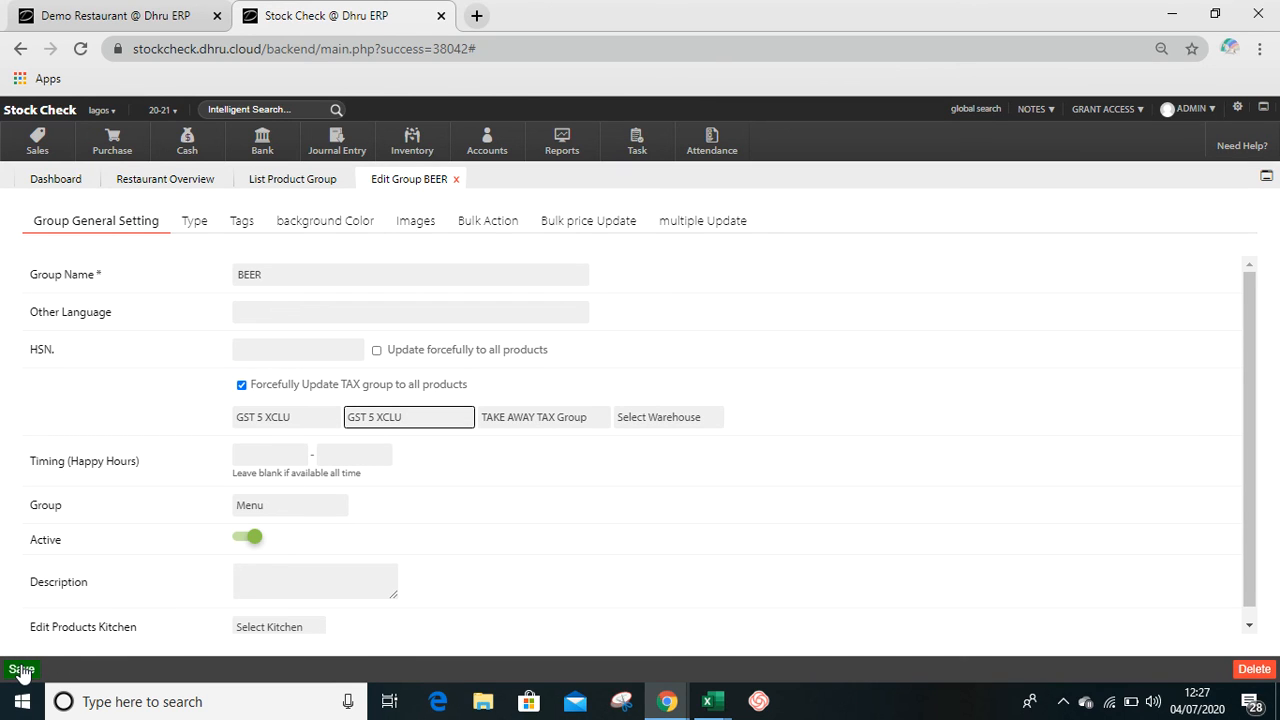
pyautogui.click(275, 390)
pyautogui.click(275, 390)
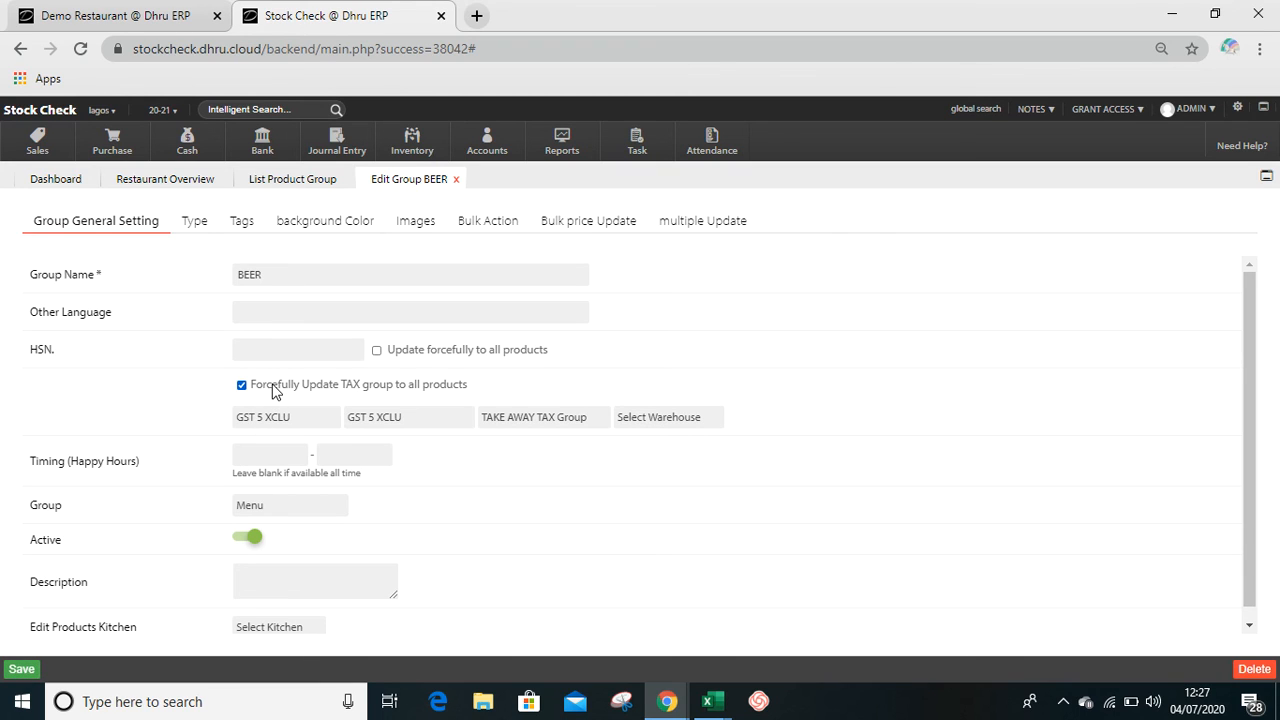
# - Reset the BEER group's sales and purchase tax groups to their unselected placeholders and leave the take away tax group unselected
pyautogui.click(269, 423)
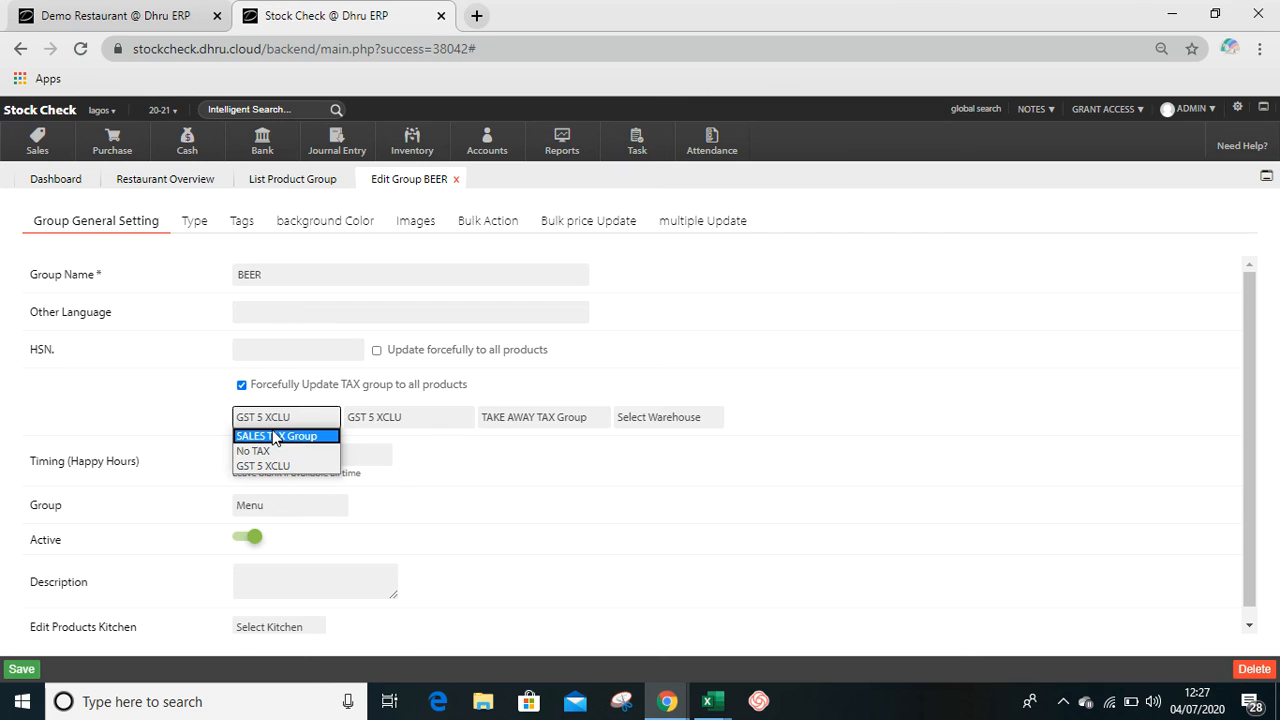
pyautogui.click(269, 438)
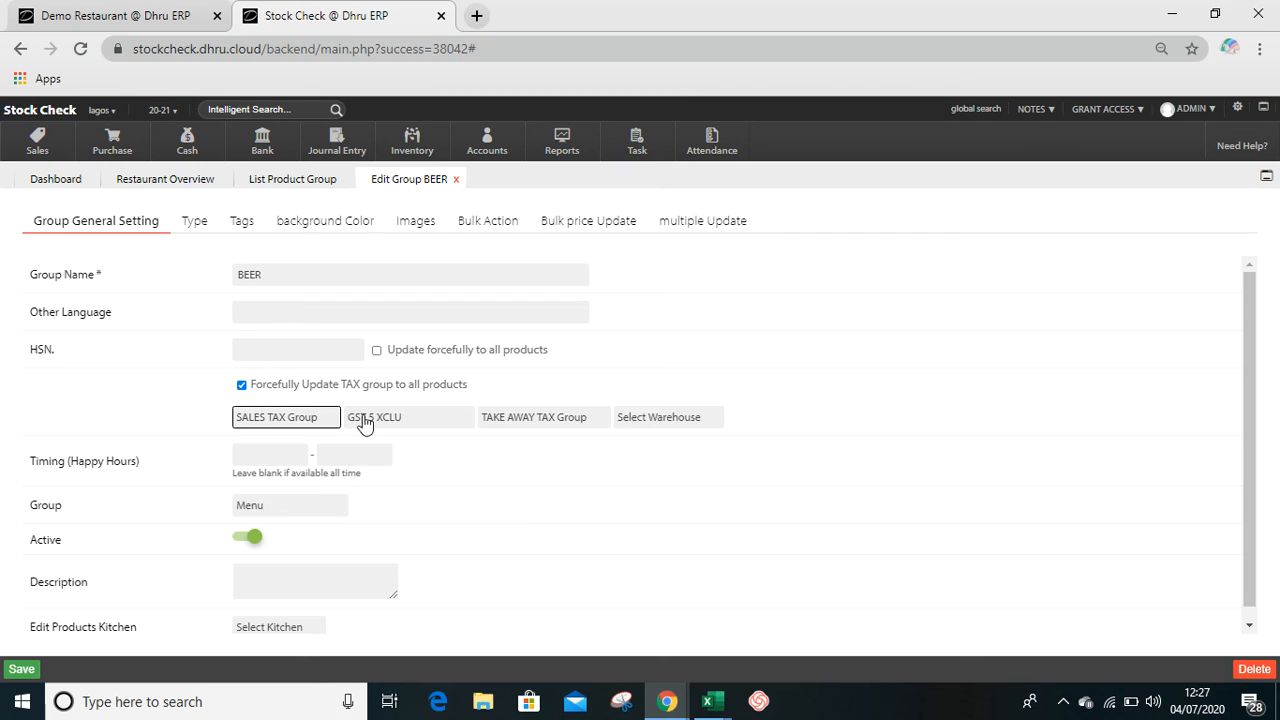
pyautogui.click(366, 423)
pyautogui.click(370, 437)
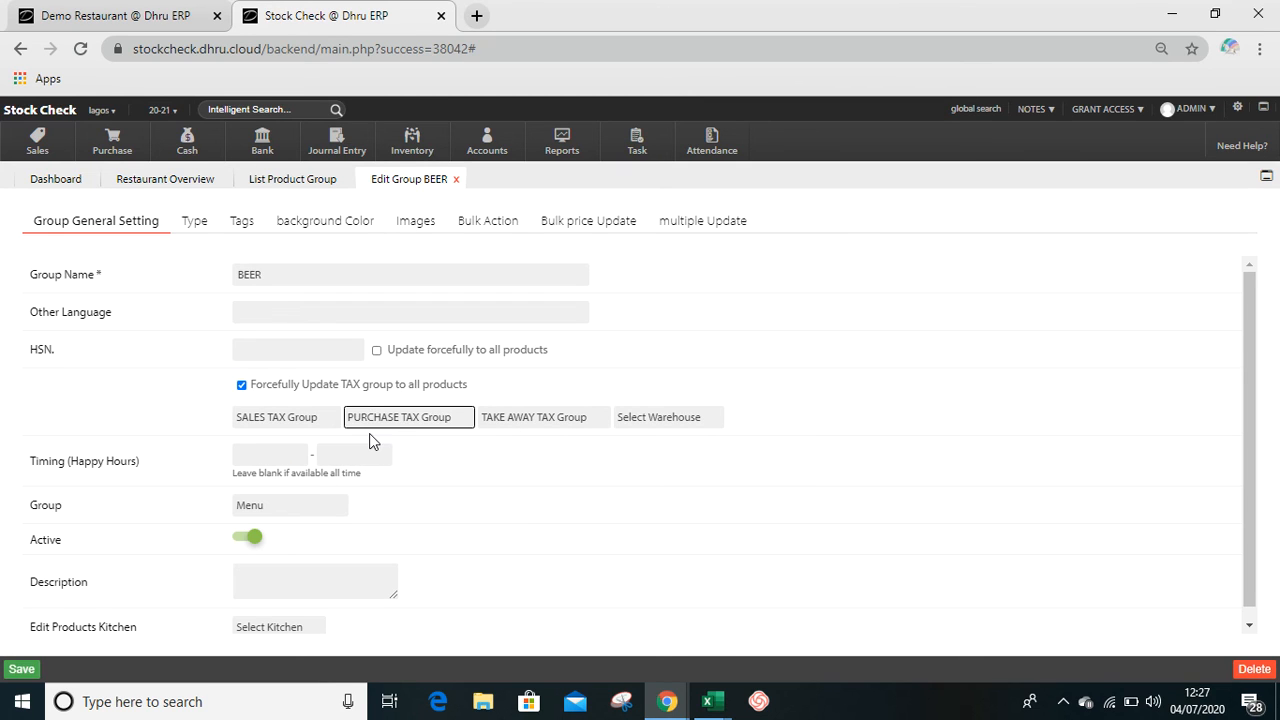
pyautogui.click(514, 424)
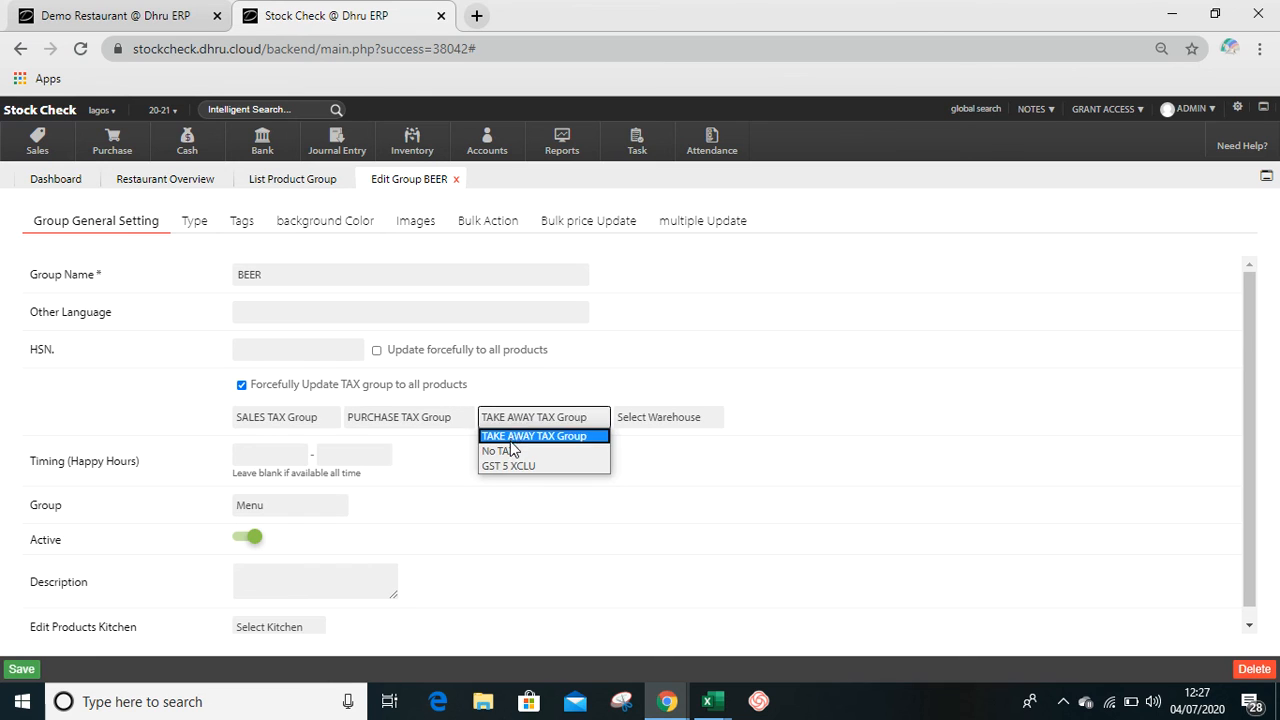
pyautogui.click(551, 436)
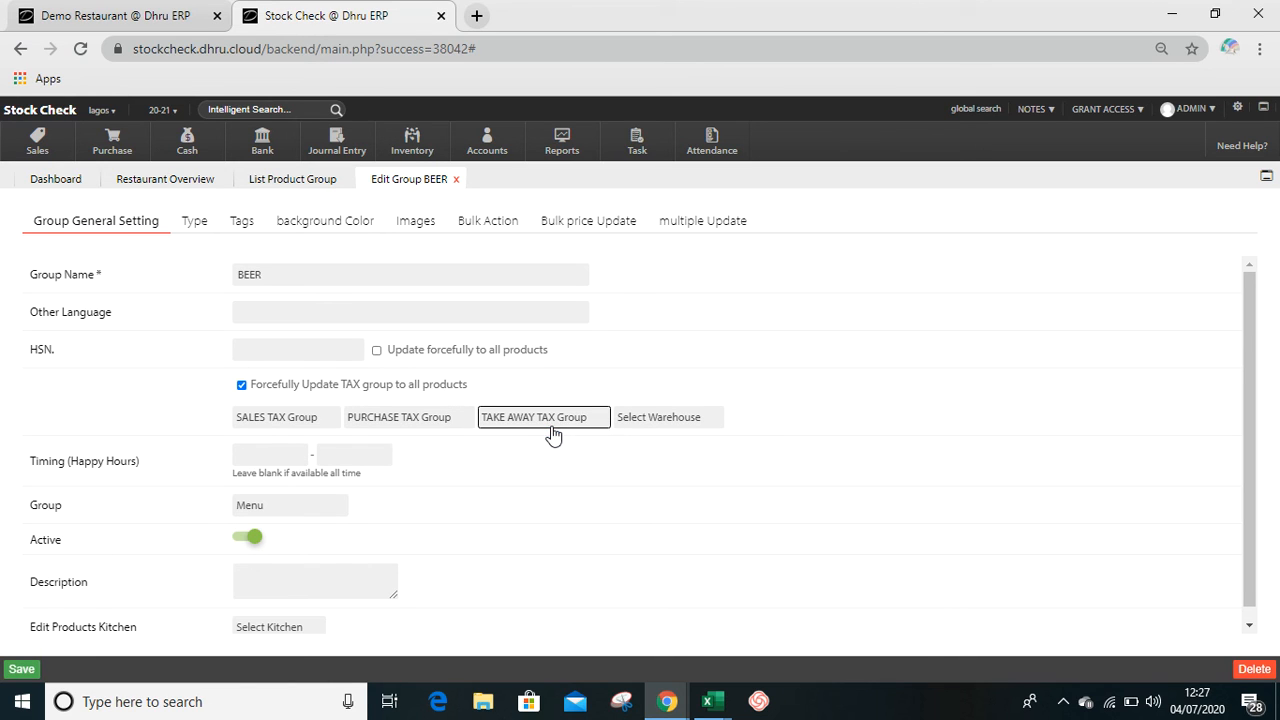
# - Leave the warehouse unselected, save the BEER group's settings and close the group editor
pyautogui.click(650, 424)
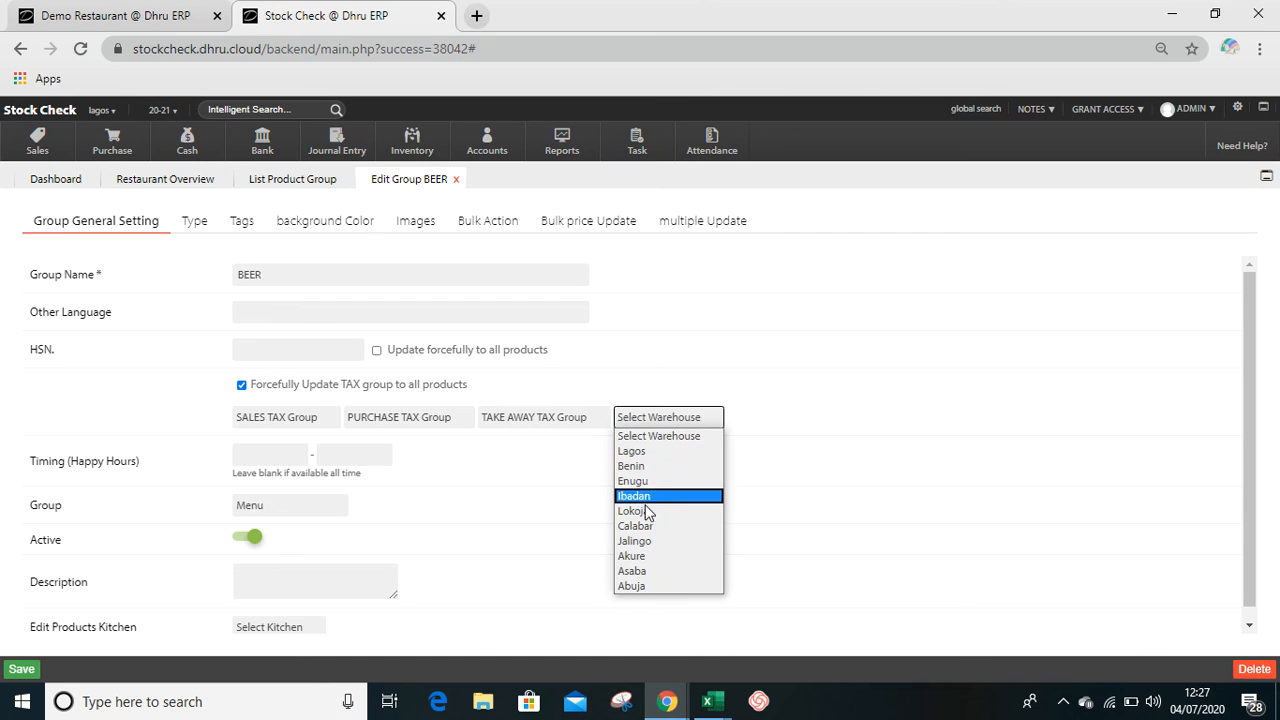
pyautogui.click(663, 441)
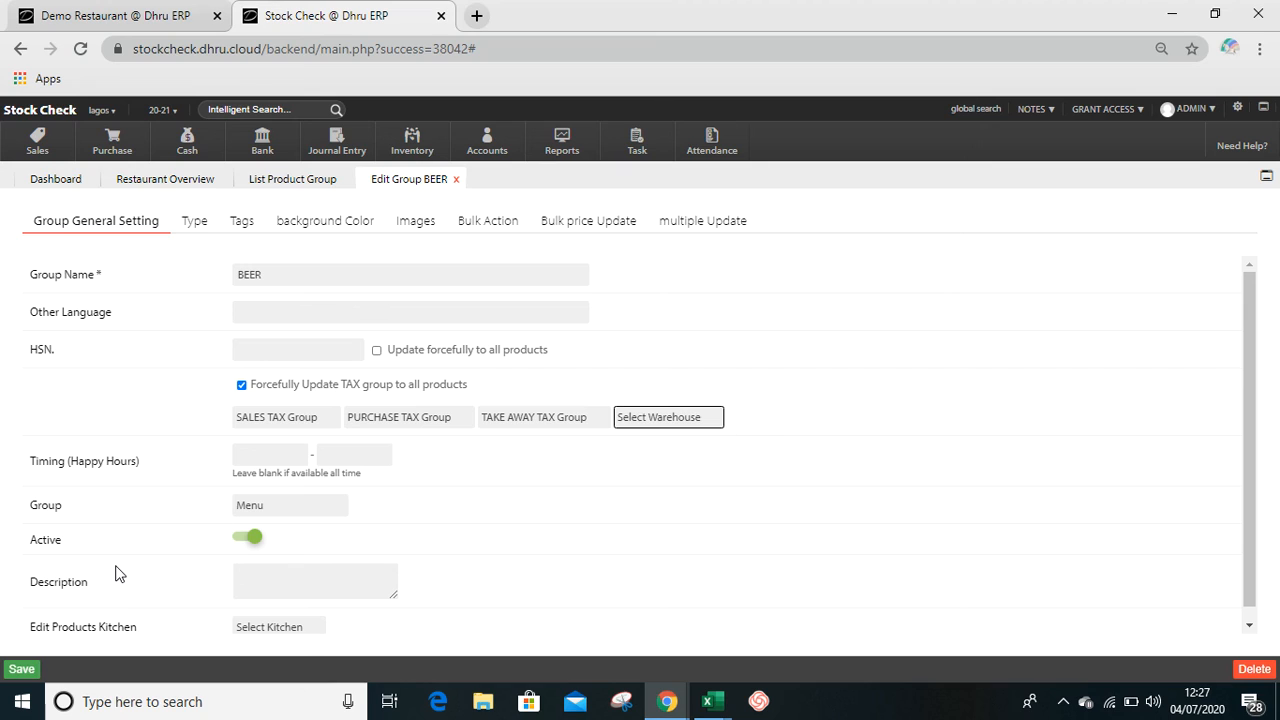
pyautogui.click(21, 670)
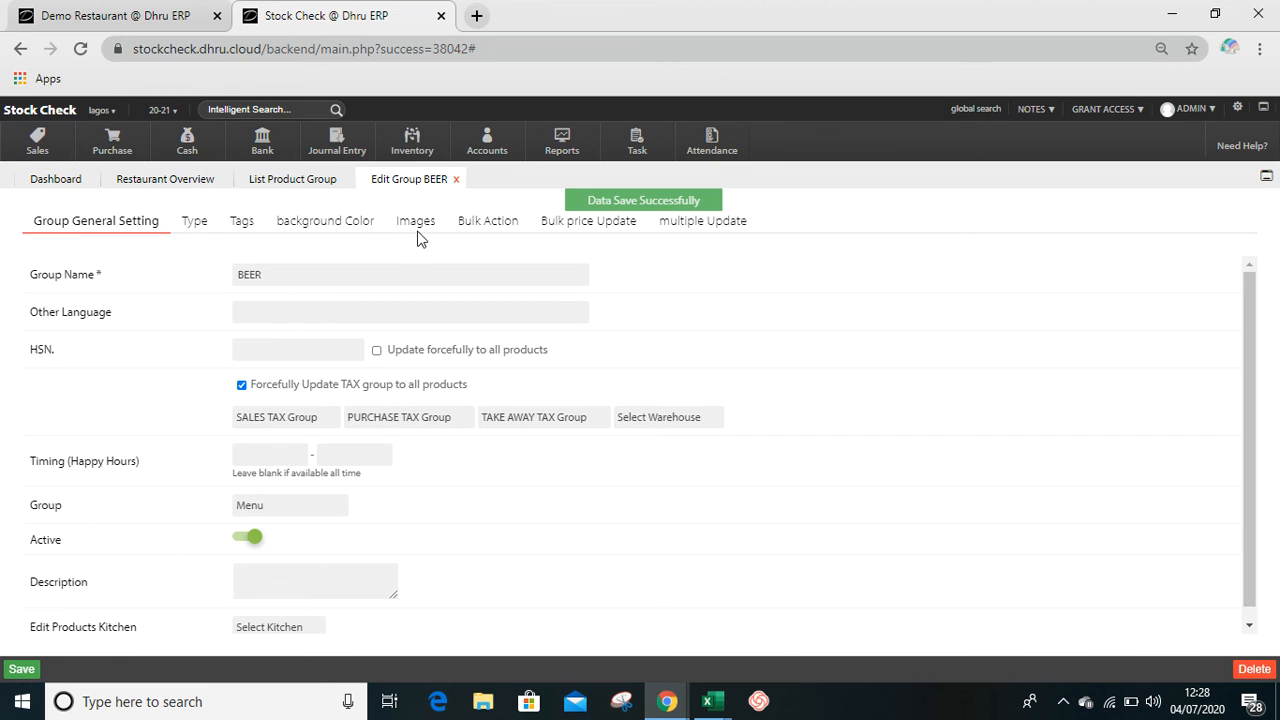
pyautogui.click(456, 180)
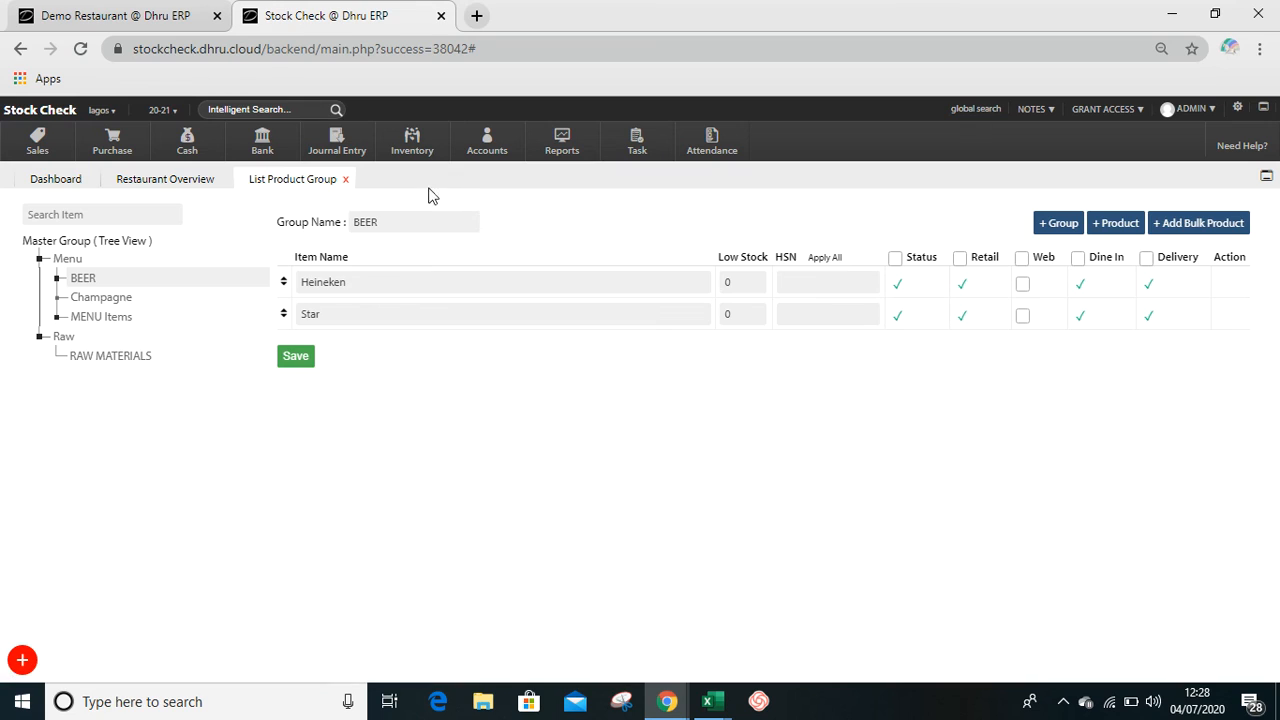